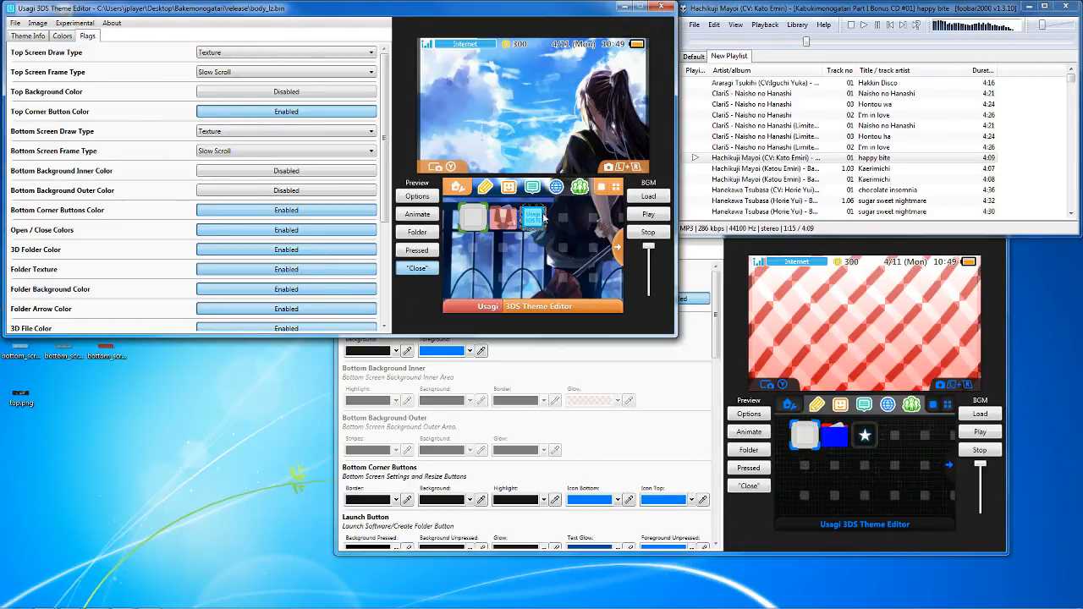
- Review the options and supported sizes for the top screen image
{"action": "left_click", "coordinate": [42, 25]}
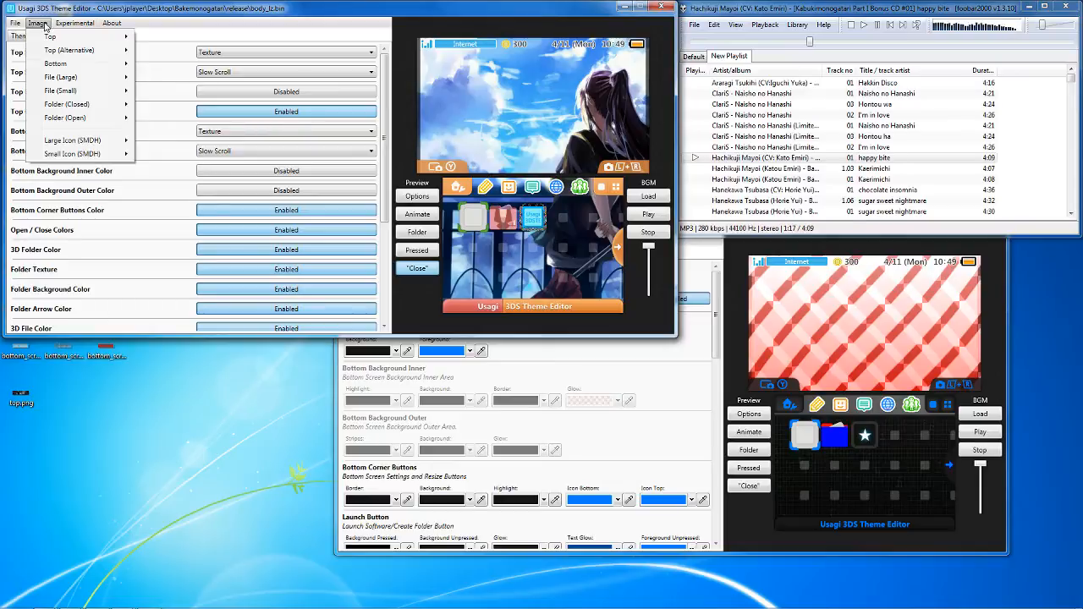
{"action": "mouse_move", "coordinate": [47, 37]}
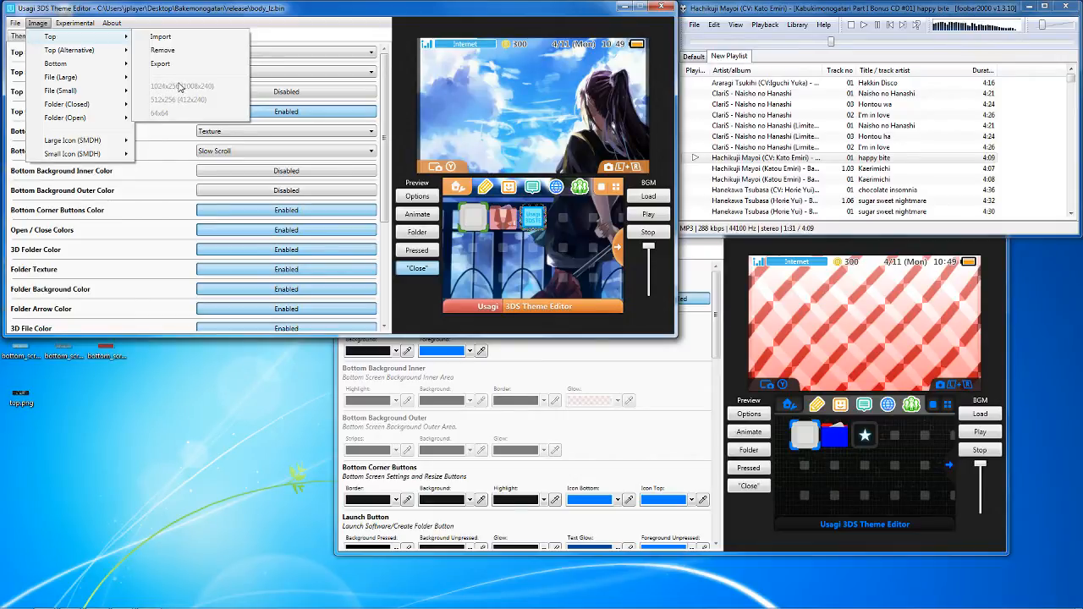
{"action": "left_click", "coordinate": [58, 353]}
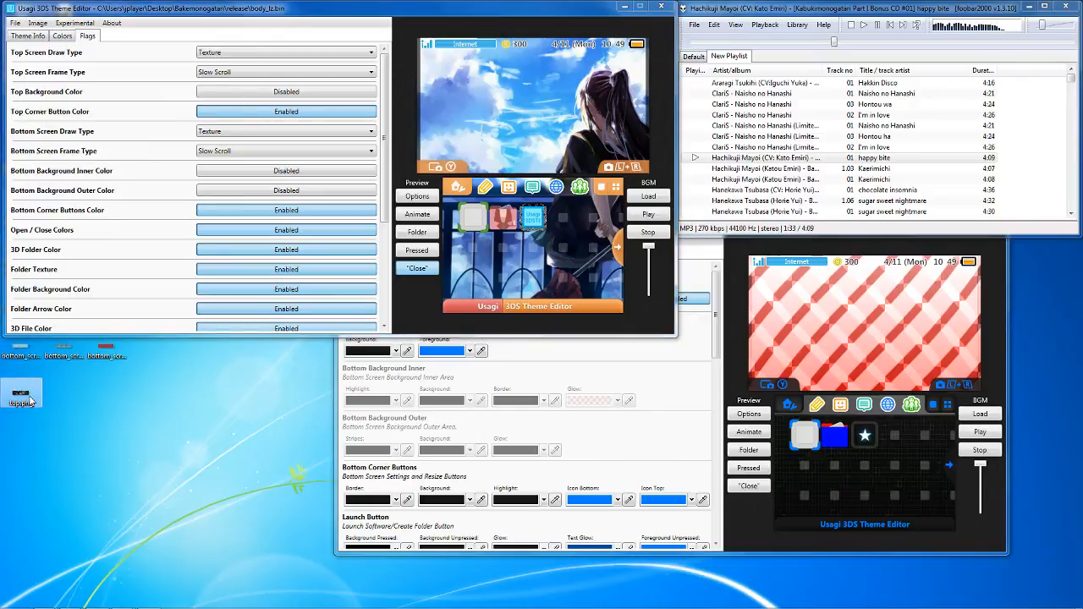
- Open the first top_screen image from the desktop and compare it with the size options for top images
{"action": "left_click_drag", "start_coordinate": [511, 12], "coordinate": [646, 122]}
{"action": "double_click", "coordinate": [10, 301]}
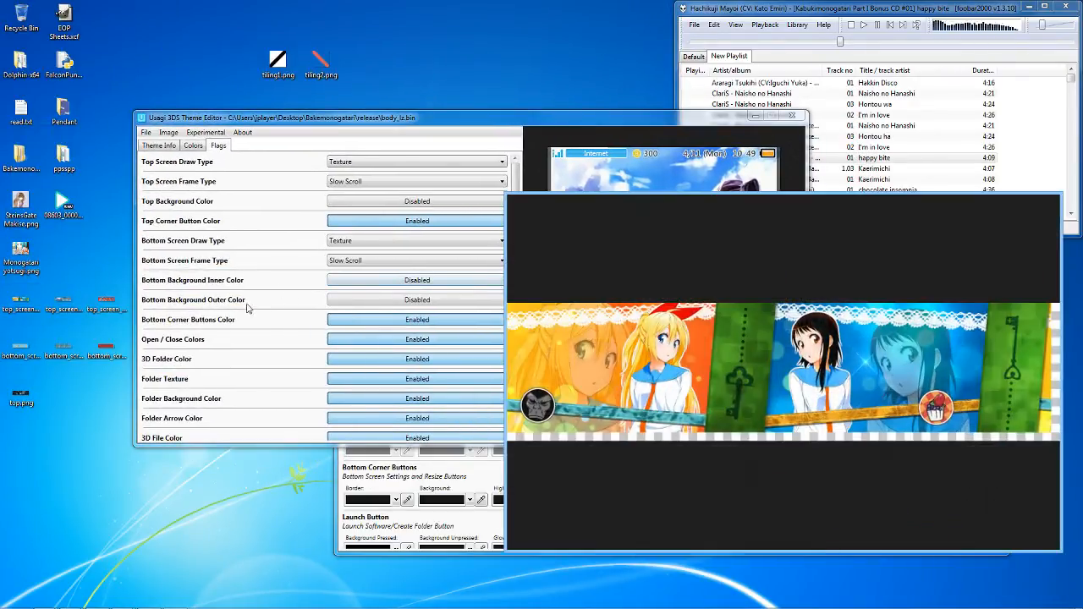
{"action": "left_click_drag", "start_coordinate": [252, 118], "coordinate": [172, 95]}
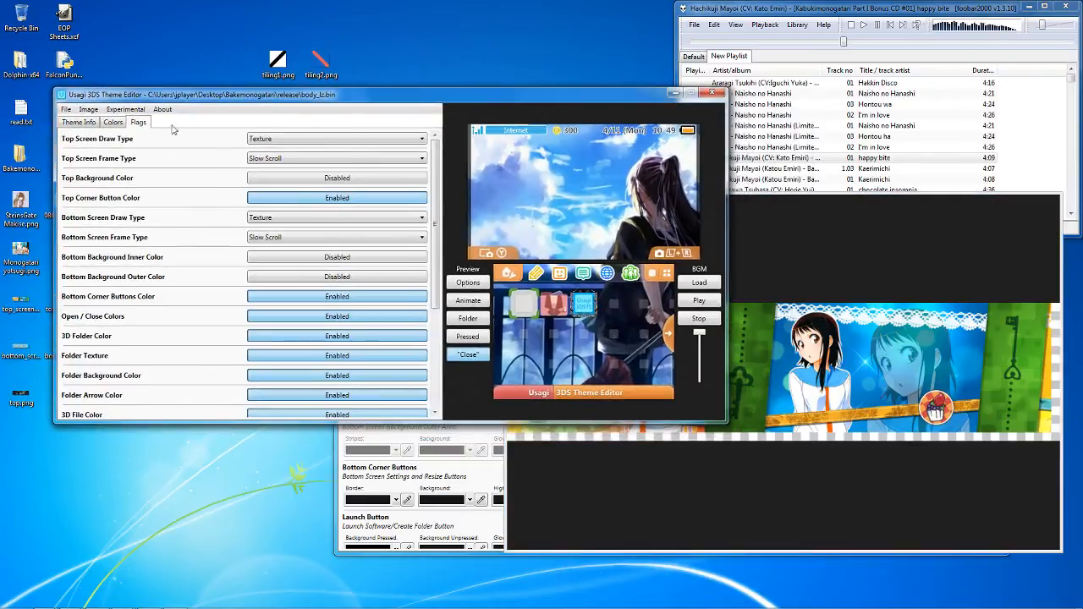
{"action": "left_click", "coordinate": [98, 108]}
{"action": "mouse_move", "coordinate": [121, 128]}
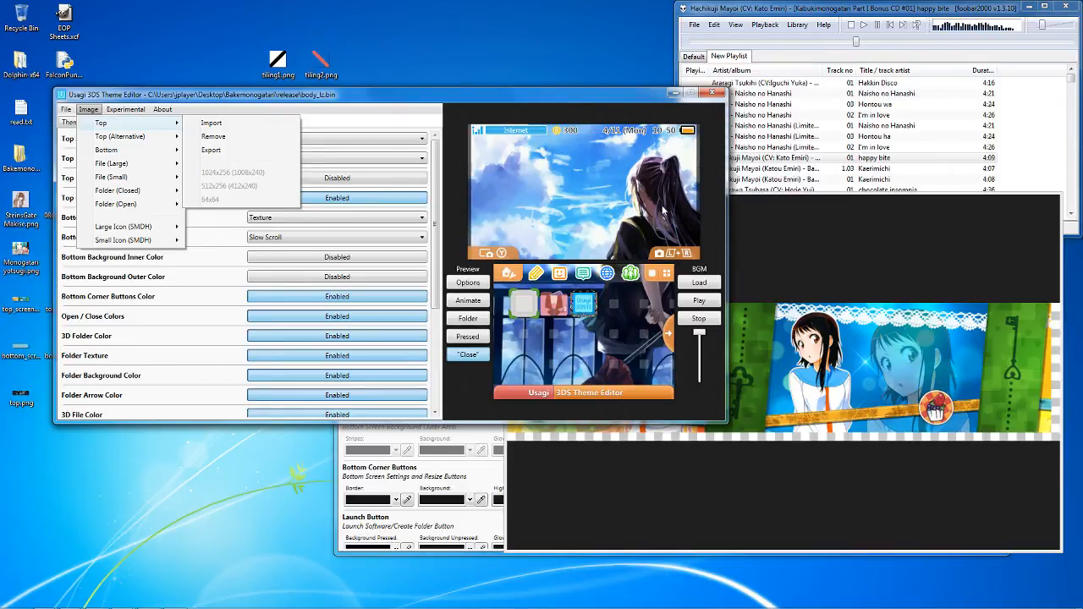
{"action": "left_click", "coordinate": [783, 225]}
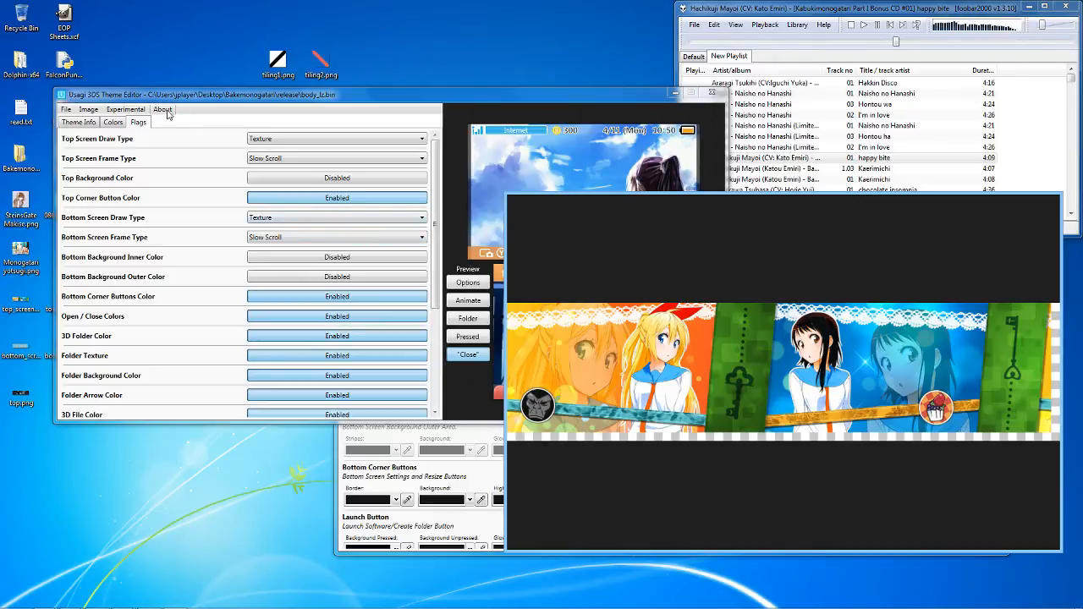
- Review the Top (Alternative) image options and close the image viewer
{"action": "left_click", "coordinate": [129, 110]}
{"action": "mouse_move", "coordinate": [88, 109]}
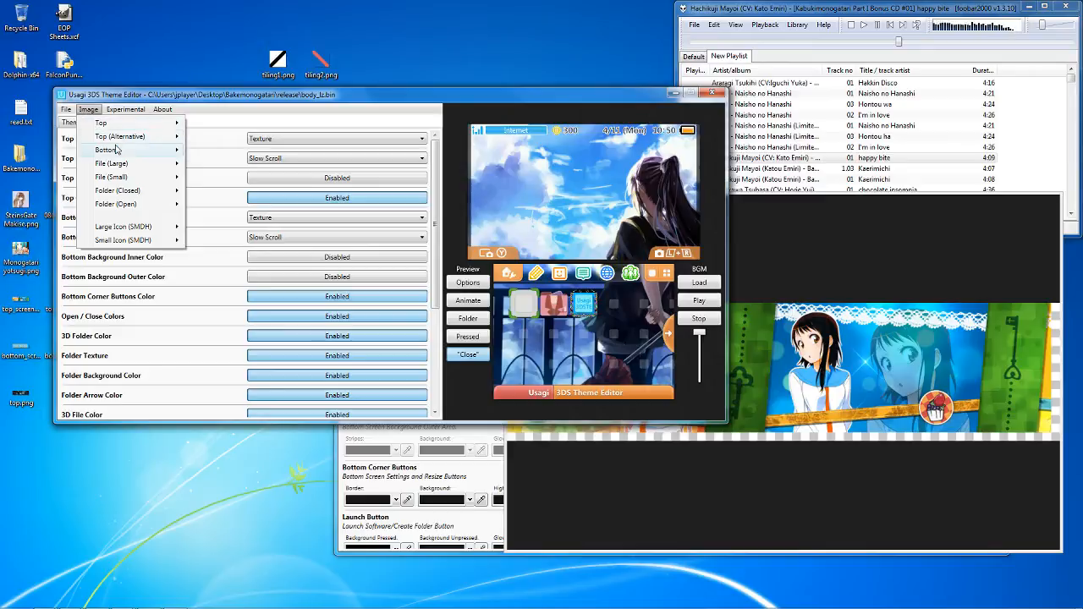
{"action": "mouse_move", "coordinate": [125, 137]}
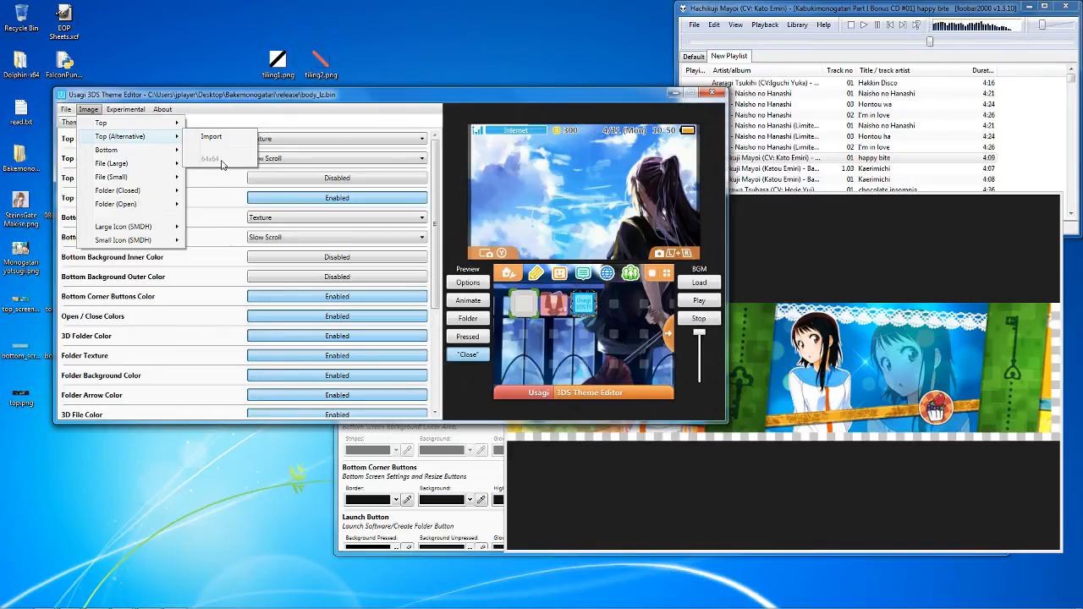
{"action": "left_click", "coordinate": [562, 150]}
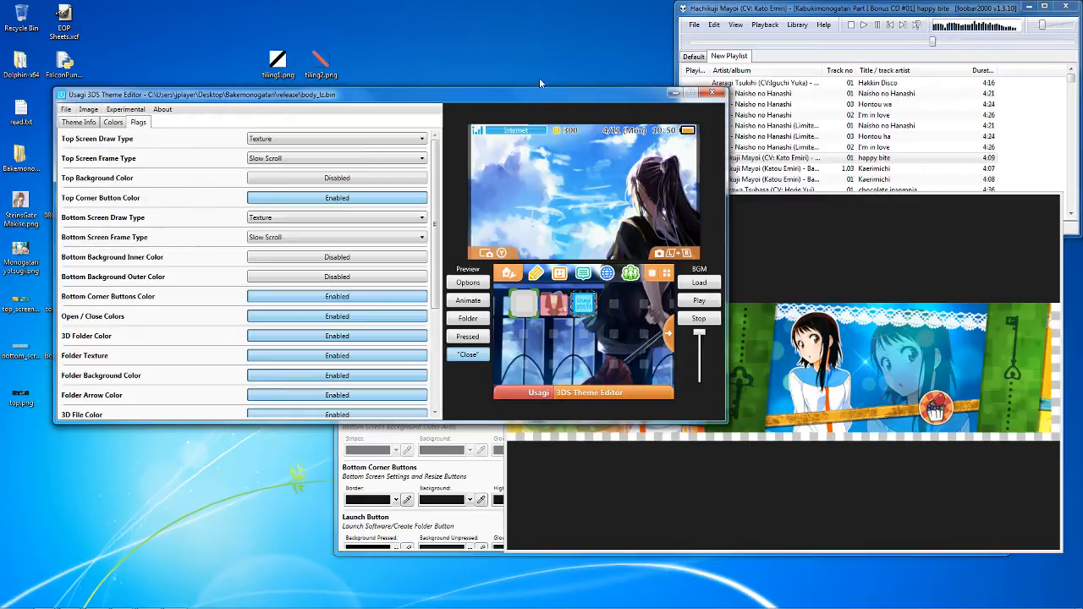
{"action": "left_click", "coordinate": [1041, 200]}
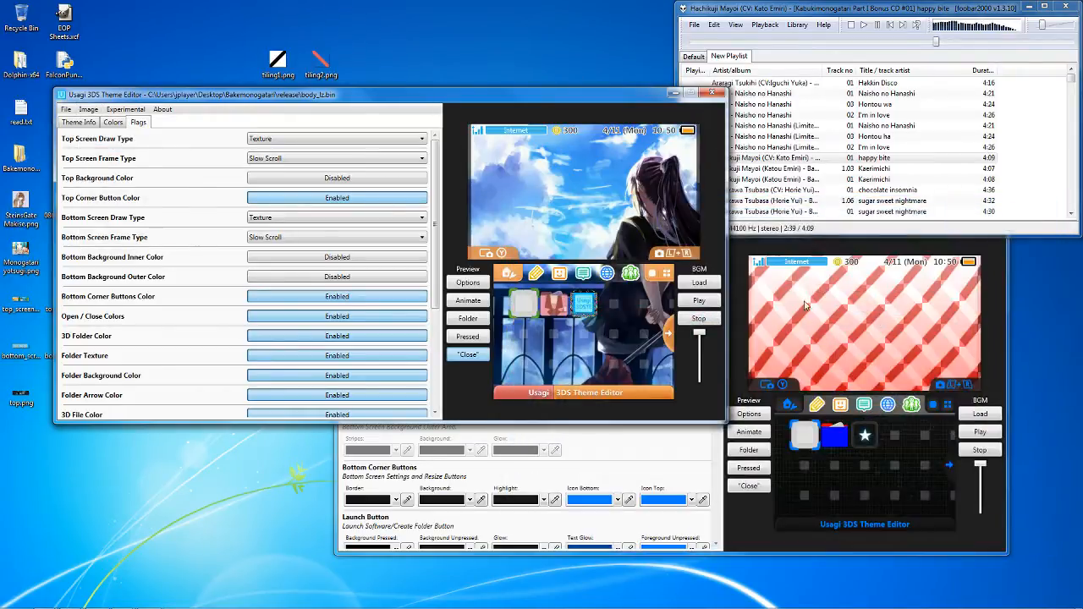
- Switch to the BlackRock Shooter theme and examine its tiled top screen, the two tiling PNG files and the top image options
{"action": "left_click", "coordinate": [805, 306]}
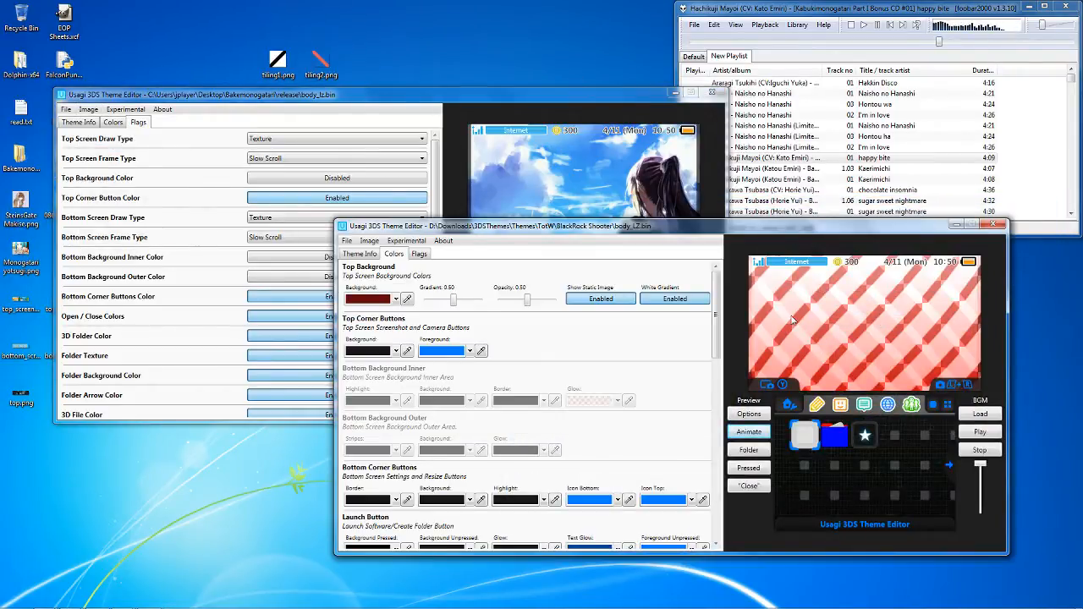
{"action": "left_click", "coordinate": [320, 62]}
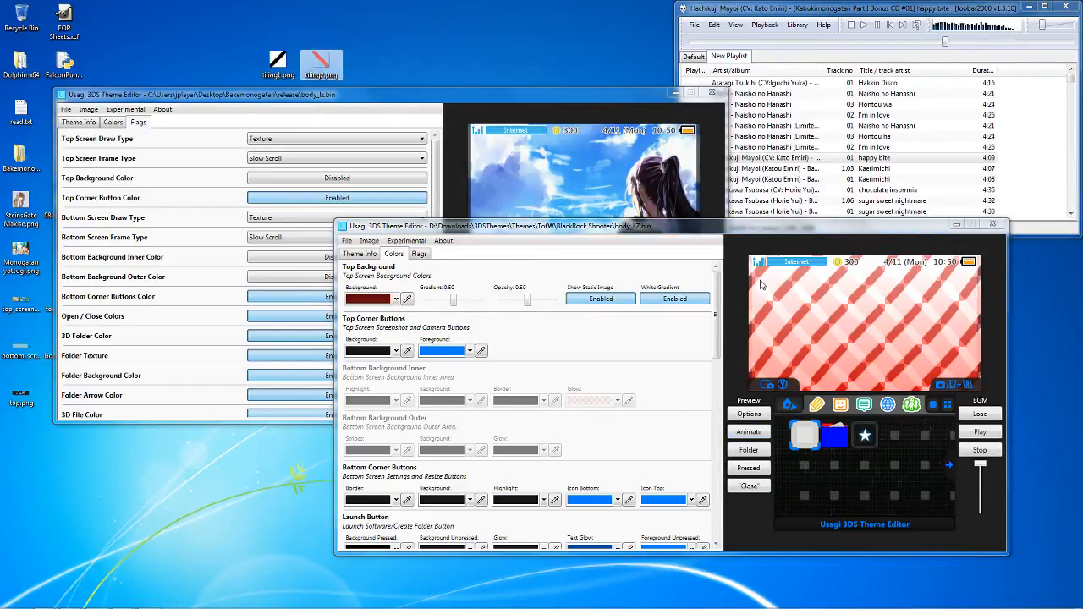
{"action": "left_click", "coordinate": [368, 240]}
{"action": "mouse_move", "coordinate": [383, 257]}
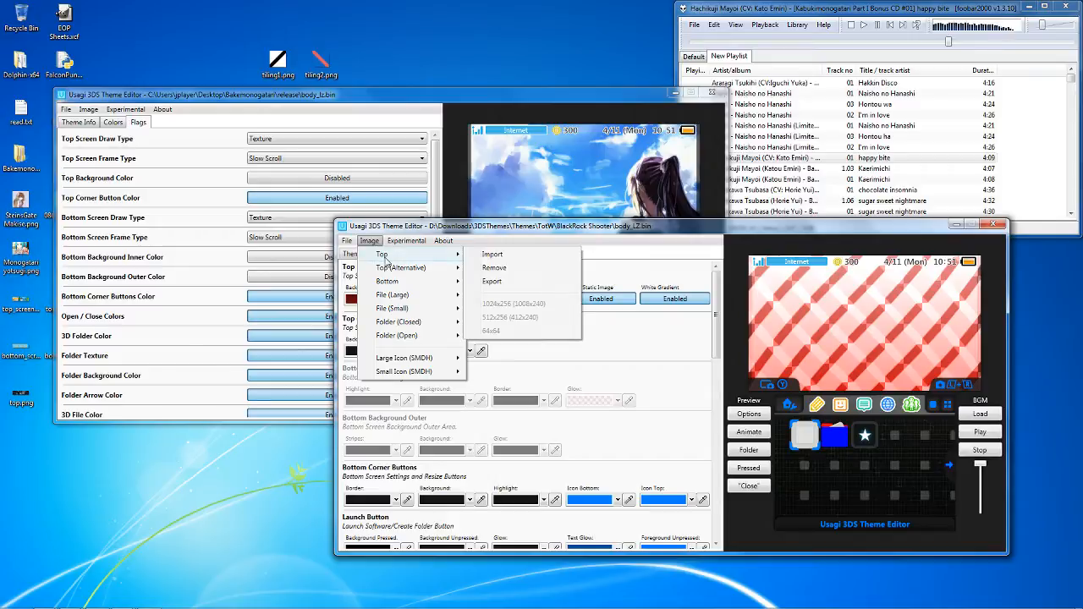
{"action": "left_click", "coordinate": [588, 231]}
{"action": "left_click", "coordinate": [282, 76]}
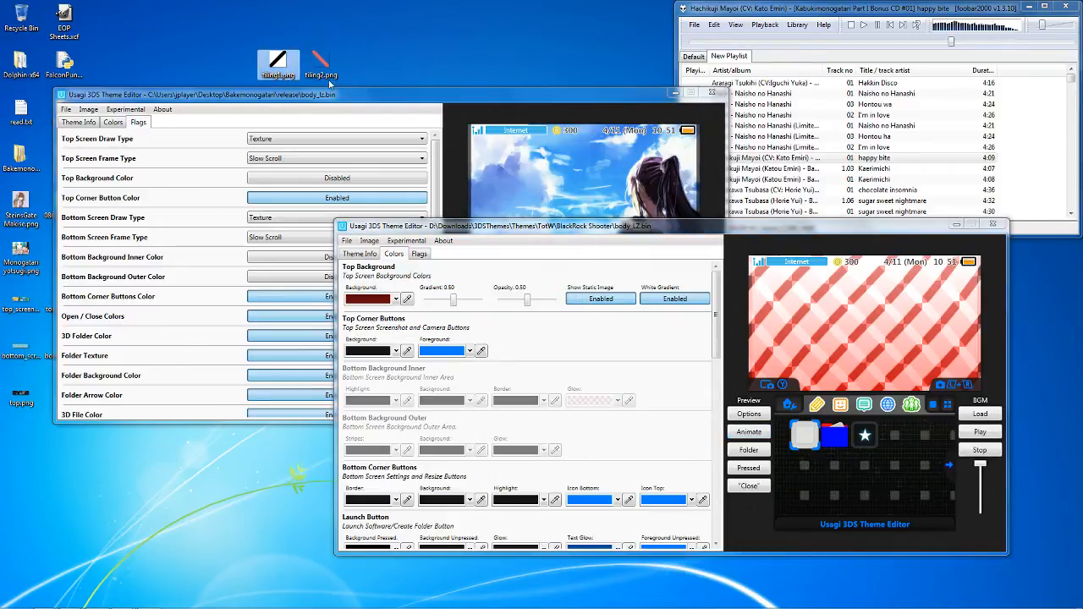
{"action": "left_click", "coordinate": [886, 332]}
{"action": "left_click", "coordinate": [752, 431]}
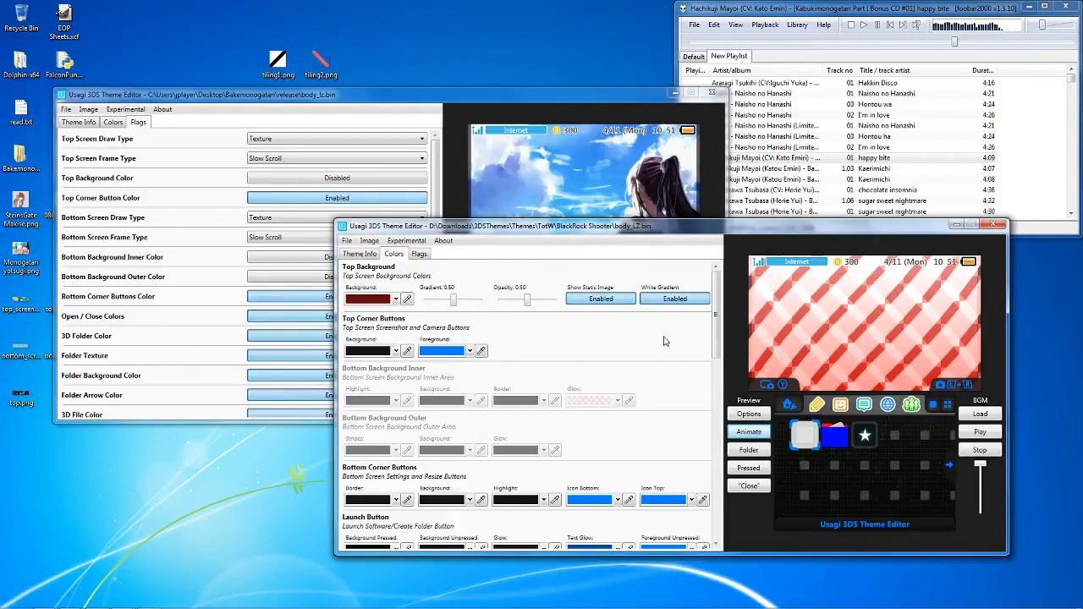
{"action": "left_click", "coordinate": [369, 241]}
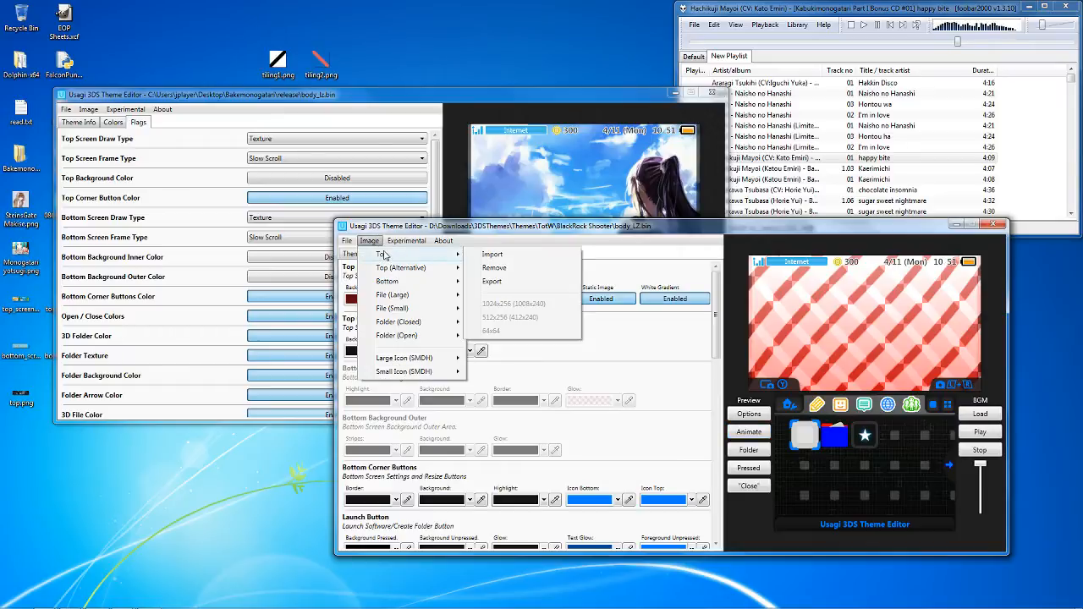
{"action": "left_click", "coordinate": [374, 242]}
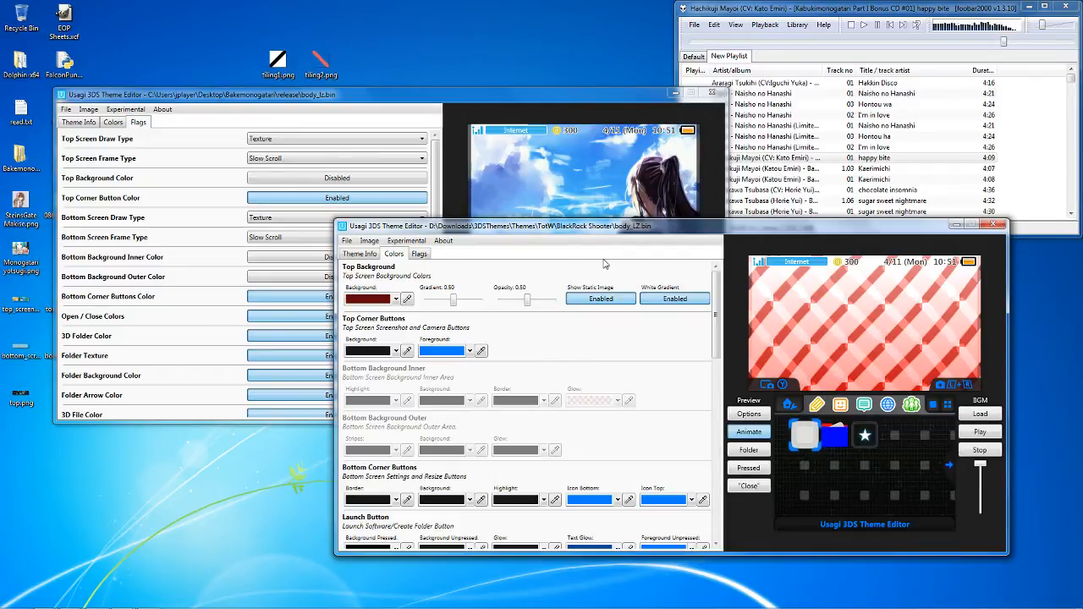
- Turn White Gradient and Show Static Image off and back on to compare the top screen preview
{"action": "left_click", "coordinate": [674, 300]}
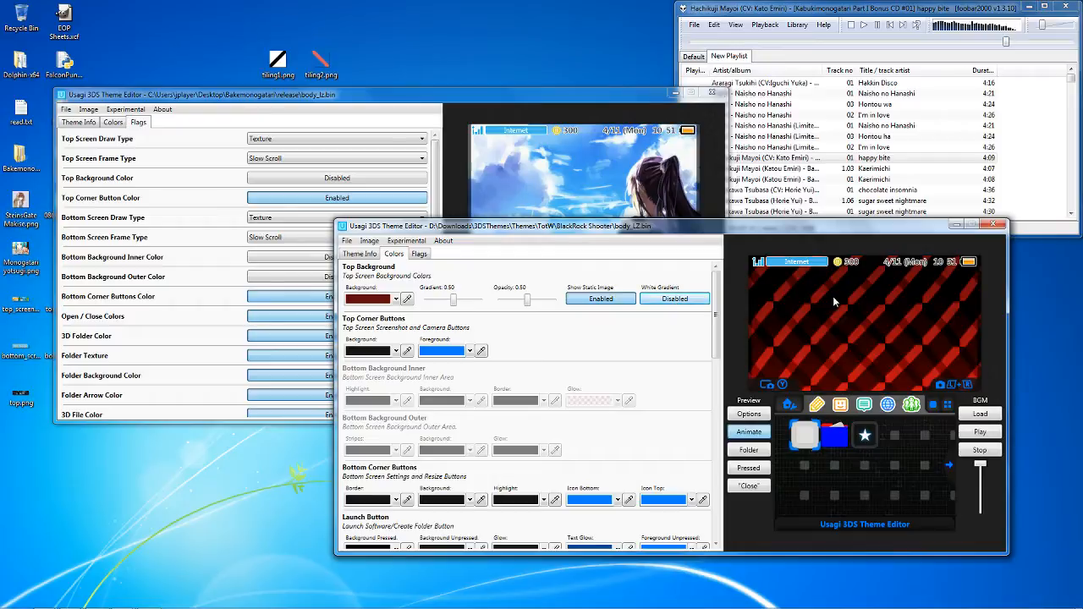
{"action": "left_click", "coordinate": [673, 300]}
{"action": "left_click", "coordinate": [620, 300]}
{"action": "left_click", "coordinate": [620, 300]}
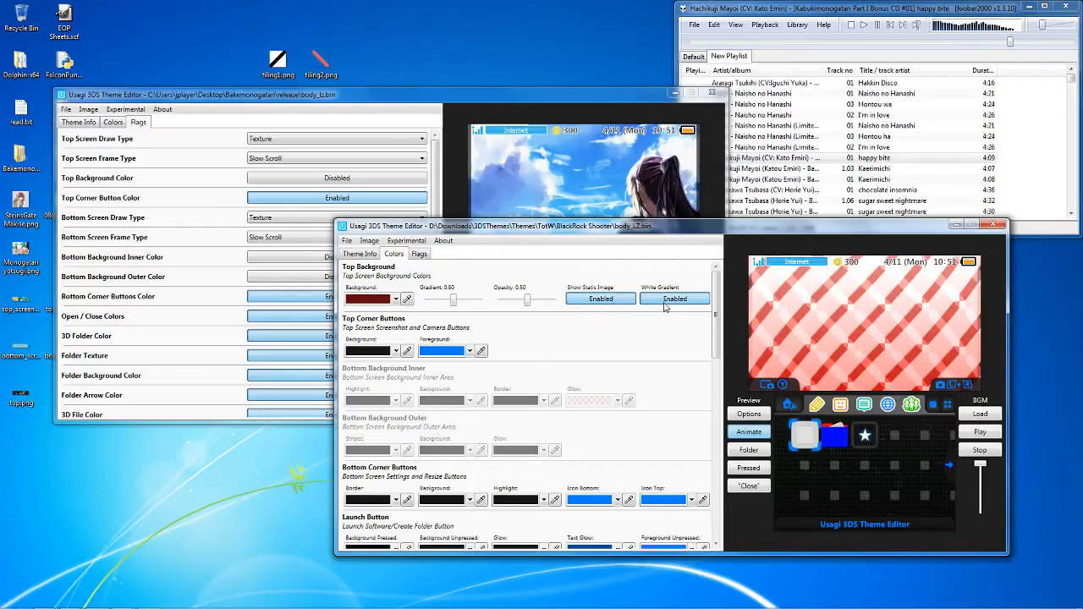
- Disable the static image for the top background and set its opacity to 0.75 and gradient to 0.95
{"action": "left_click", "coordinate": [626, 301]}
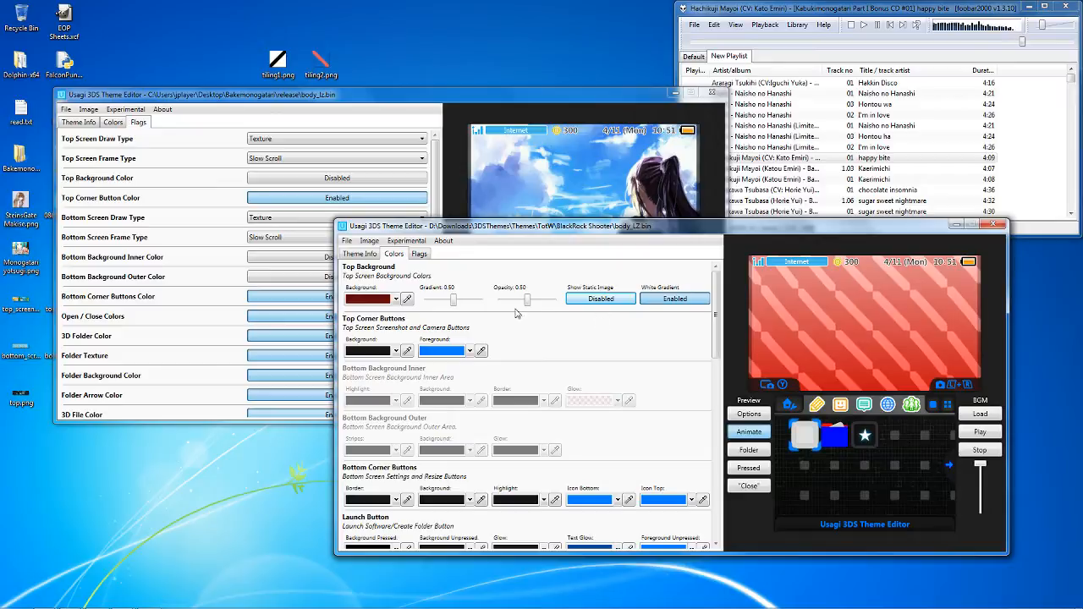
{"action": "mouse_move", "coordinate": [526, 300]}
{"action": "left_mouse_down"}
{"action": "mouse_move", "coordinate": [552, 308]}
{"action": "mouse_move", "coordinate": [541, 306]}
{"action": "left_mouse_up"}
{"action": "left_click_drag", "start_coordinate": [454, 300], "coordinate": [485, 303]}
- Change the top background color to a medium red
{"action": "left_click", "coordinate": [396, 299]}
{"action": "left_click", "coordinate": [399, 330]}
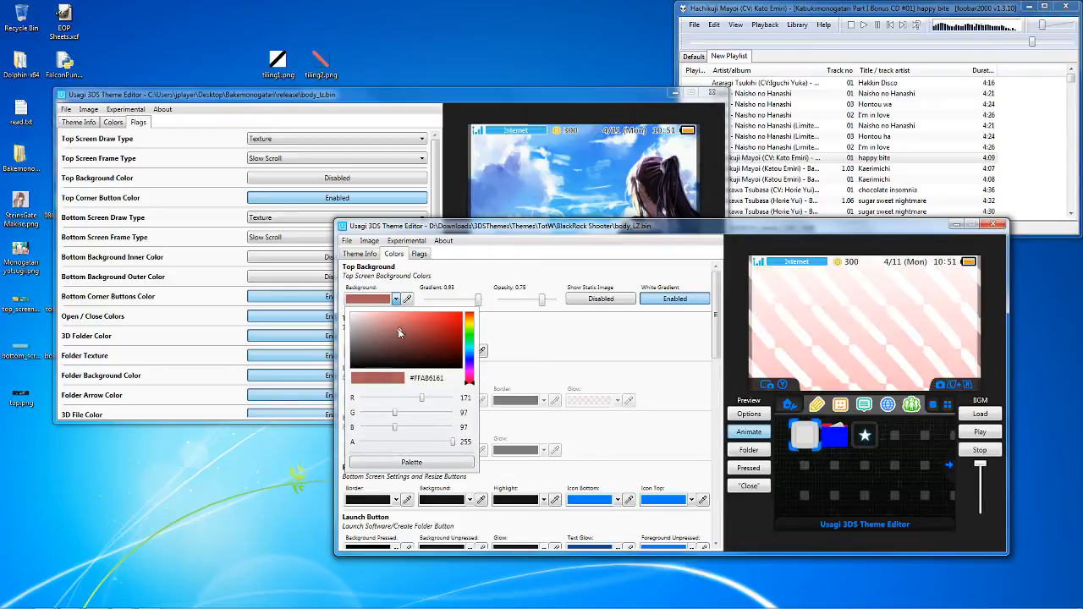
{"action": "left_click_drag", "start_coordinate": [398, 330], "coordinate": [430, 328]}
{"action": "left_click", "coordinate": [538, 263]}
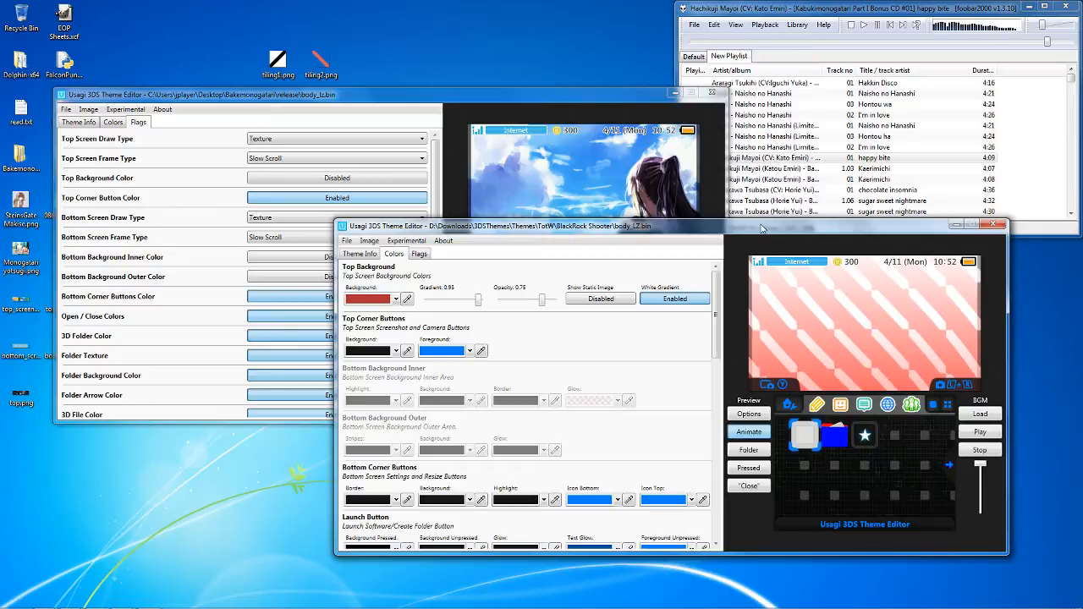
- Compare the top screen with White Gradient on and off, leave it disabled and close the BlackRock Shooter theme window
{"action": "left_click", "coordinate": [696, 300]}
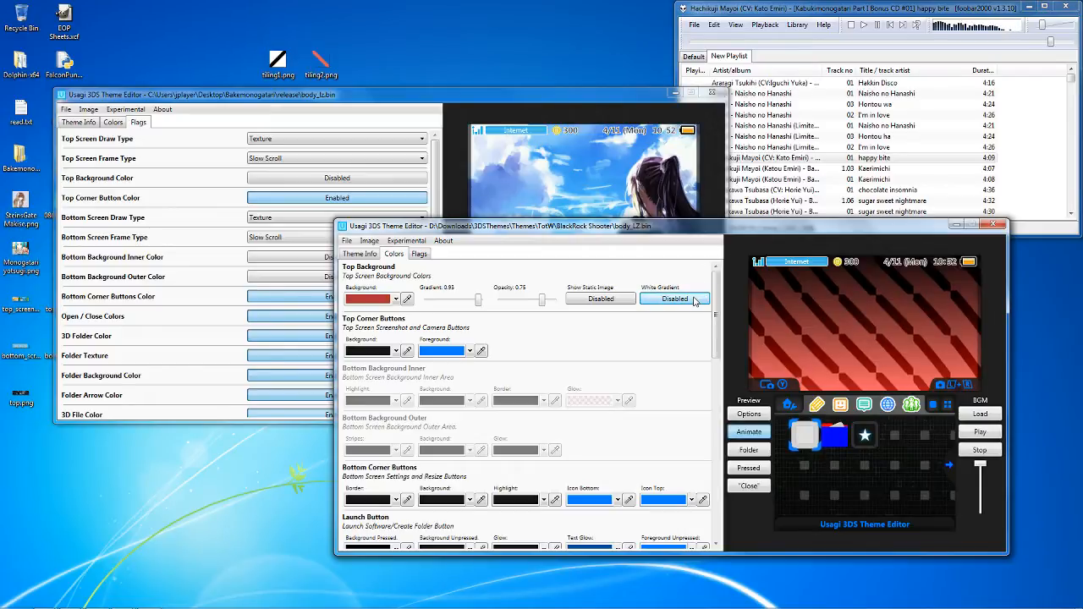
{"action": "left_click", "coordinate": [684, 301]}
{"action": "left_click", "coordinate": [684, 302]}
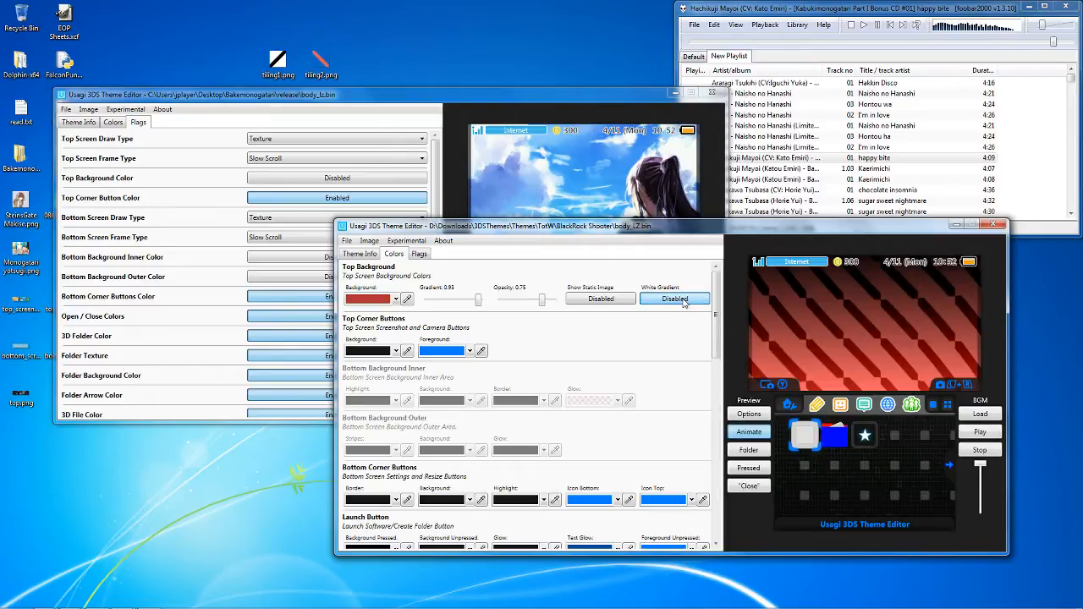
{"action": "left_click", "coordinate": [684, 301]}
{"action": "left_click", "coordinate": [681, 302]}
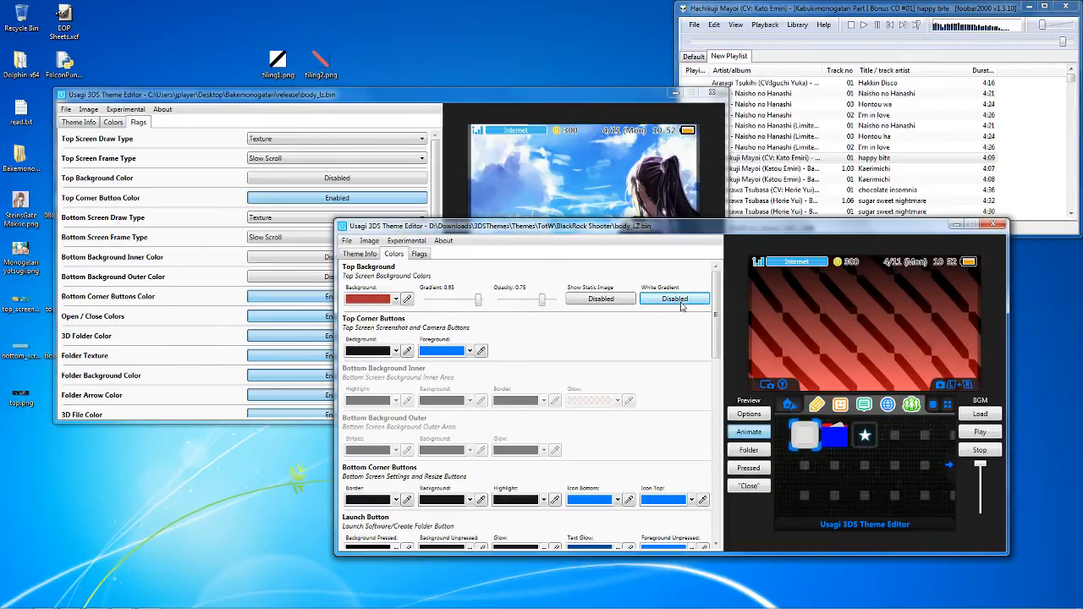
{"action": "left_click", "coordinate": [682, 302]}
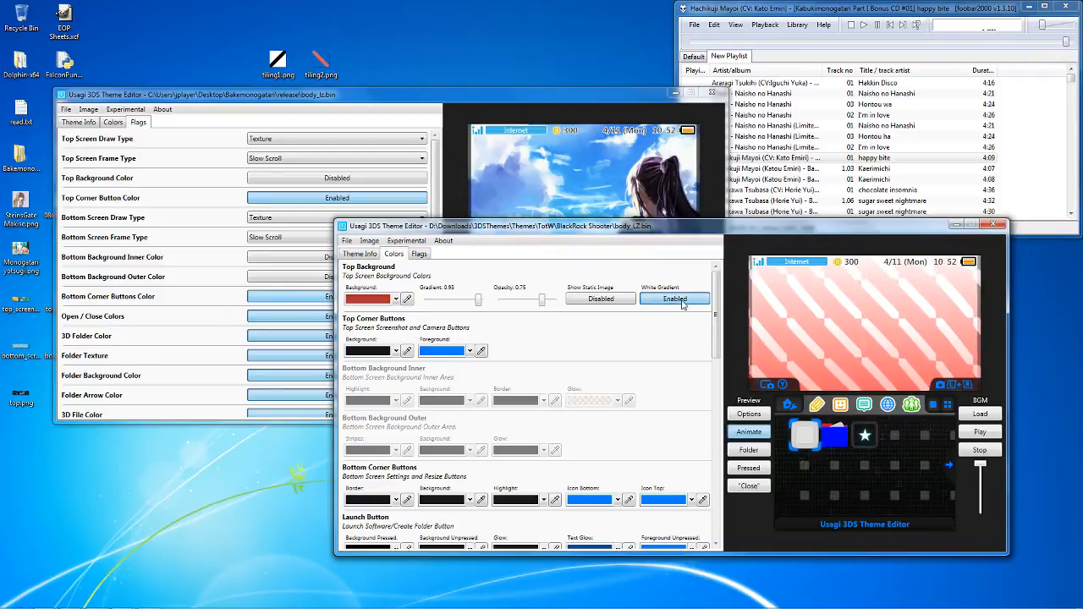
{"action": "left_click", "coordinate": [682, 302]}
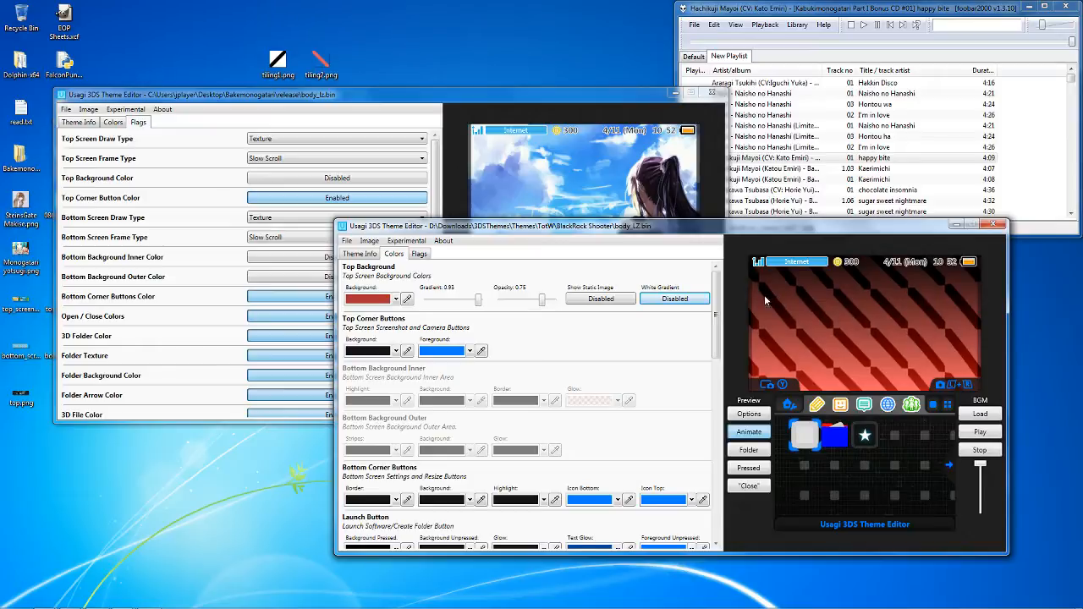
{"action": "left_click", "coordinate": [676, 297]}
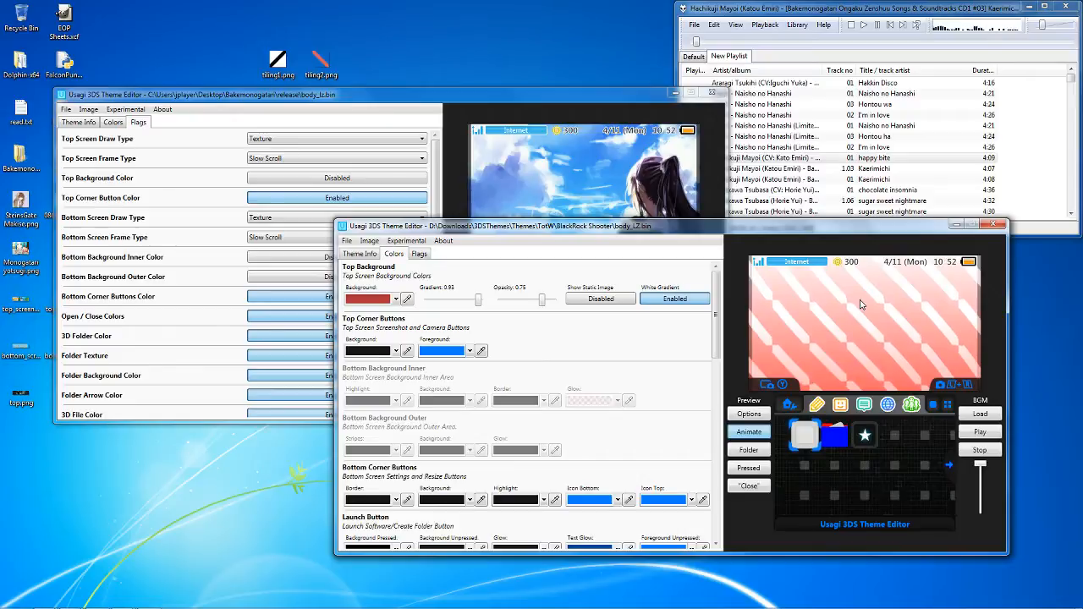
{"action": "left_click", "coordinate": [688, 301]}
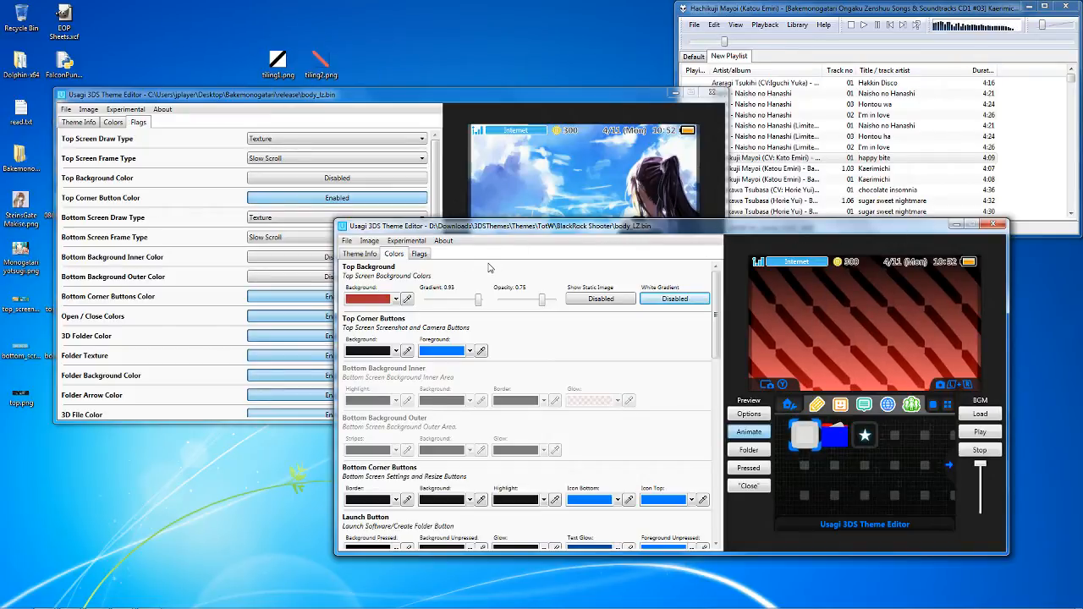
{"action": "left_click", "coordinate": [999, 224]}
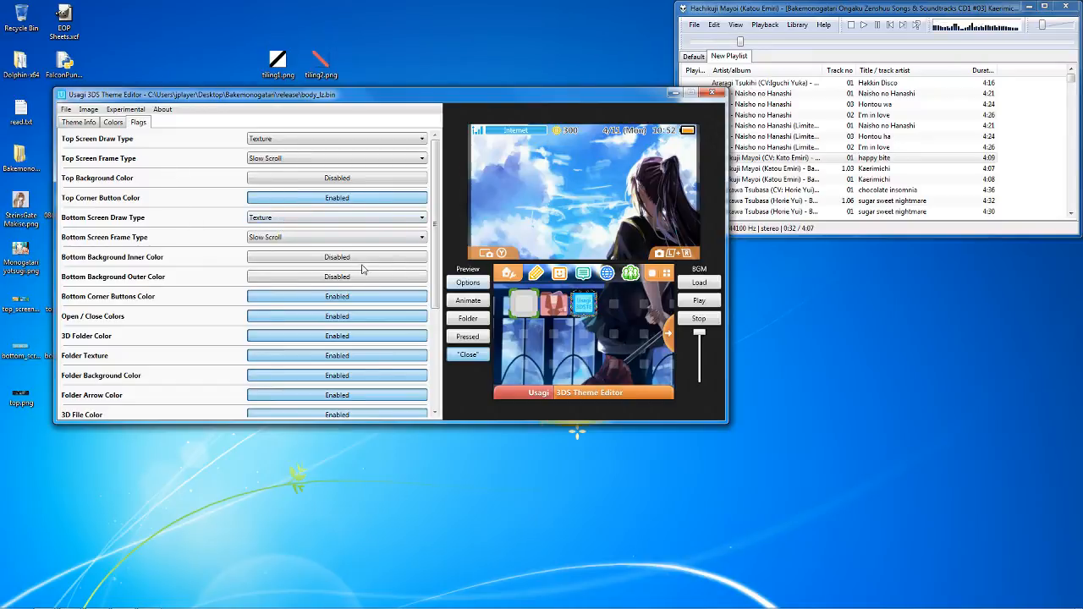
- Review the Bottom Screen Frame Type choices and the size options for the bottom screen image
{"action": "left_click", "coordinate": [330, 240]}
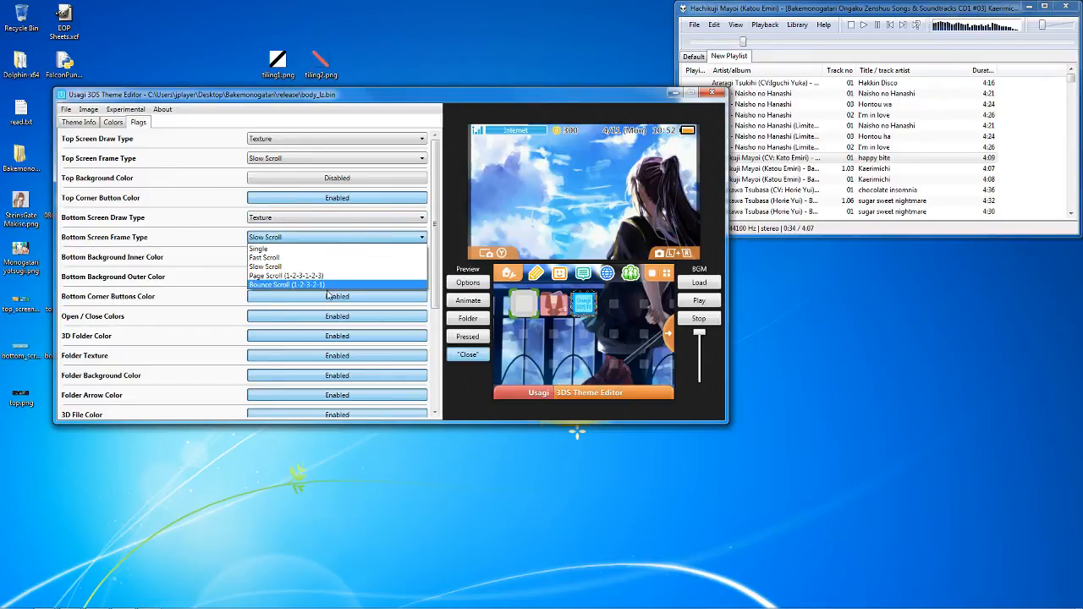
{"action": "left_click", "coordinate": [324, 222]}
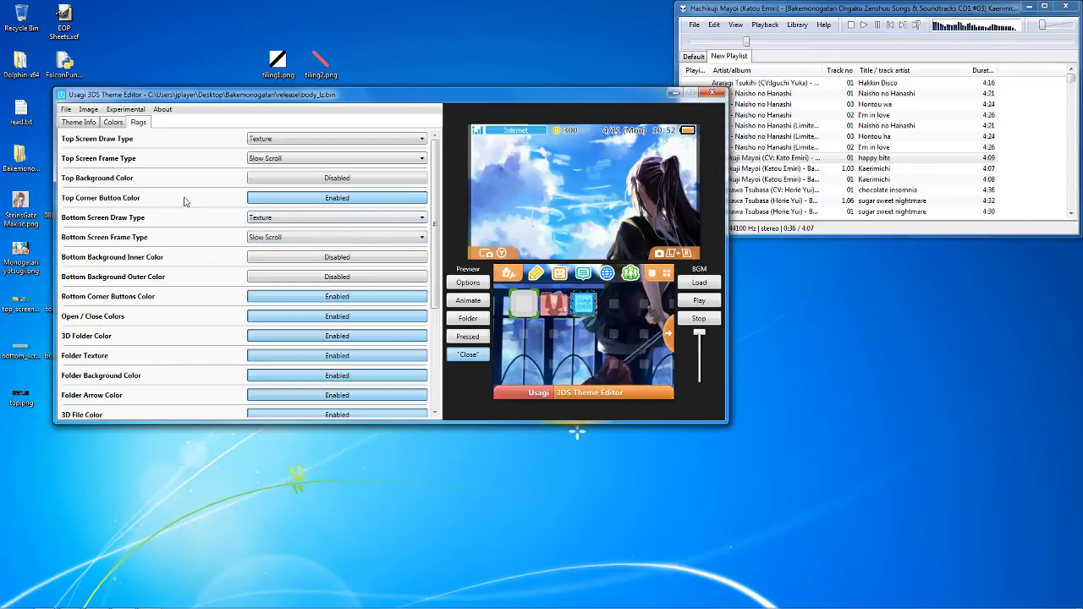
{"action": "left_click", "coordinate": [99, 110]}
{"action": "mouse_move", "coordinate": [118, 153]}
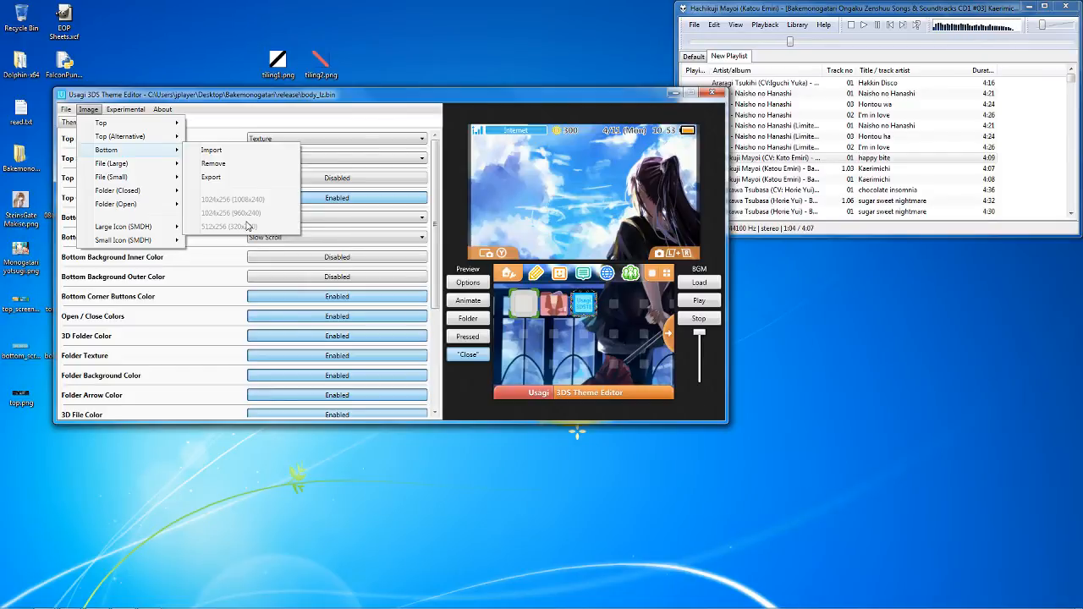
{"action": "left_click", "coordinate": [505, 234]}
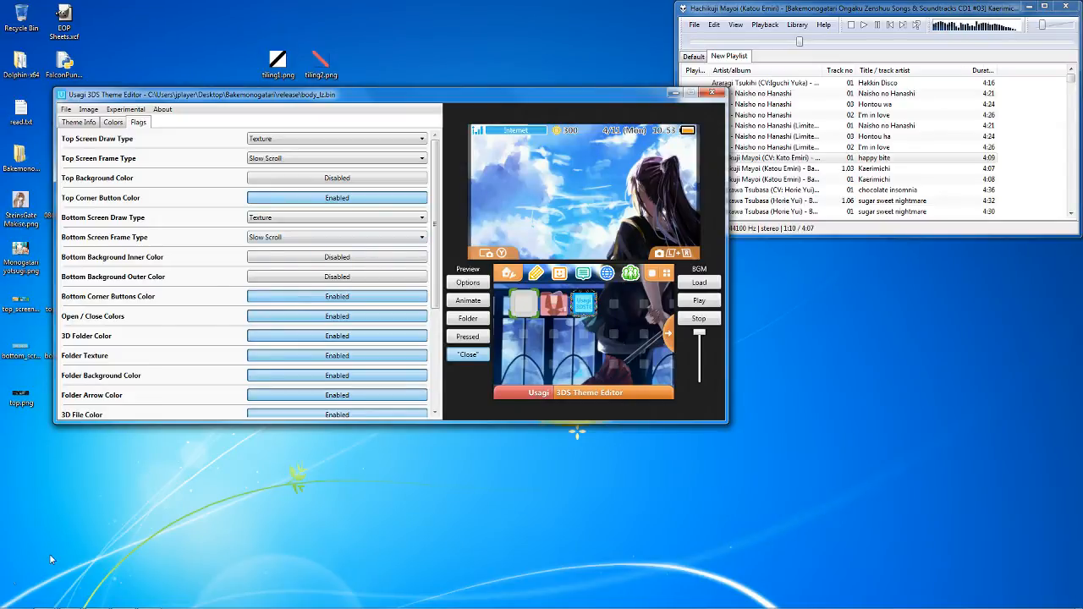
- Open bottom_screen.png from the desktop and compare its three frames with the scroll options of Bottom Screen Frame Type
{"action": "double_click", "coordinate": [24, 383]}
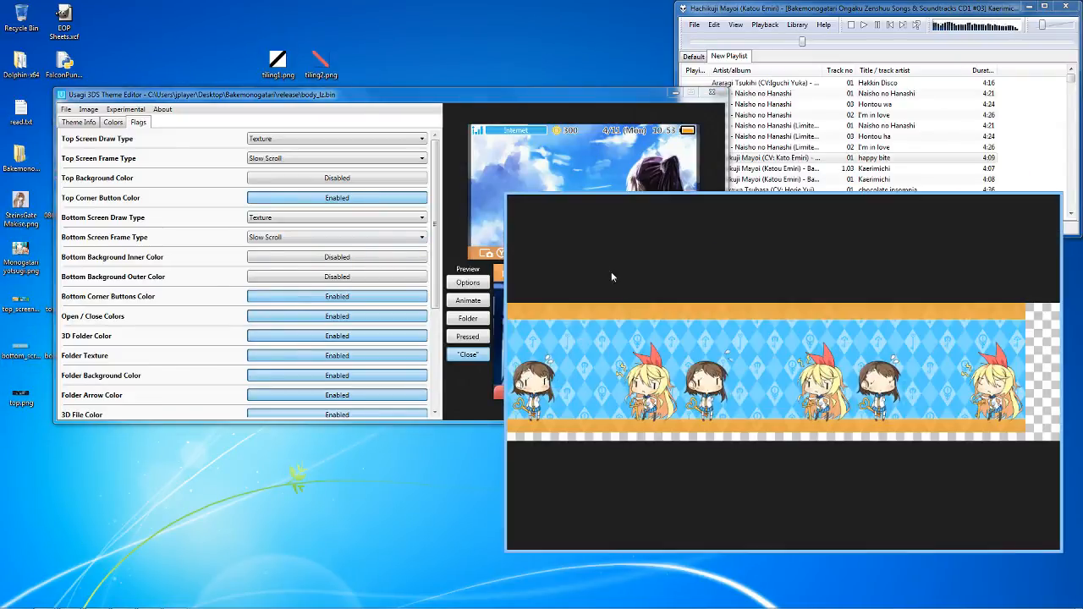
{"action": "left_click", "coordinate": [353, 240]}
{"action": "left_click", "coordinate": [353, 238]}
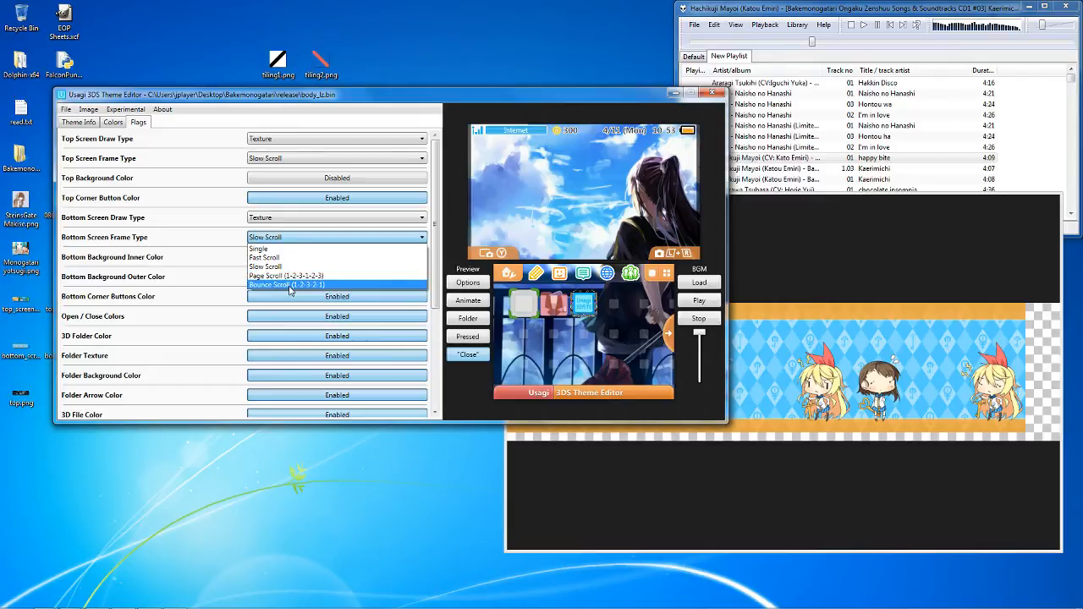
{"action": "left_click", "coordinate": [377, 266]}
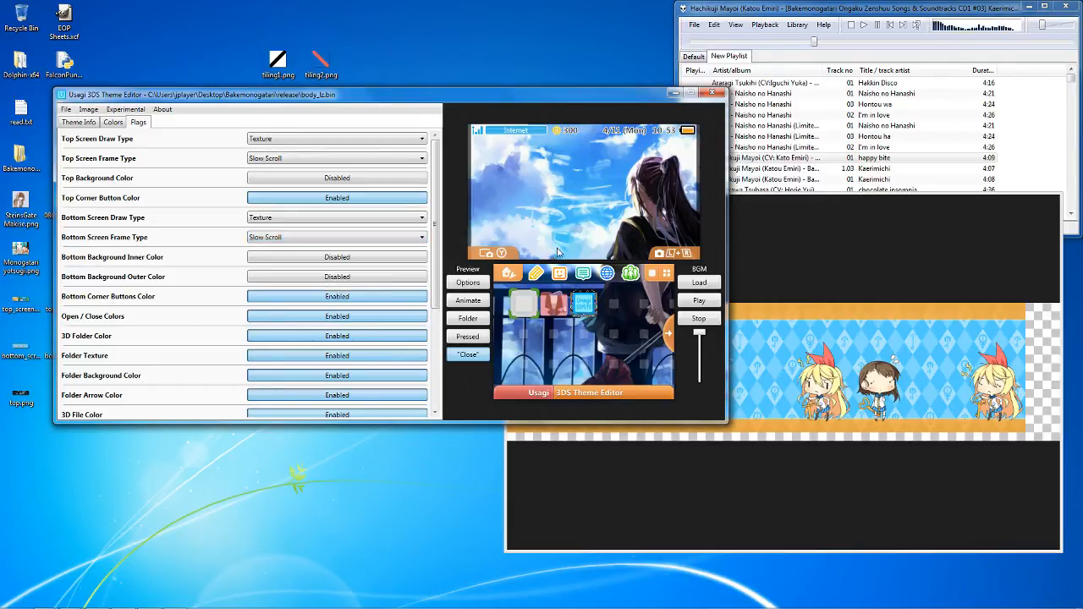
{"action": "left_click", "coordinate": [381, 240]}
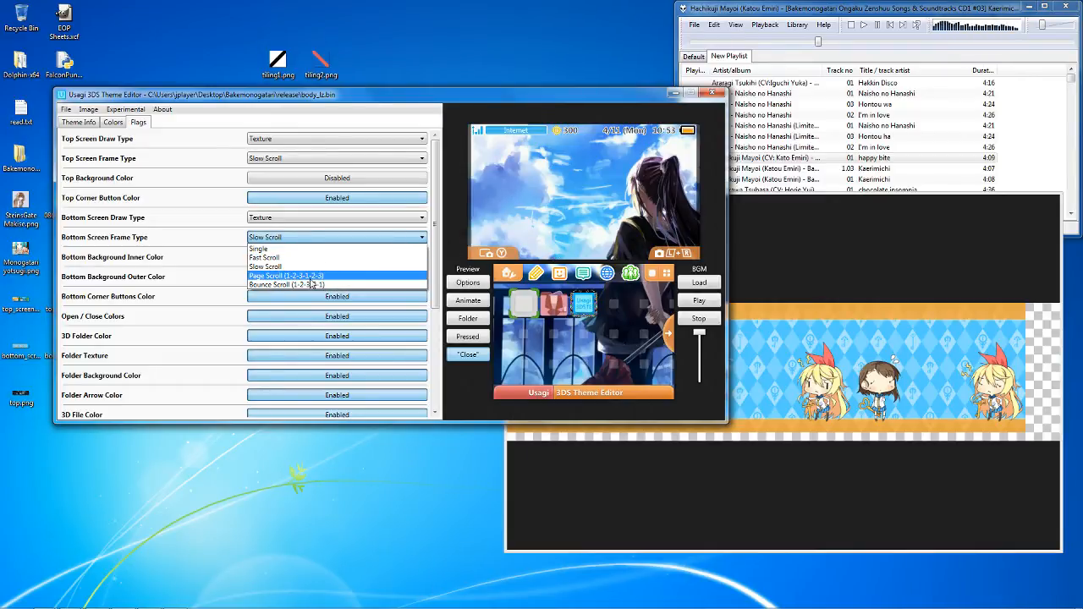
{"action": "left_click", "coordinate": [582, 243]}
{"action": "left_click", "coordinate": [841, 246]}
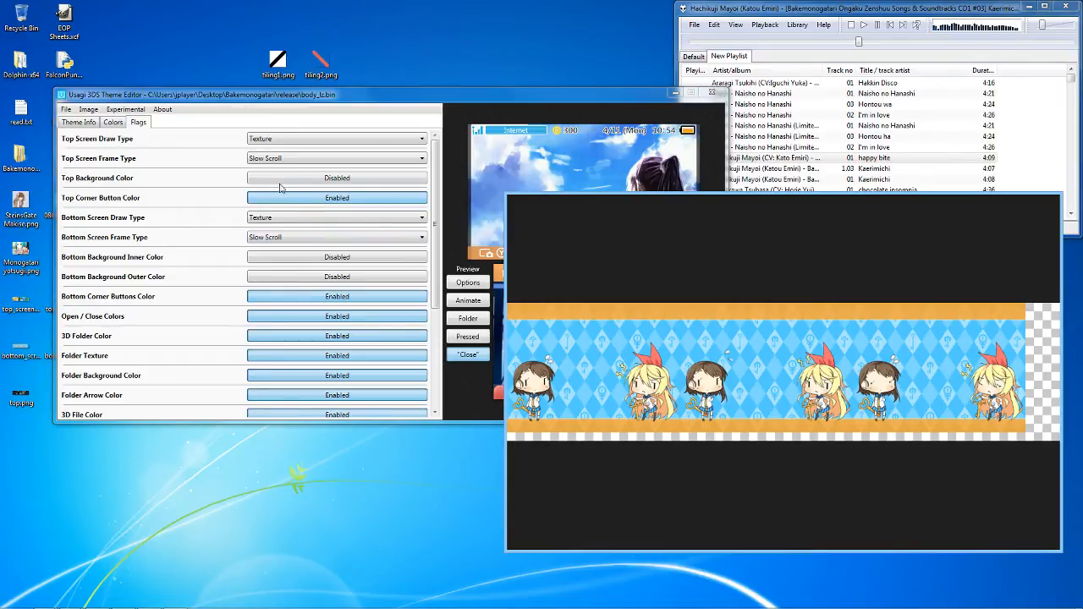
- Check the Bottom Screen Frame Type choices against bottom_screen.png once more, keep Slow Scroll and close the image viewer
{"action": "left_click", "coordinate": [294, 238]}
{"action": "left_click", "coordinate": [309, 238]}
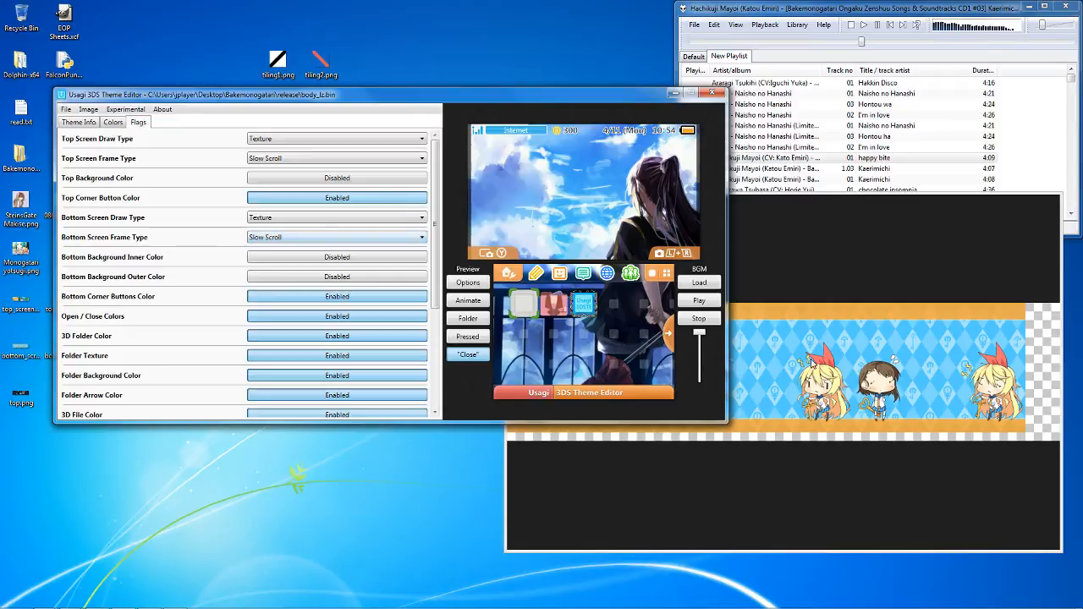
{"action": "left_click", "coordinate": [878, 380]}
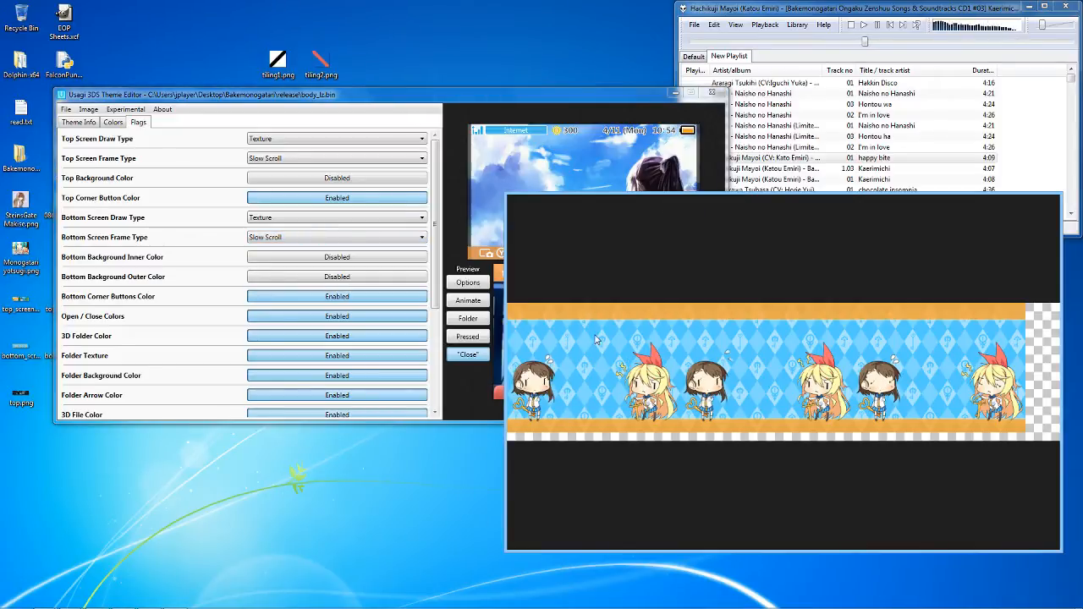
{"action": "left_click", "coordinate": [306, 237]}
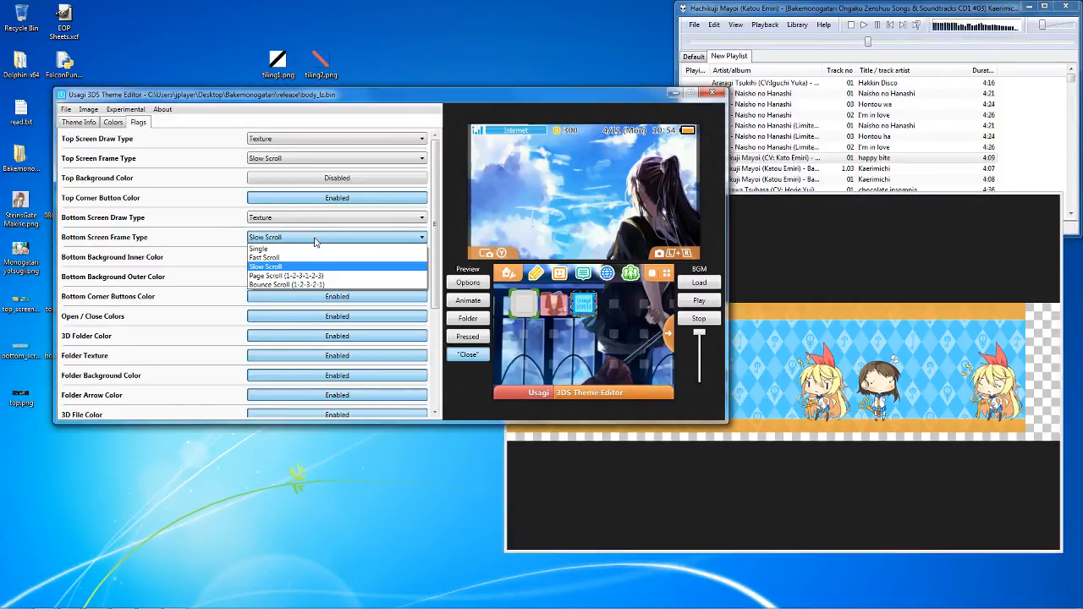
{"action": "left_click", "coordinate": [326, 239]}
{"action": "left_click", "coordinate": [738, 303]}
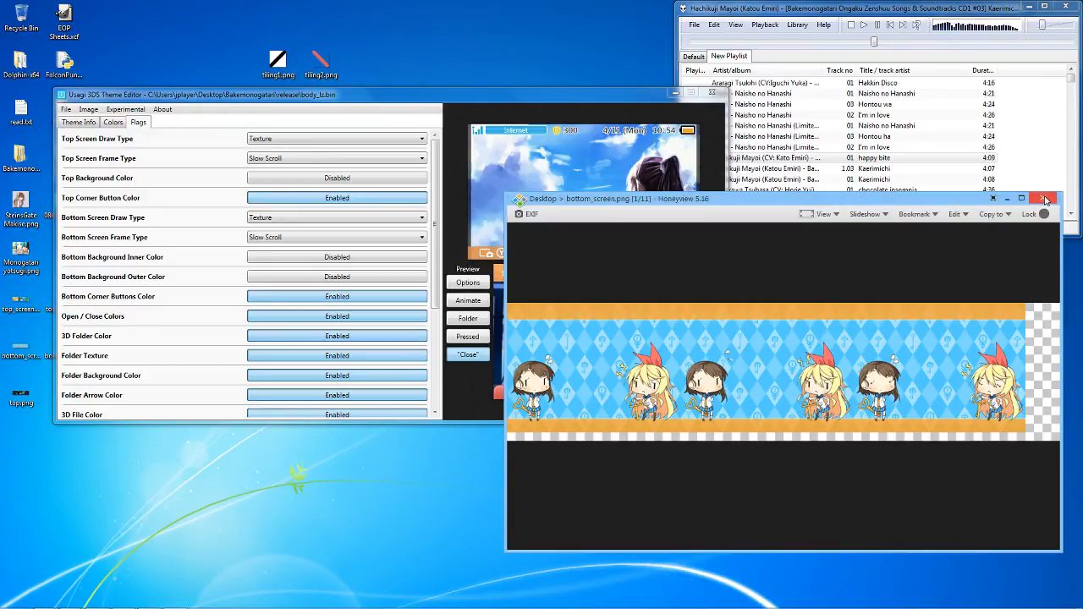
{"action": "left_click", "coordinate": [1045, 200]}
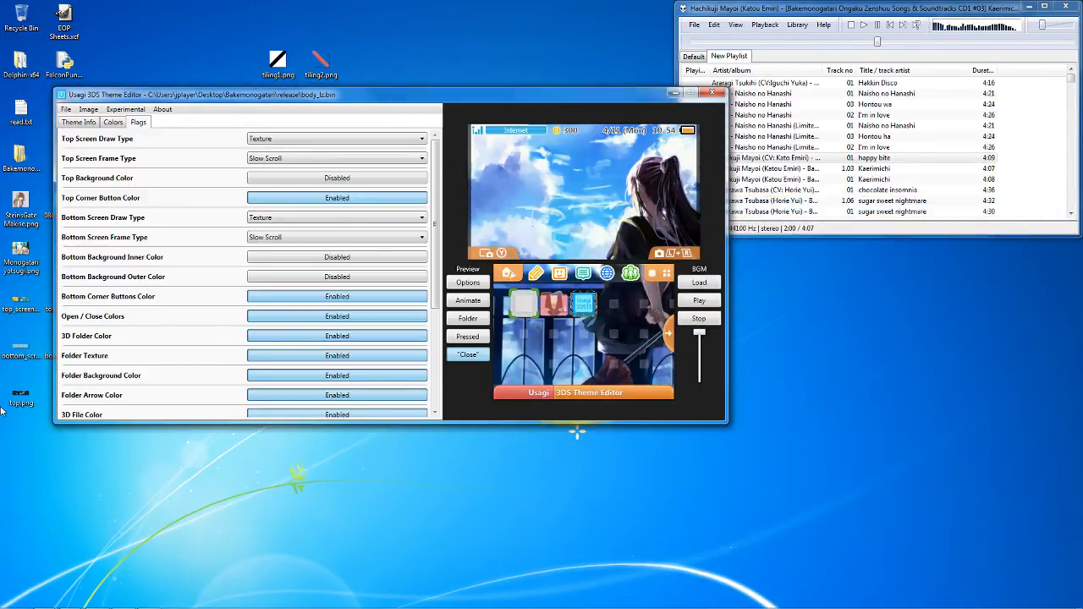
- Move the theme editor window clear of the desktop image files and open top_screen_v3.png
{"action": "left_click_drag", "start_coordinate": [201, 101], "coordinate": [314, 113]}
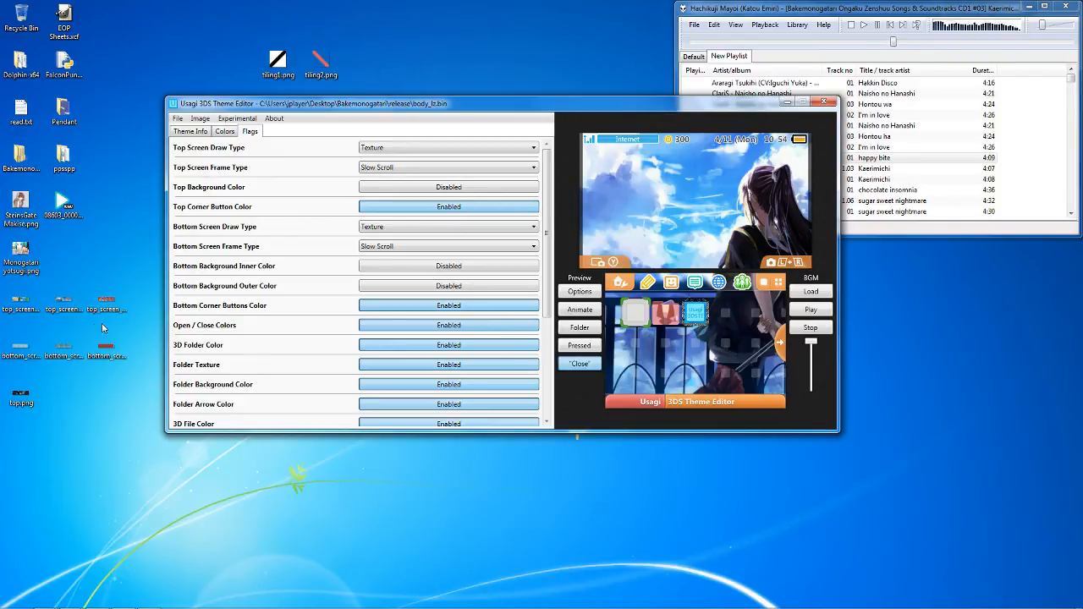
{"action": "left_click", "coordinate": [40, 391]}
{"action": "left_click", "coordinate": [21, 306]}
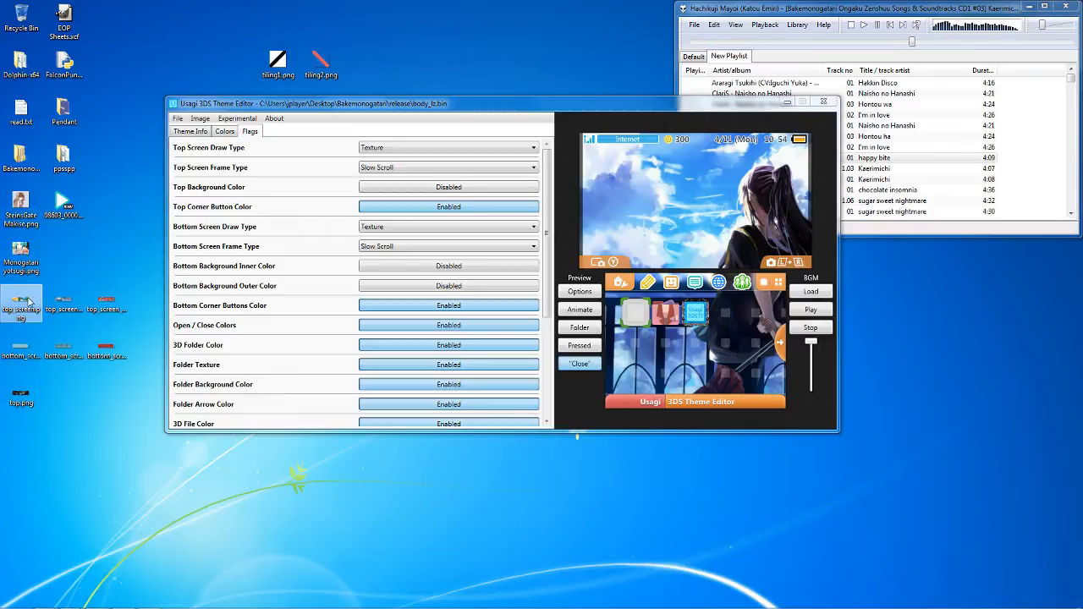
{"action": "left_click", "coordinate": [26, 395]}
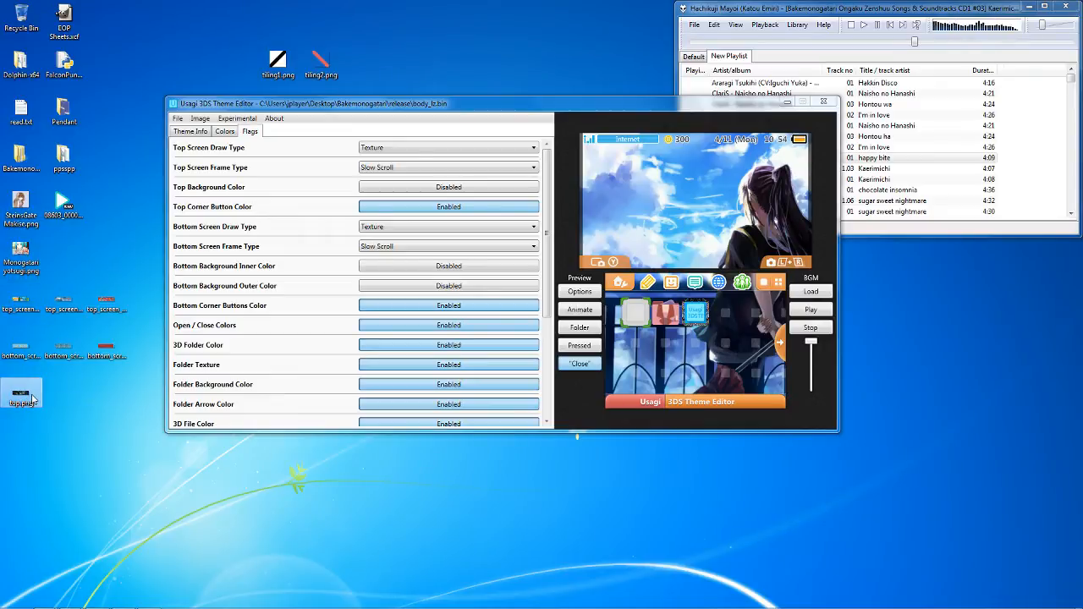
{"action": "left_click", "coordinate": [105, 309]}
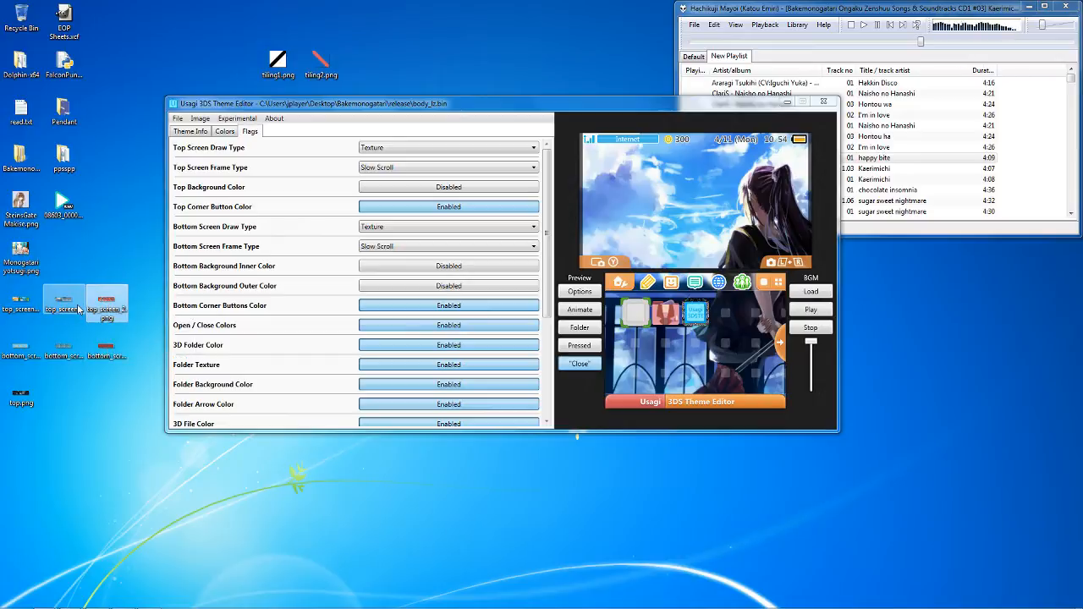
{"action": "double_click", "coordinate": [79, 309]}
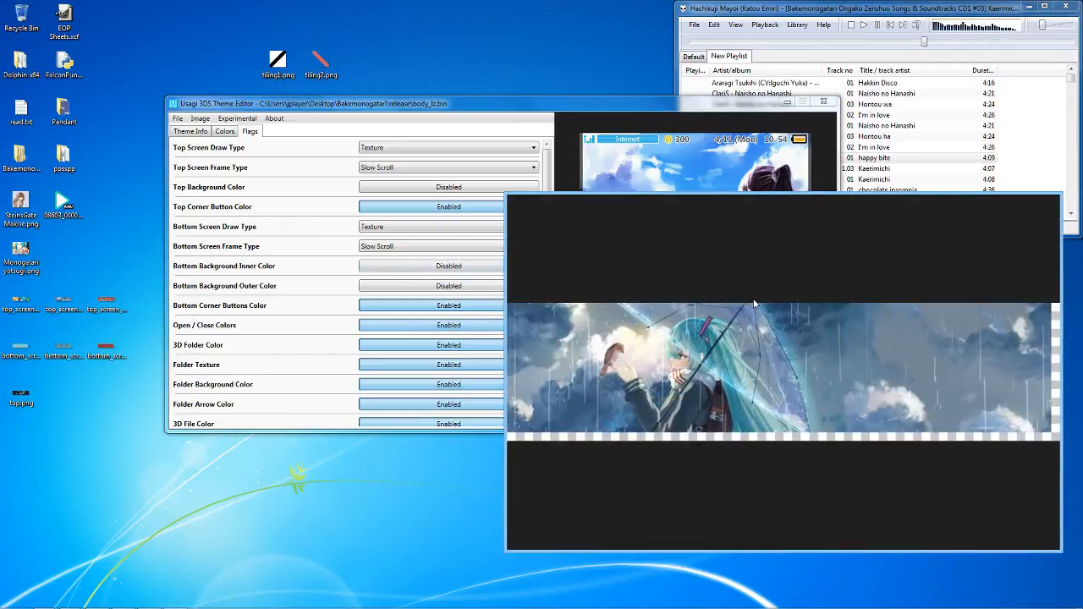
- Move the image viewer beside the theme editor and compare top_screen_v3.png with the top screen preview
{"action": "left_click_drag", "start_coordinate": [755, 305], "coordinate": [566, 285]}
{"action": "left_click", "coordinate": [734, 114]}
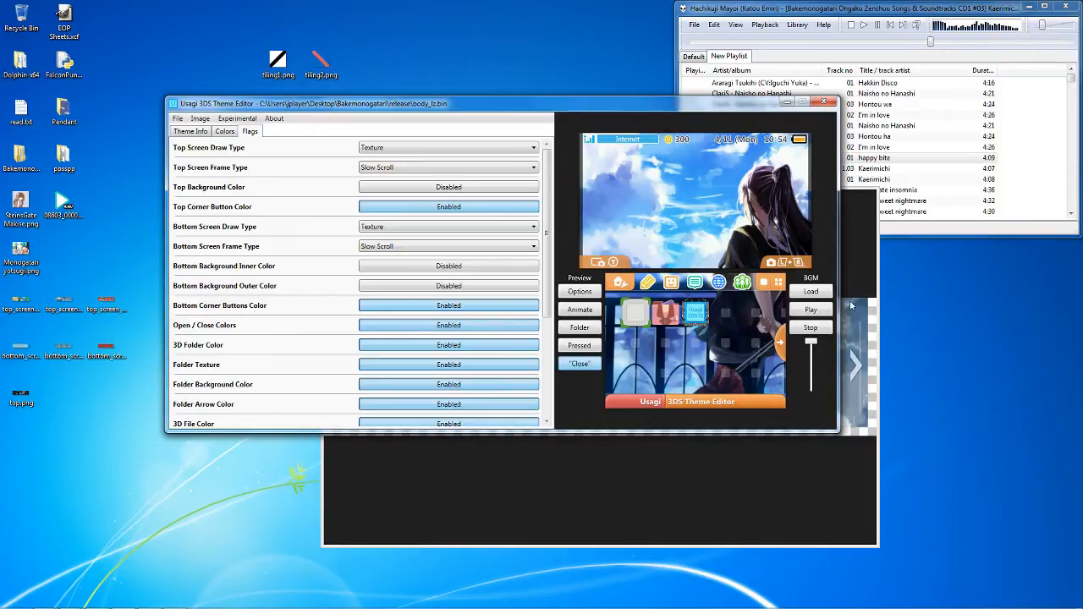
{"action": "left_click", "coordinate": [854, 363]}
{"action": "scroll", "coordinate": [684, 317], "scroll_direction": "down", "scroll_amount": 2}
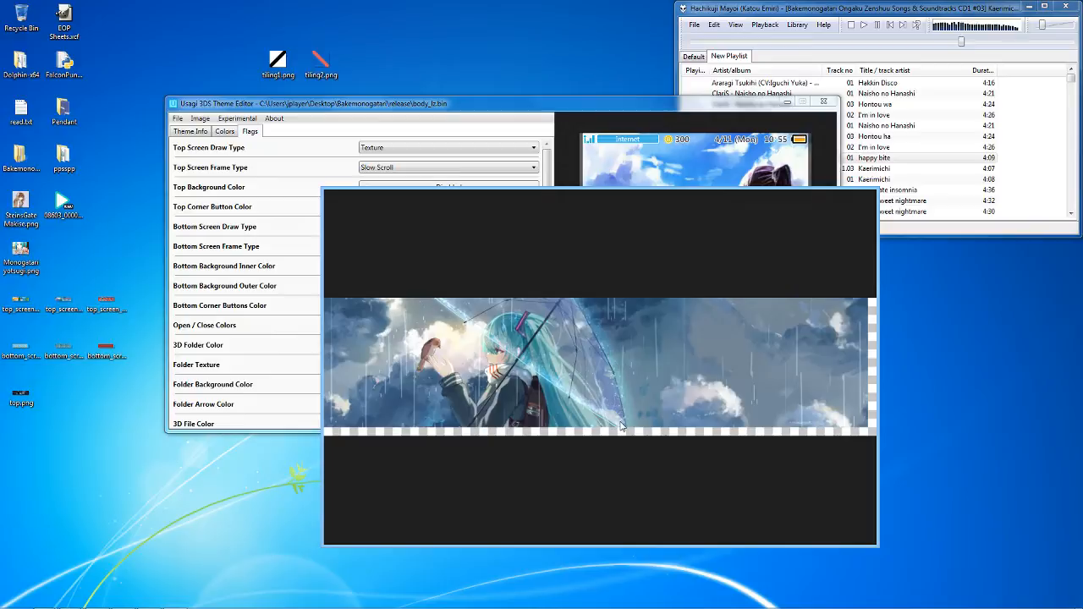
{"action": "left_click", "coordinate": [645, 177]}
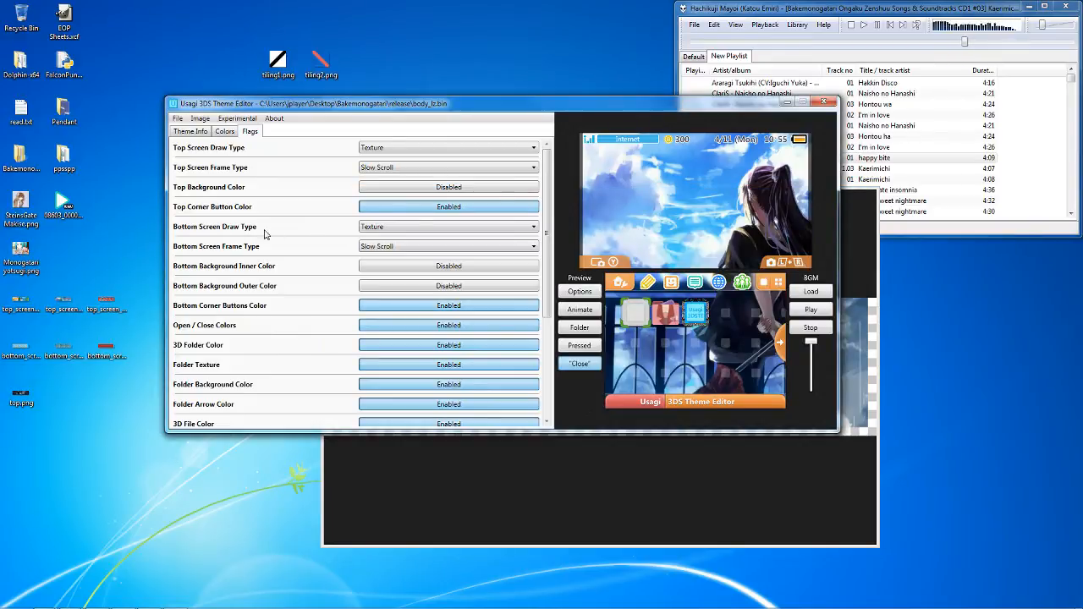
- View top_screen.png from the final folder of Bakemonogatari, close the image and return to the theme editor
{"action": "mouse_move", "coordinate": [71, 603]}
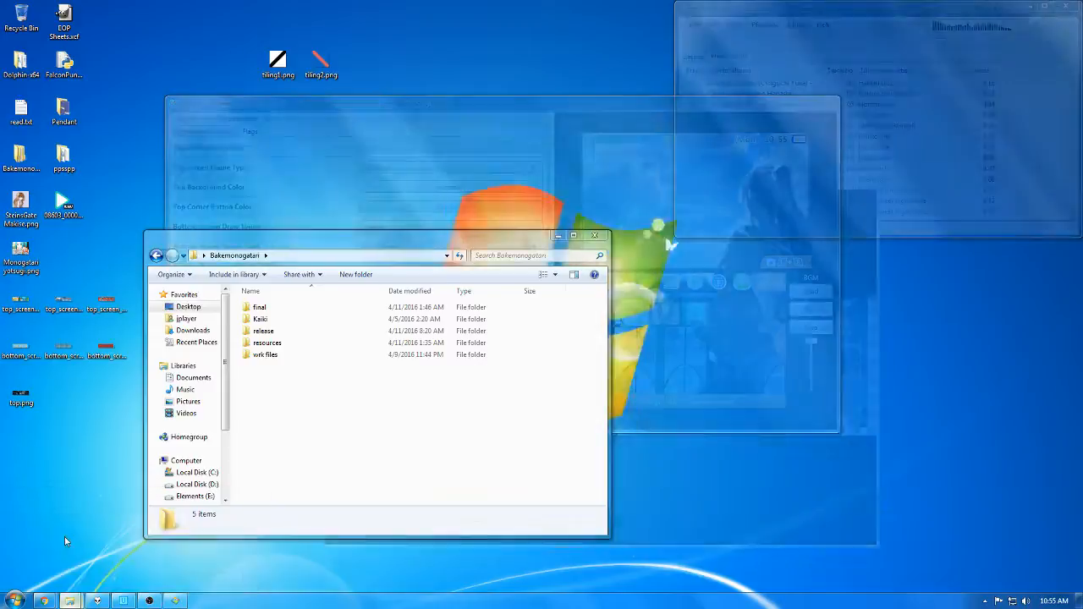
{"action": "left_click", "coordinate": [64, 536]}
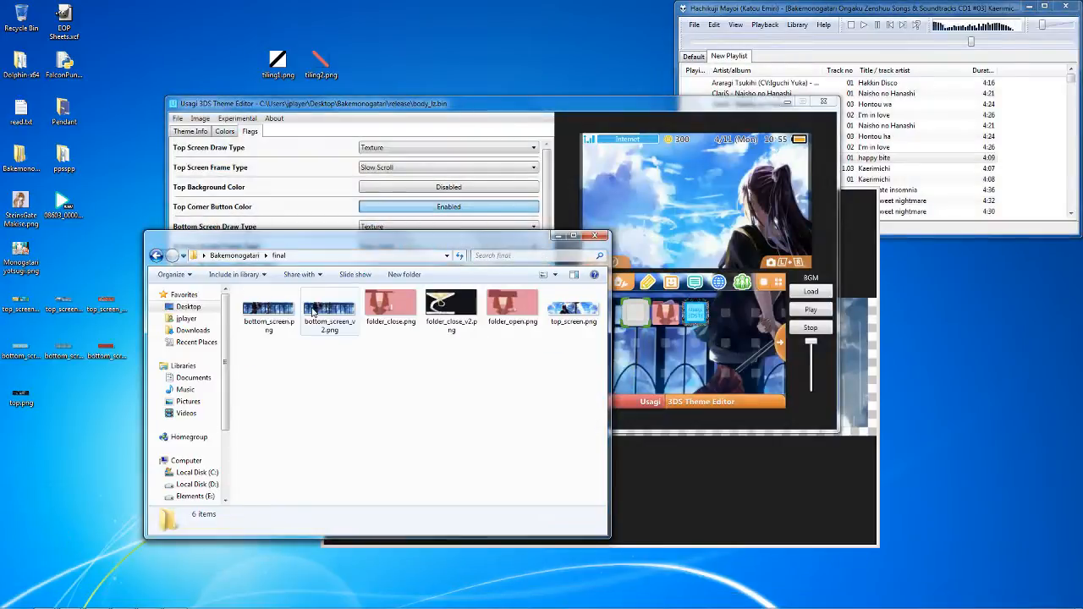
{"action": "double_click", "coordinate": [573, 309]}
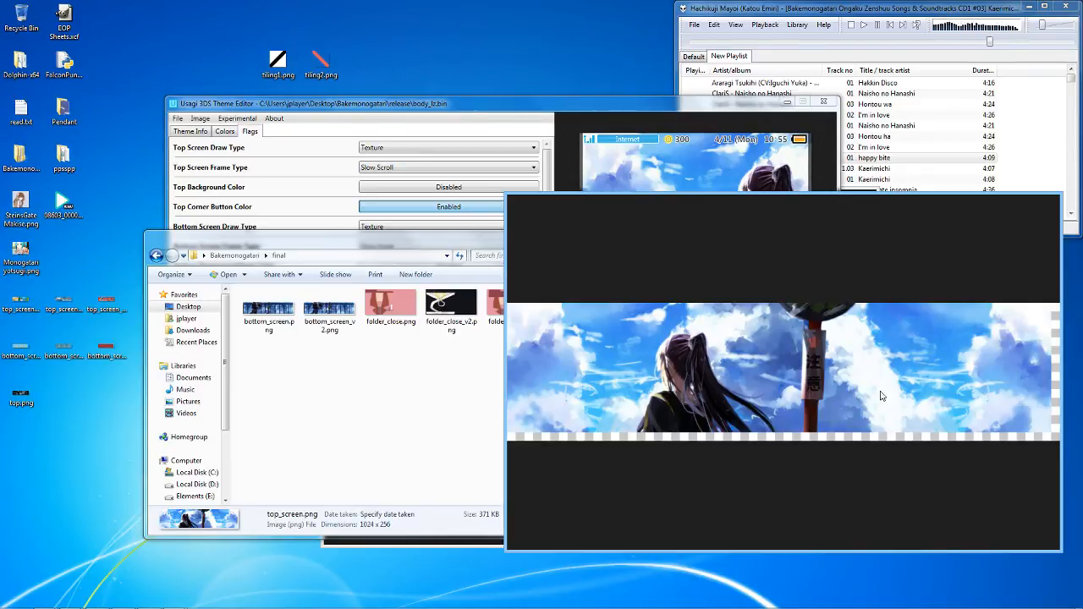
{"action": "mouse_move", "coordinate": [1046, 202]}
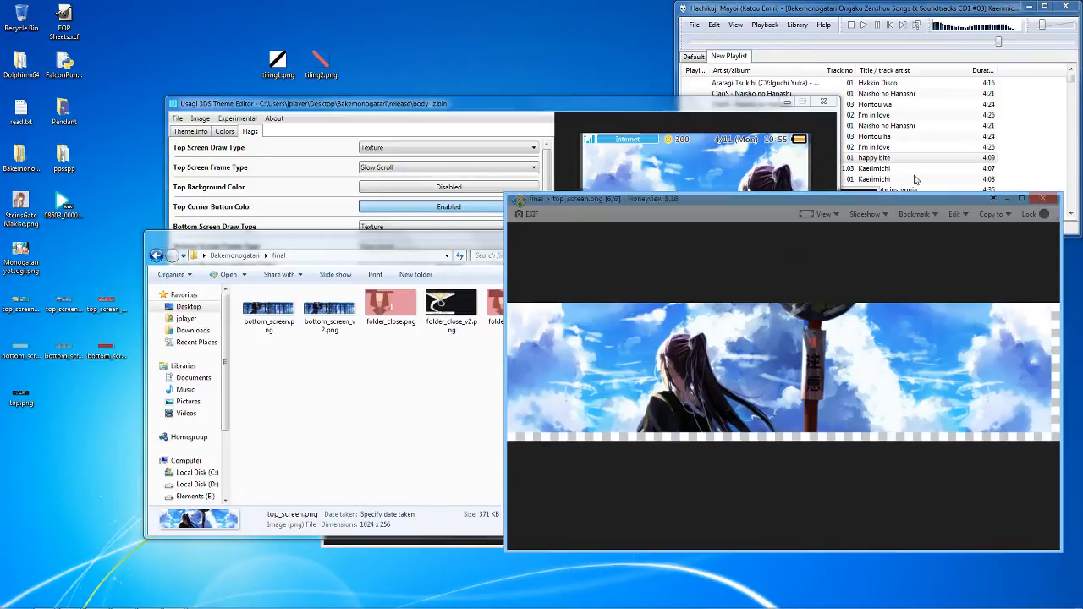
{"action": "left_click", "coordinate": [1043, 199]}
{"action": "left_click", "coordinate": [695, 231]}
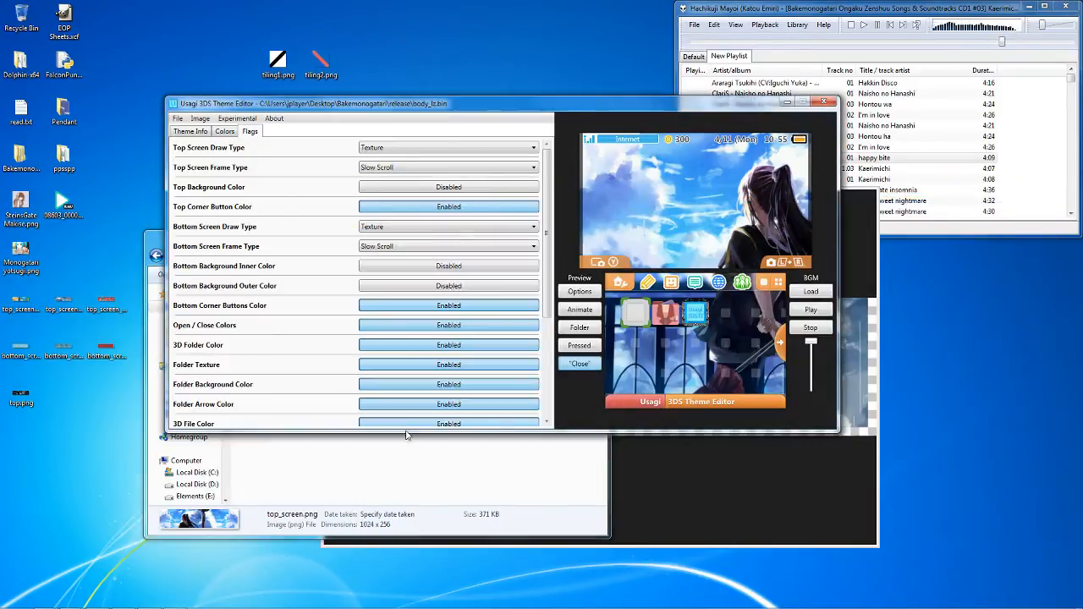
- Minimize the Bakemonogatari folder window and close the top_screen_v3.png image
{"action": "left_click", "coordinate": [440, 459]}
{"action": "left_click", "coordinate": [558, 237]}
{"action": "left_click", "coordinate": [701, 460]}
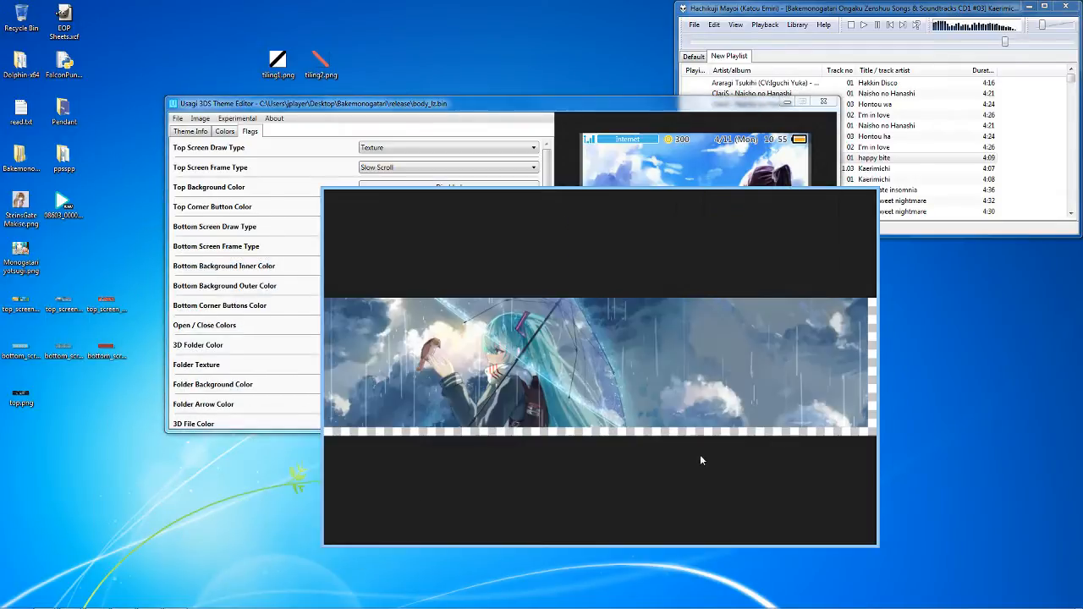
{"action": "mouse_move", "coordinate": [861, 207]}
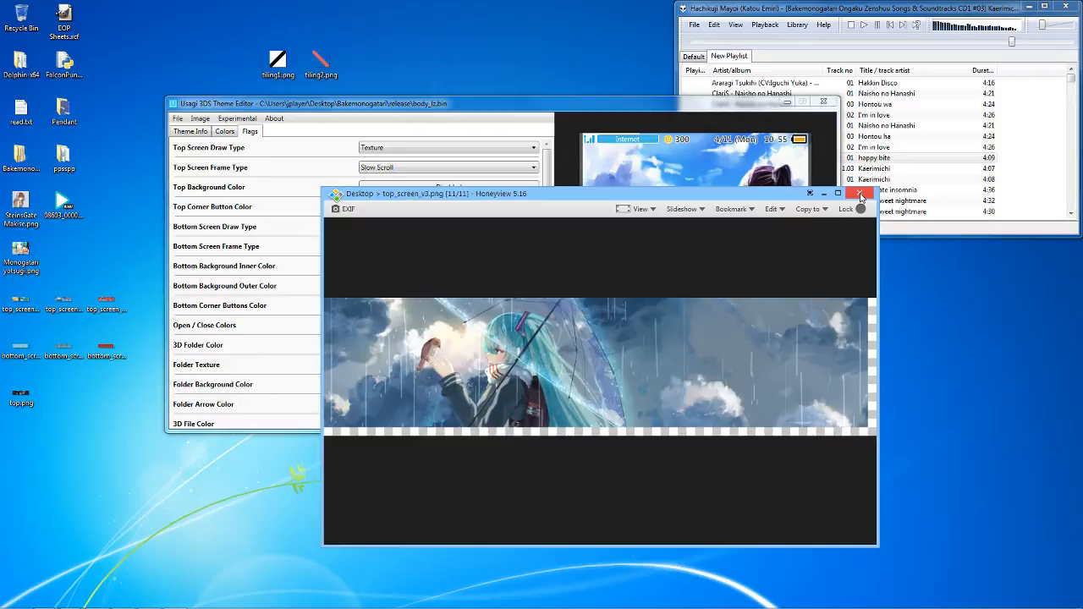
{"action": "left_click", "coordinate": [860, 194]}
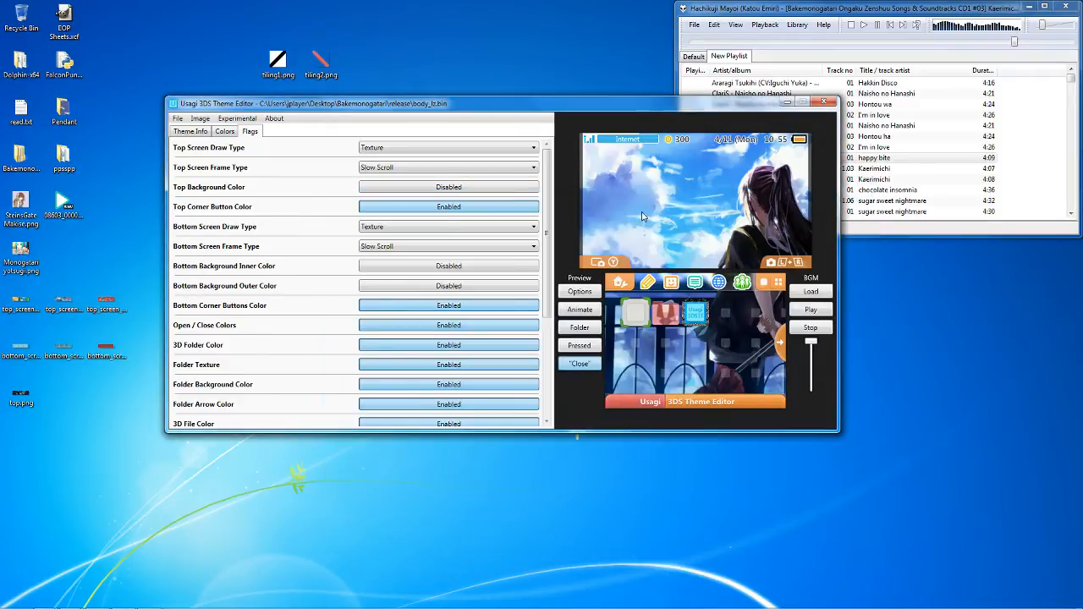
- Examine top_screen_2.png from the desktop, close it and open the desktop's top_screen.png
{"action": "left_click", "coordinate": [66, 305]}
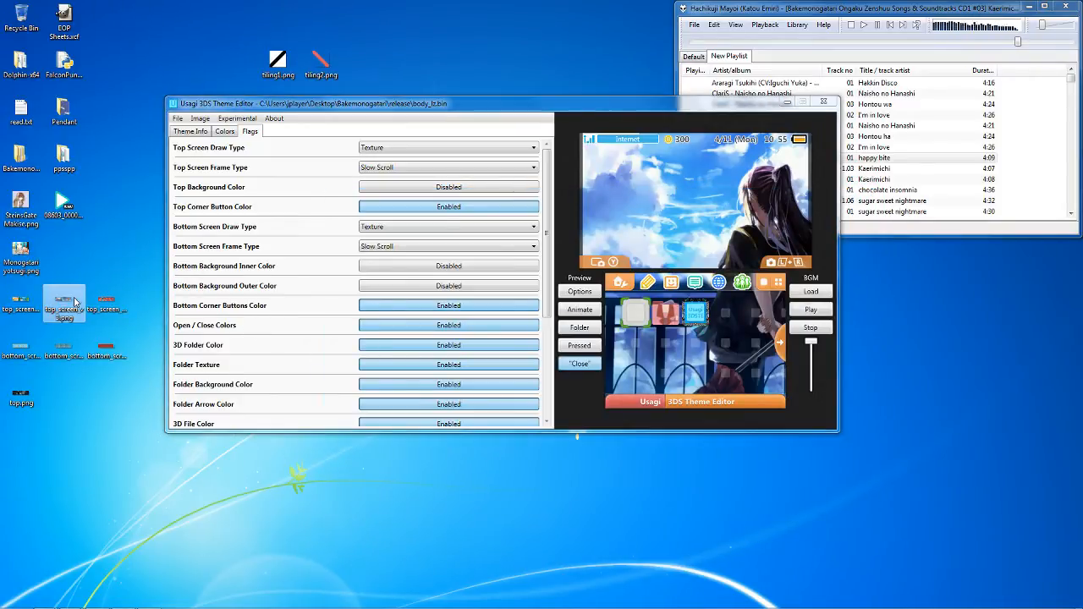
{"action": "left_click", "coordinate": [113, 304]}
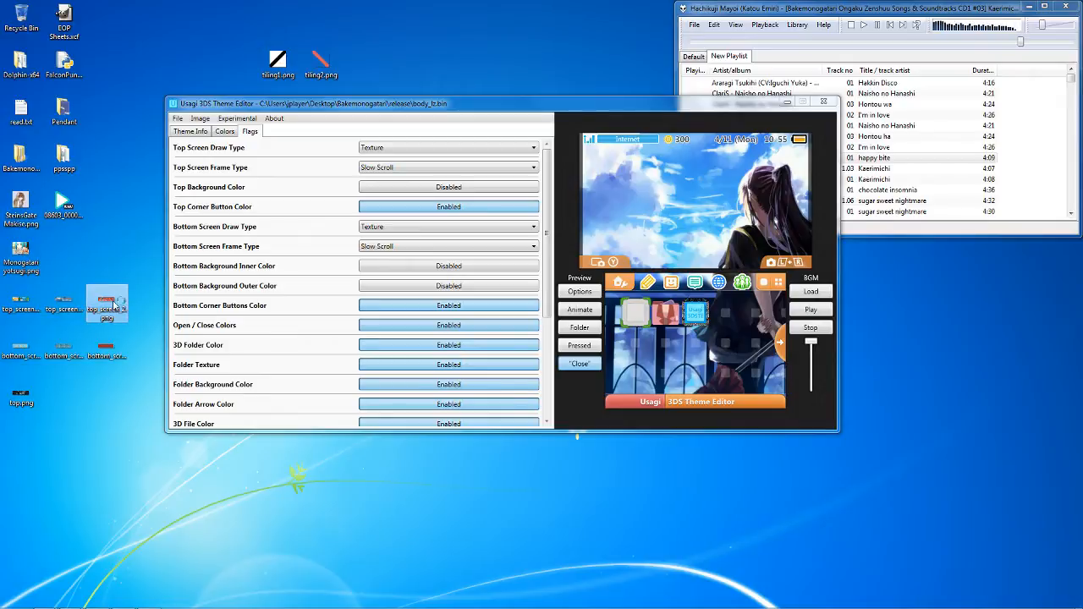
{"action": "double_click", "coordinate": [113, 304]}
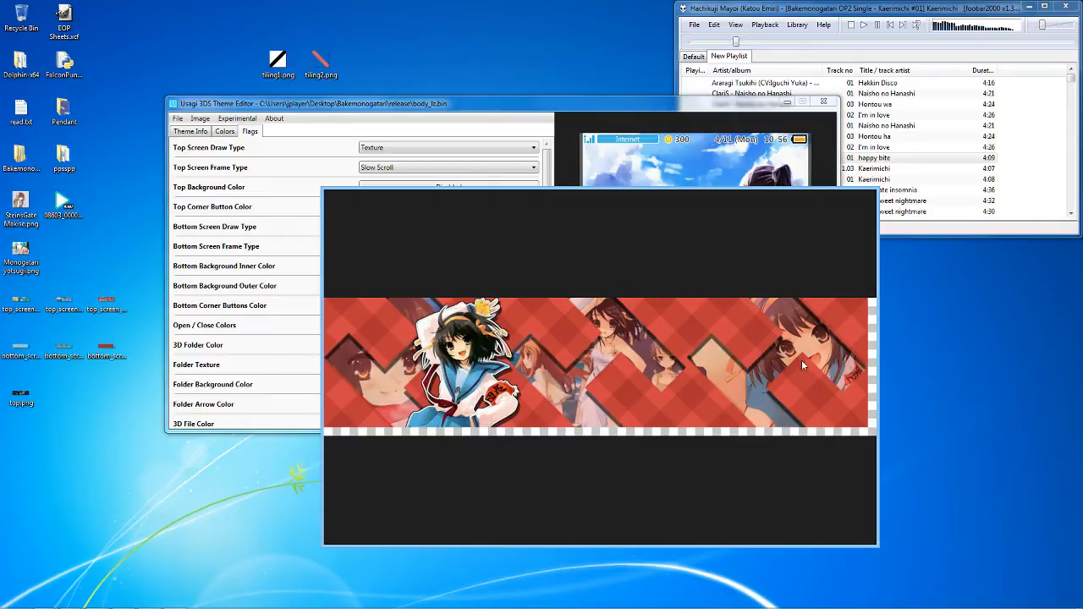
{"action": "mouse_move", "coordinate": [853, 197]}
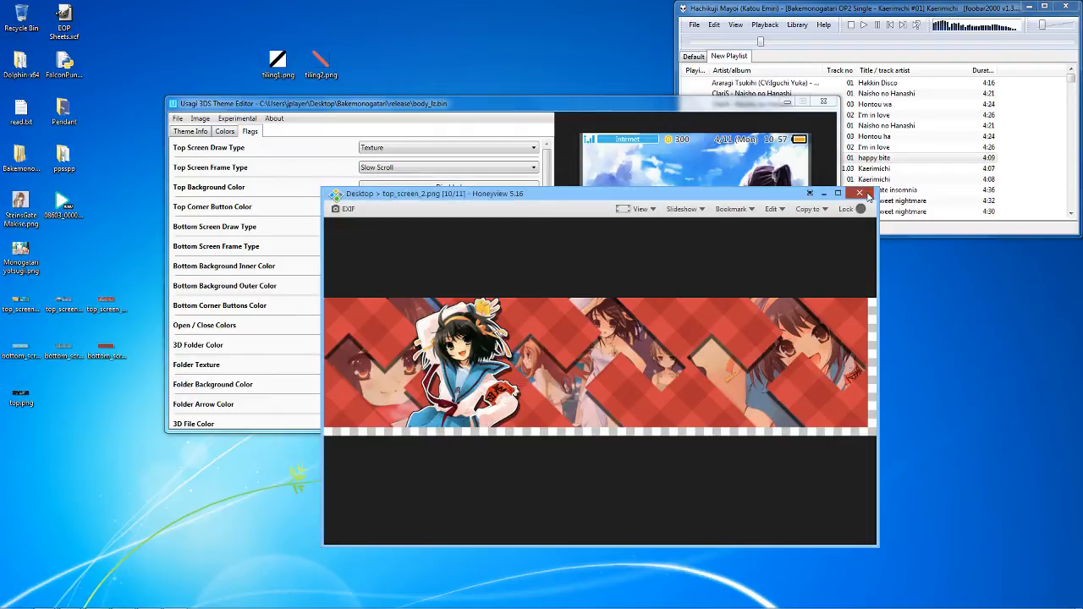
{"action": "left_click", "coordinate": [863, 193]}
{"action": "left_click", "coordinate": [31, 310]}
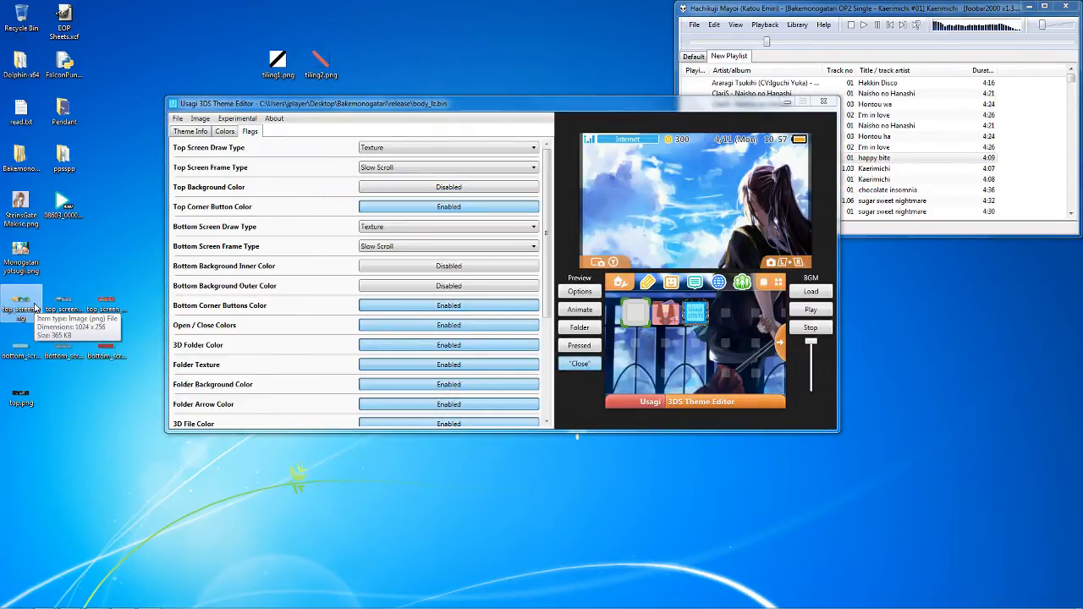
{"action": "double_click", "coordinate": [35, 308]}
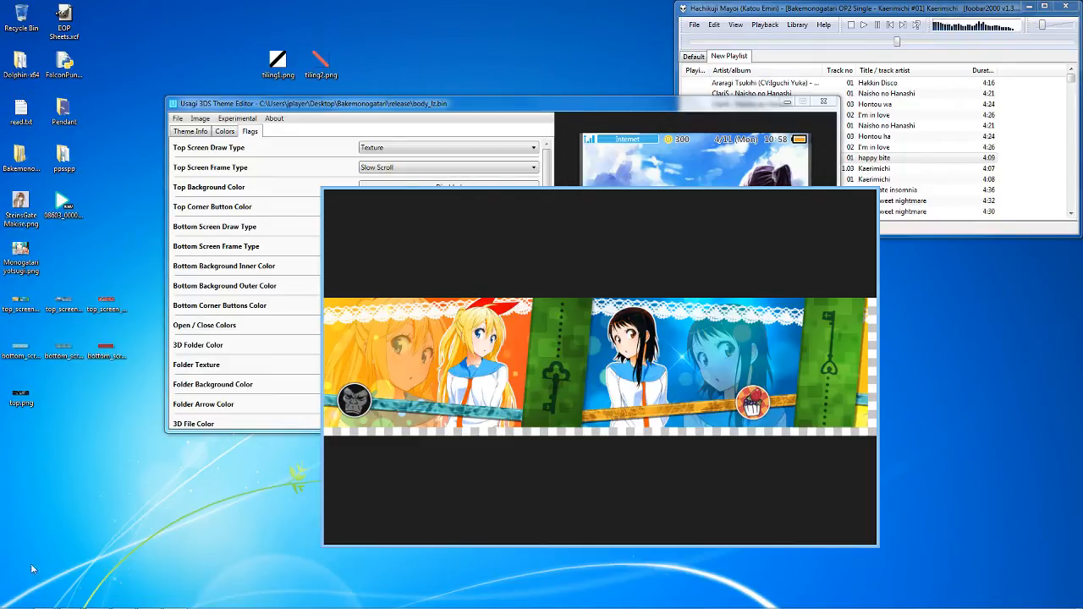
- Switch to Chrome, open a separate new browser window and minimize the existing one
{"action": "mouse_move", "coordinate": [44, 601]}
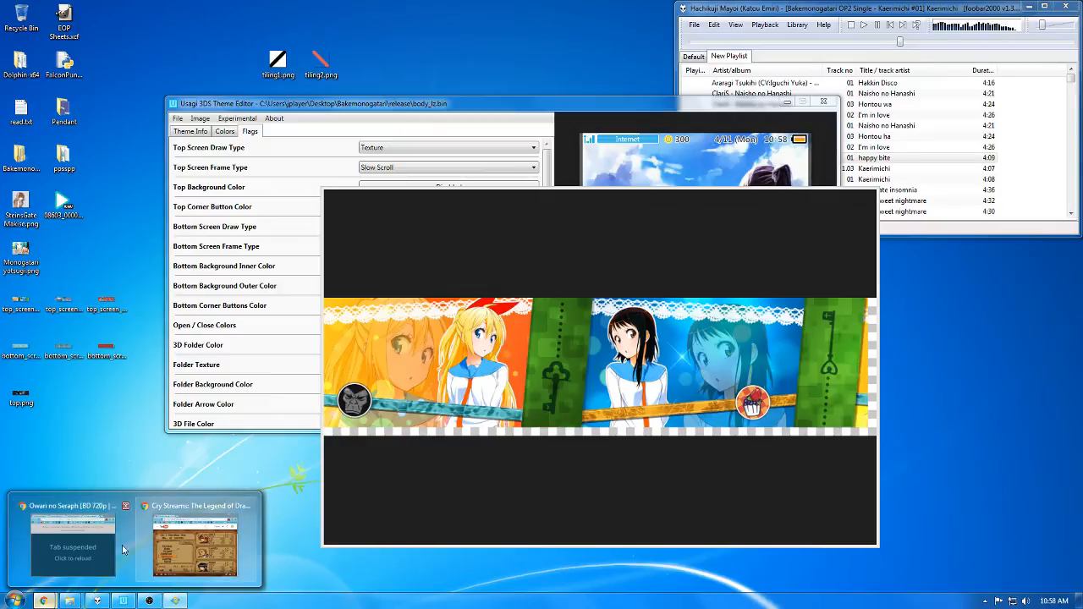
{"action": "left_click", "coordinate": [122, 545]}
{"action": "left_click", "coordinate": [380, 17]}
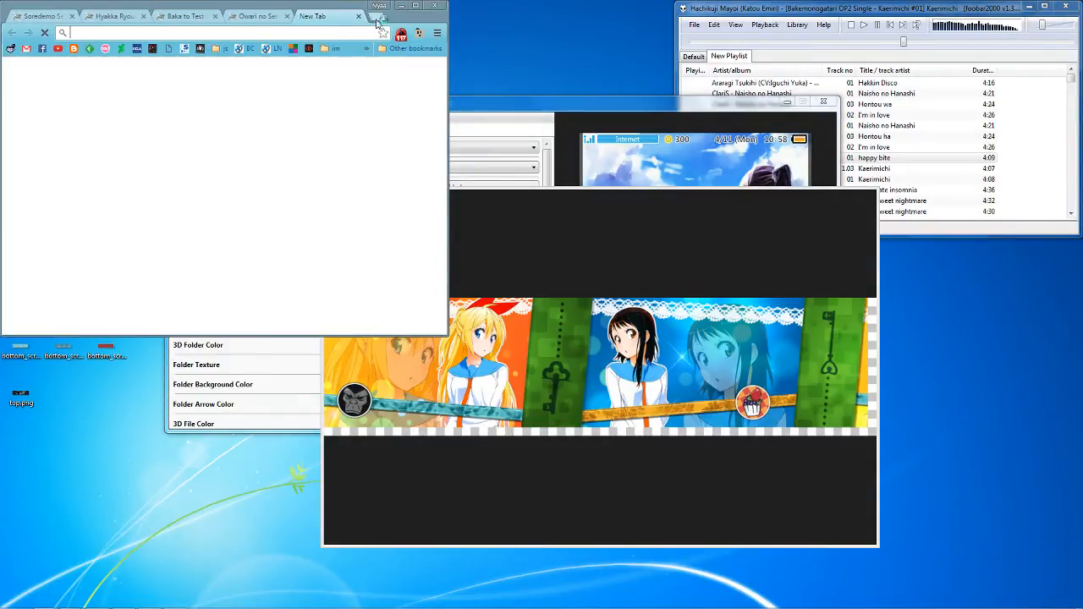
{"action": "left_click", "coordinate": [357, 17]}
{"action": "key", "text": "ctrl+n"}
{"action": "left_click", "coordinate": [401, 6]}
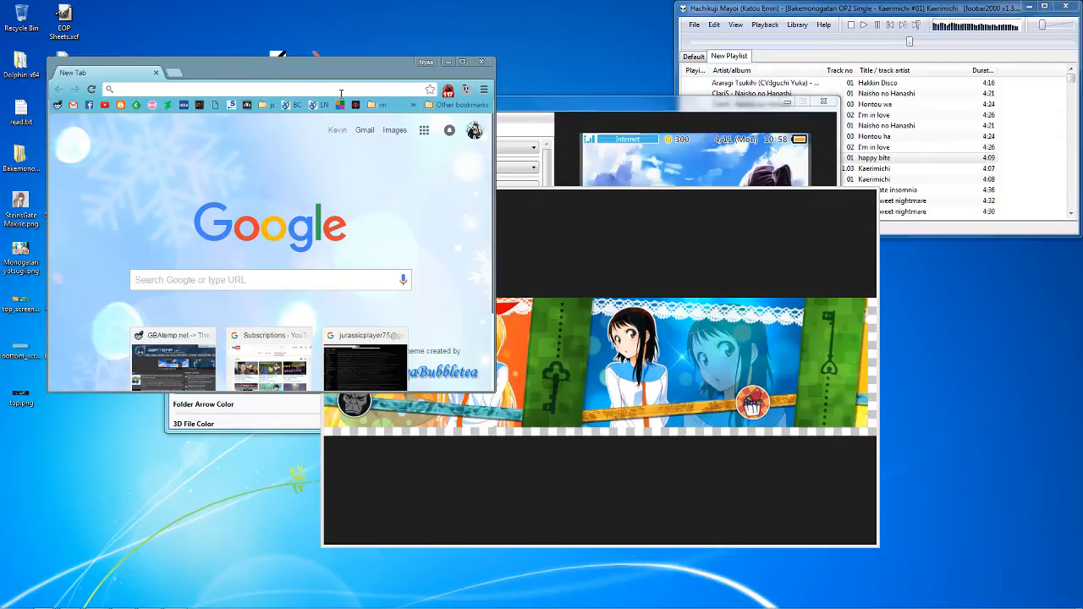
- Search the web for "color wheel" in the new browser window
{"action": "type", "text": "g"}
{"action": "key", "text": "BackSpace"}
{"action": "key", "text": "BackSpace"}
{"action": "type", "text": "color wheel"}
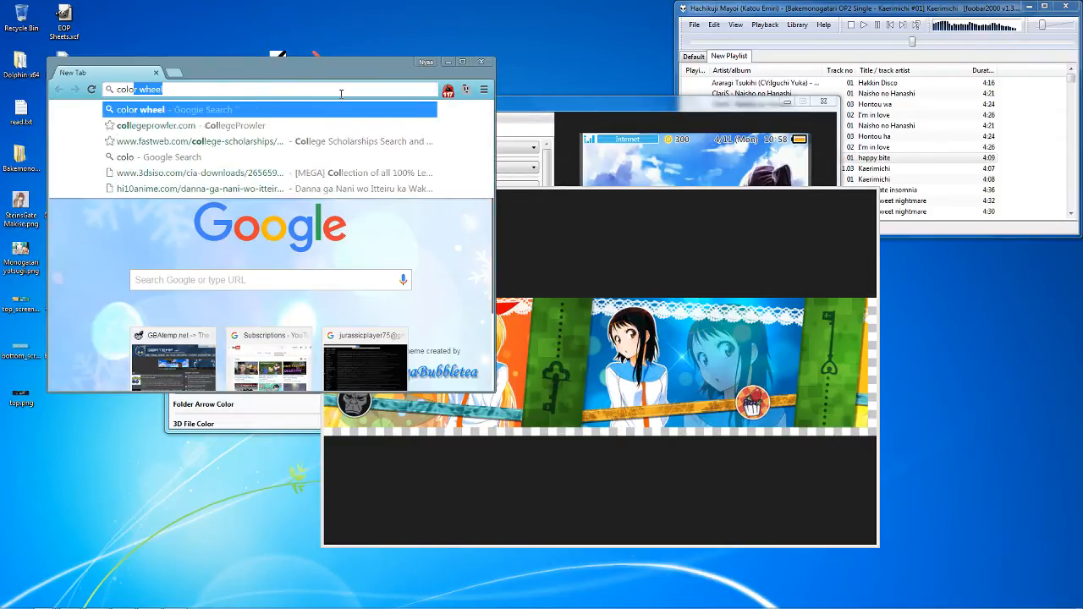
{"action": "key", "text": "Return"}
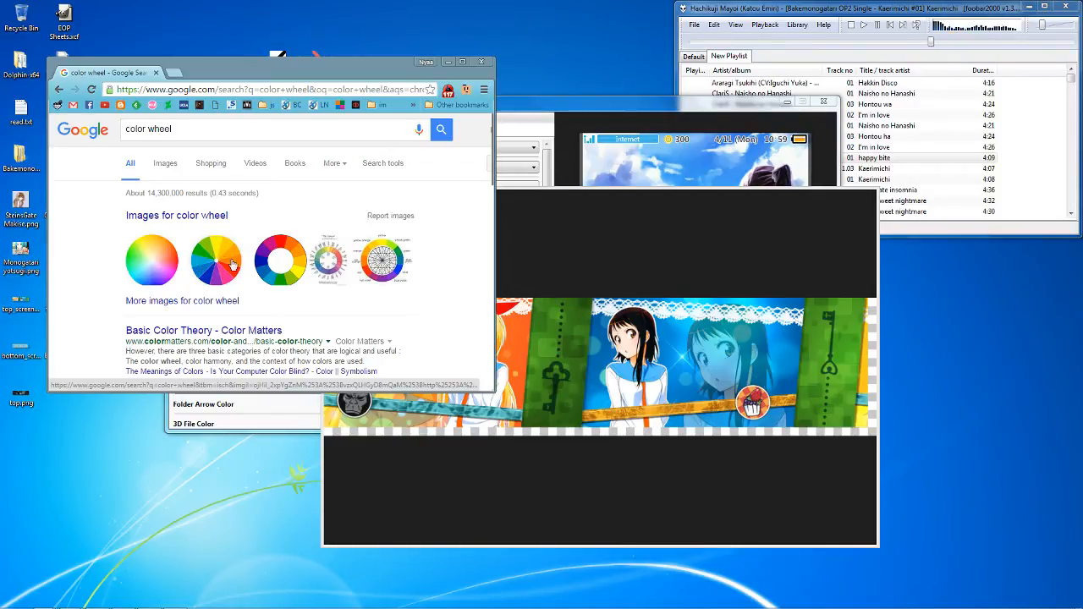
- Bring the top_screen.png image forward for comparison, return to the search results and open the Basic Color Theory page from Color Matters
{"action": "left_click", "coordinate": [528, 292]}
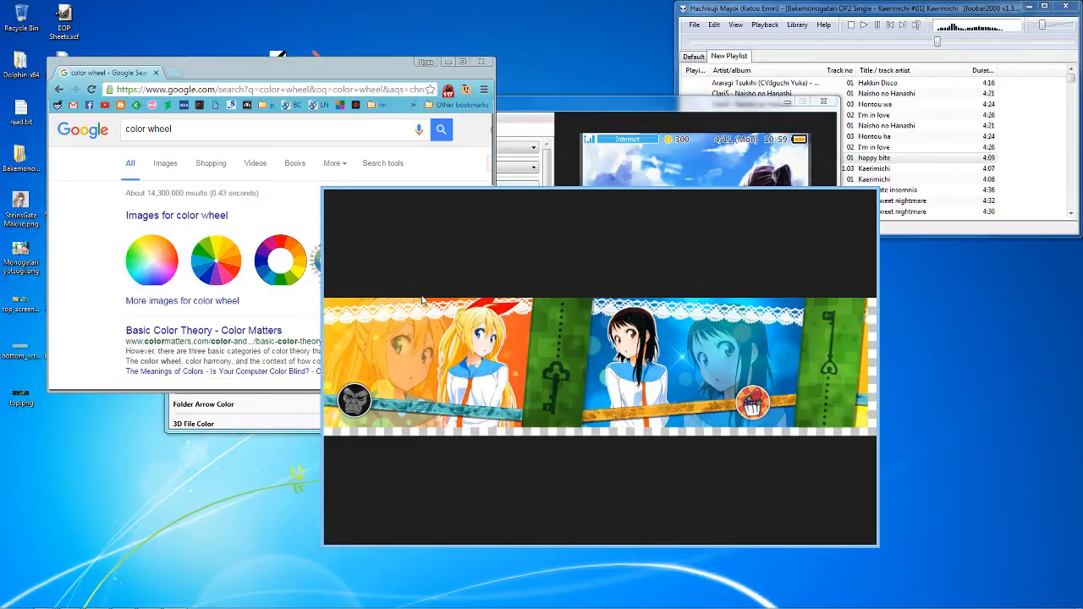
{"action": "left_click", "coordinate": [271, 196]}
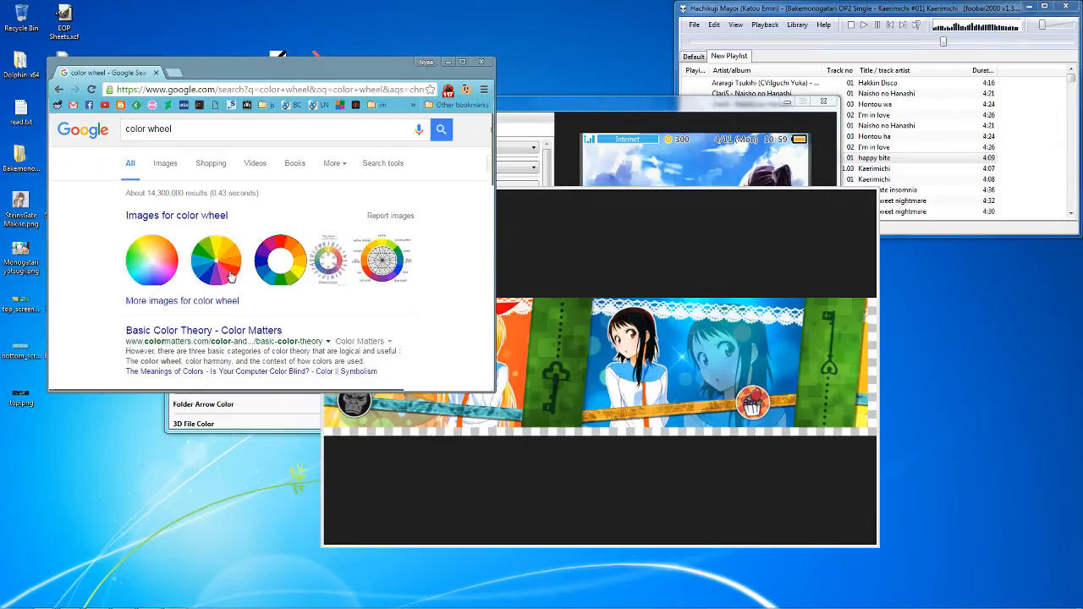
{"action": "scroll", "coordinate": [231, 281], "scroll_direction": "down", "scroll_amount": 1}
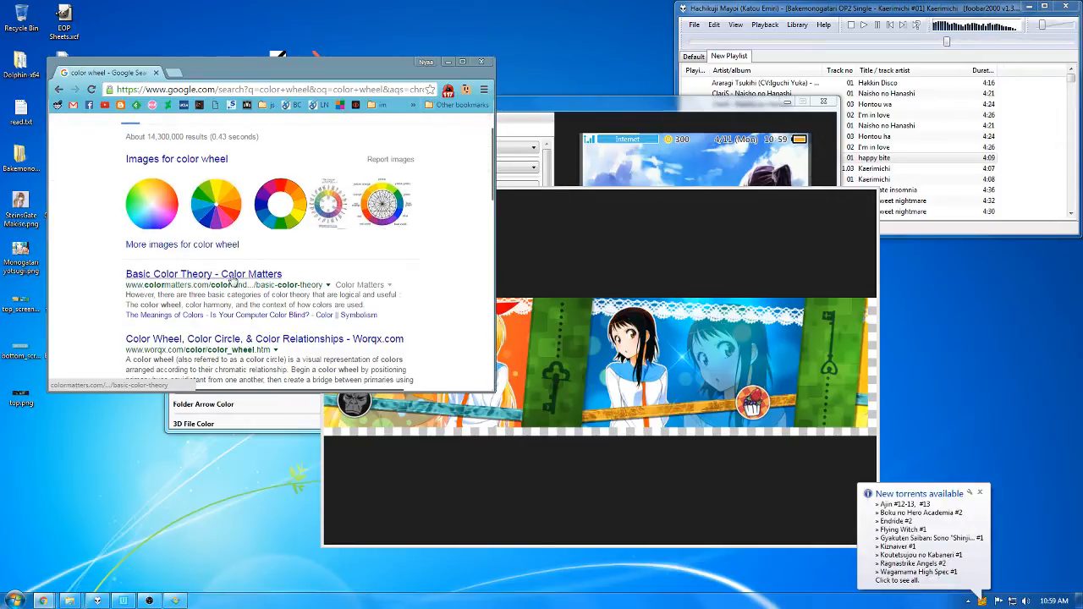
{"action": "left_click", "coordinate": [234, 280]}
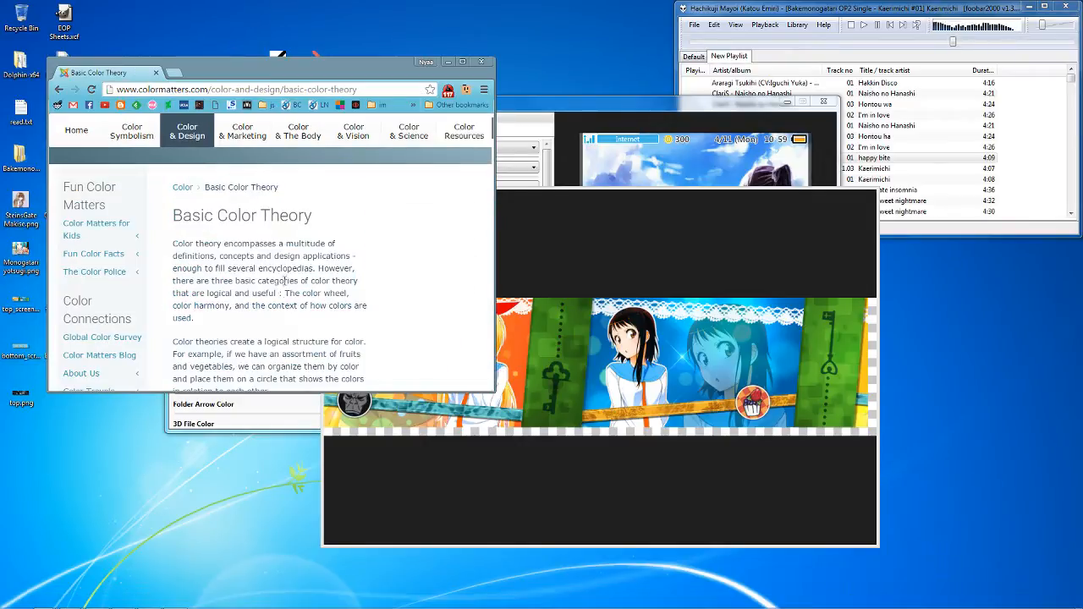
- Examine the color harmony formulas on the Basic Color Theory page and close the page
{"action": "scroll", "coordinate": [182, 281], "scroll_direction": "down", "scroll_amount": 5}
{"action": "scroll", "coordinate": [181, 281], "scroll_direction": "down", "scroll_amount": 15}
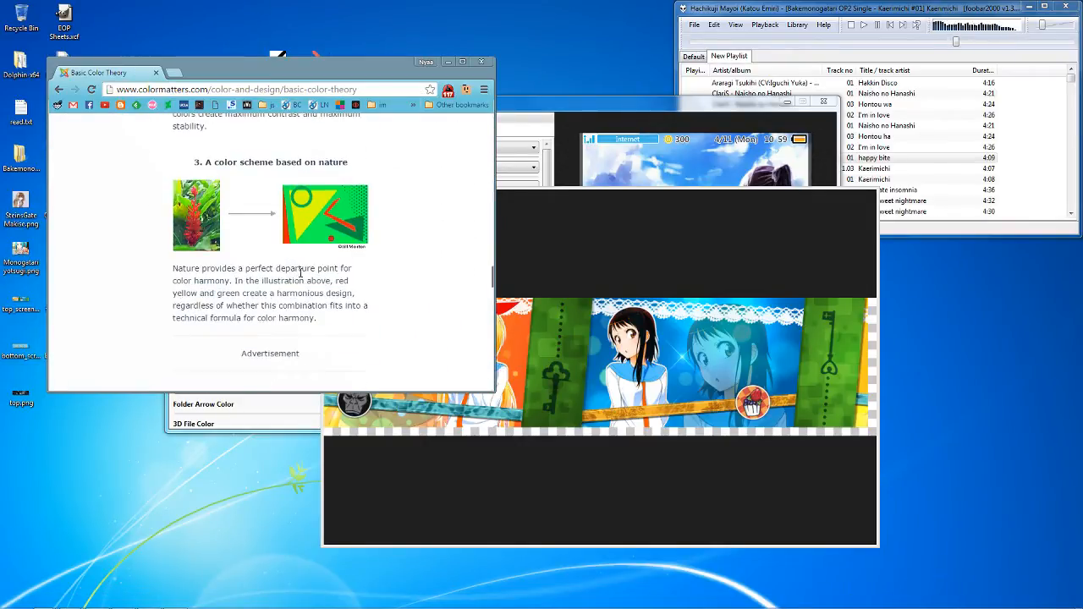
{"action": "scroll", "coordinate": [343, 249], "scroll_direction": "down", "scroll_amount": 10}
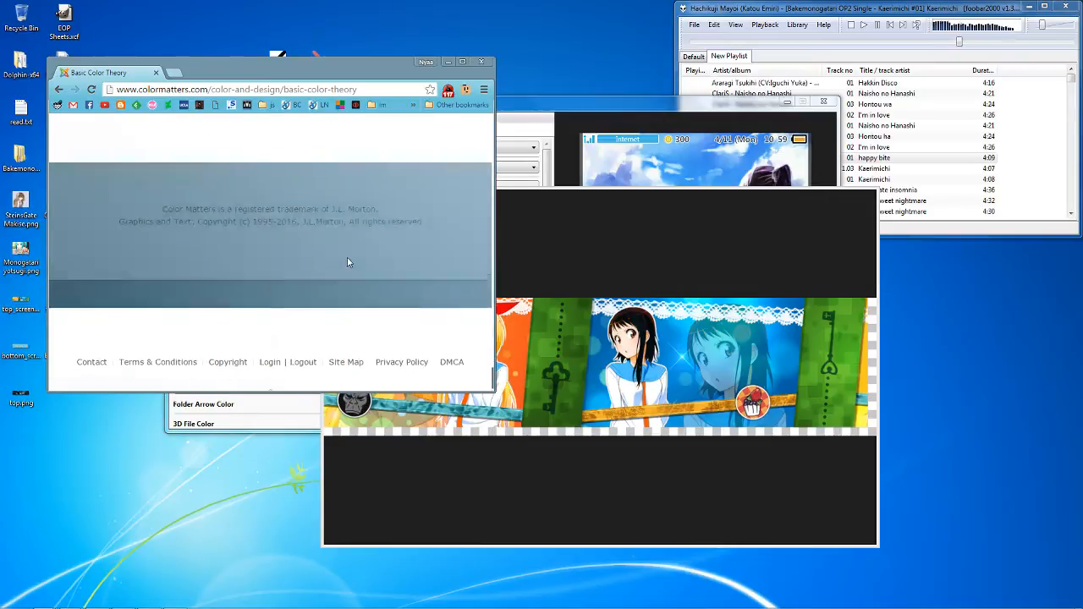
{"action": "scroll", "coordinate": [345, 262], "scroll_direction": "up", "scroll_amount": 5}
{"action": "scroll", "coordinate": [347, 263], "scroll_direction": "up", "scroll_amount": 7}
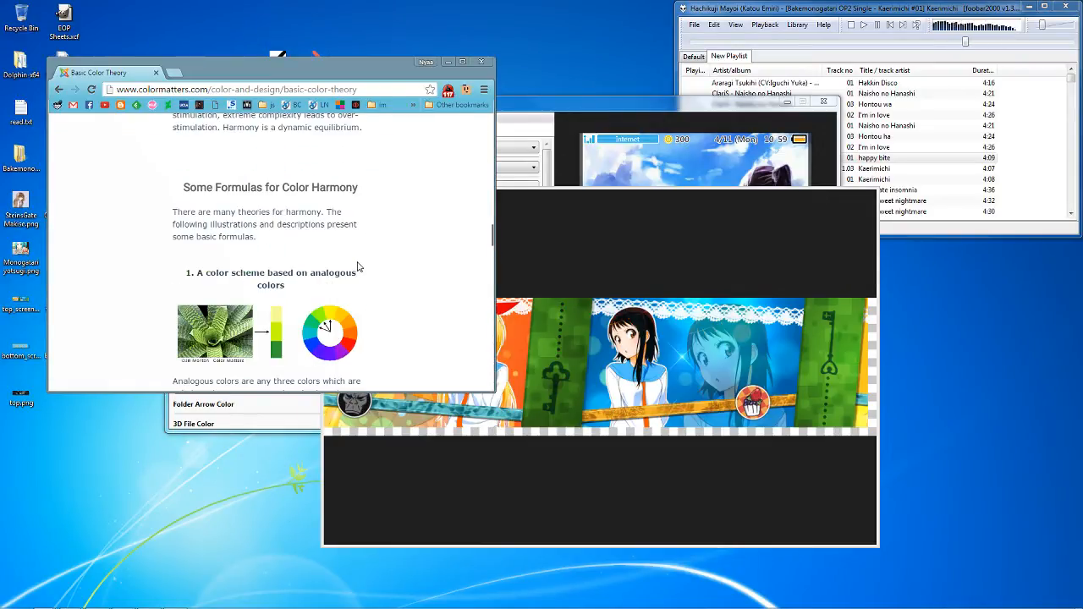
{"action": "scroll", "coordinate": [357, 267], "scroll_direction": "up", "scroll_amount": 2}
{"action": "scroll", "coordinate": [357, 267], "scroll_direction": "down", "scroll_amount": 9}
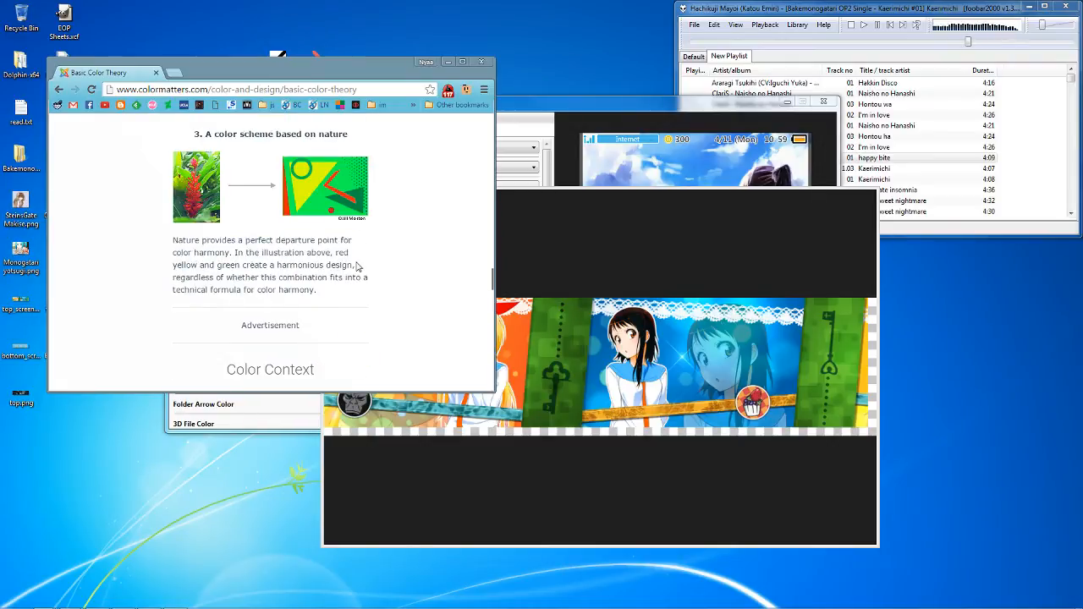
{"action": "scroll", "coordinate": [357, 267], "scroll_direction": "up", "scroll_amount": 4}
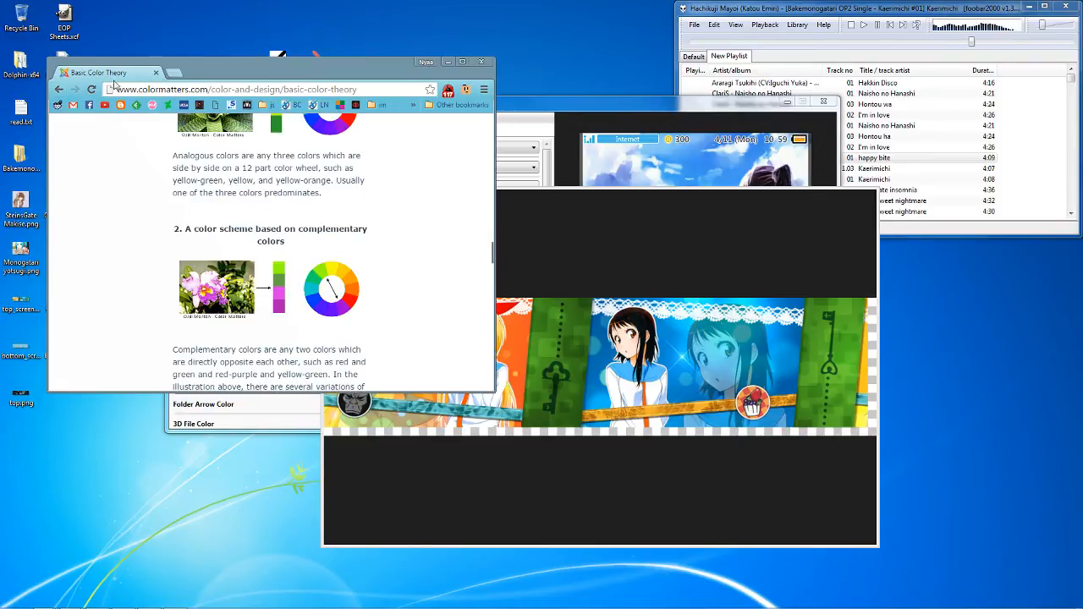
{"action": "left_click", "coordinate": [155, 72]}
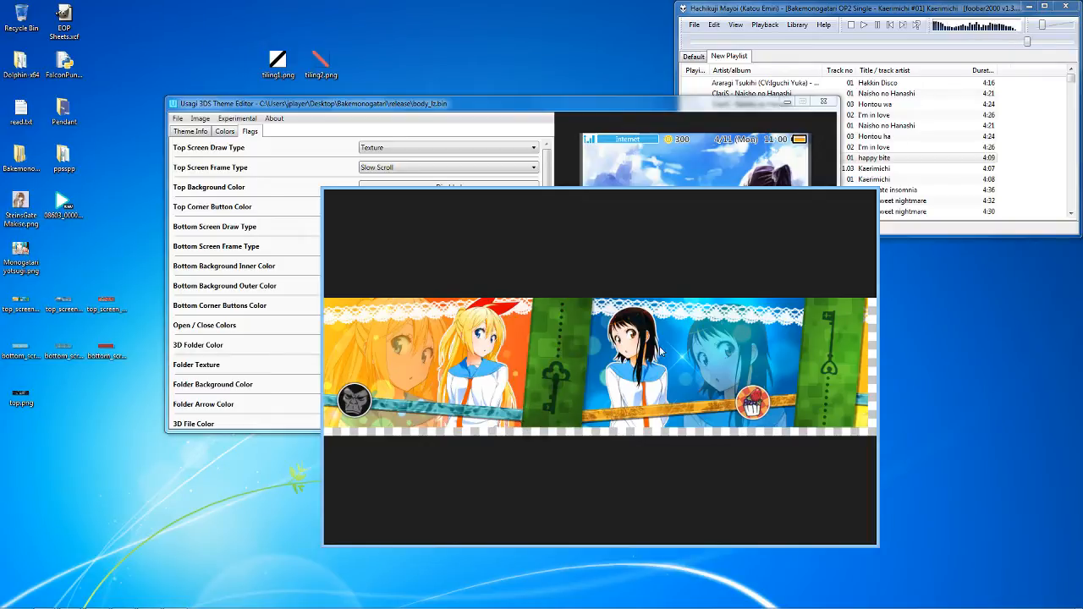
- Close top_screen.png, open the desktop's top.png to view its panel layout and close it again
{"action": "mouse_move", "coordinate": [862, 207]}
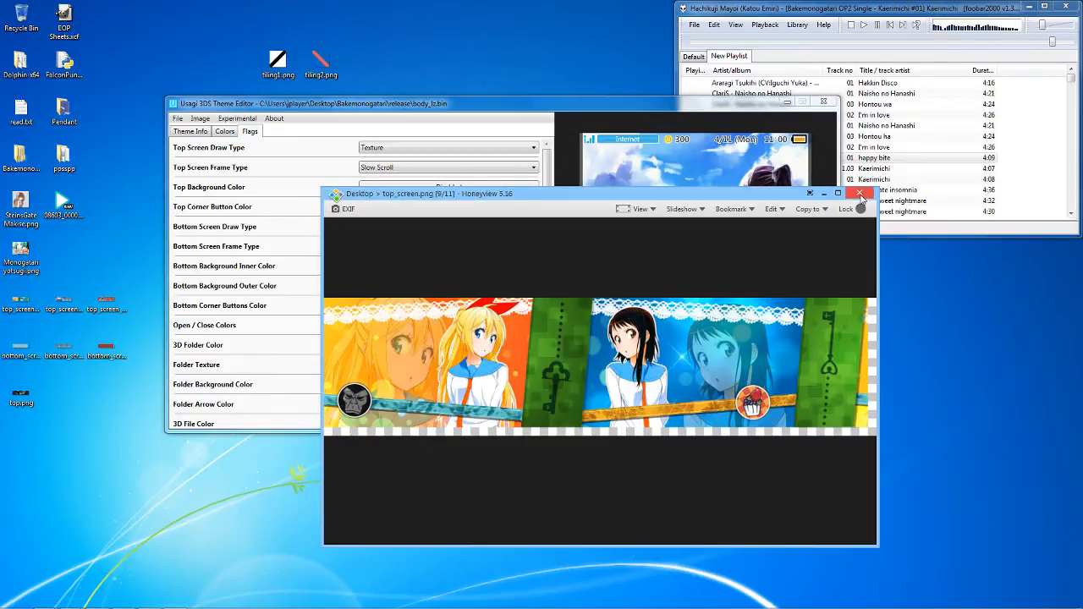
{"action": "left_click", "coordinate": [860, 196]}
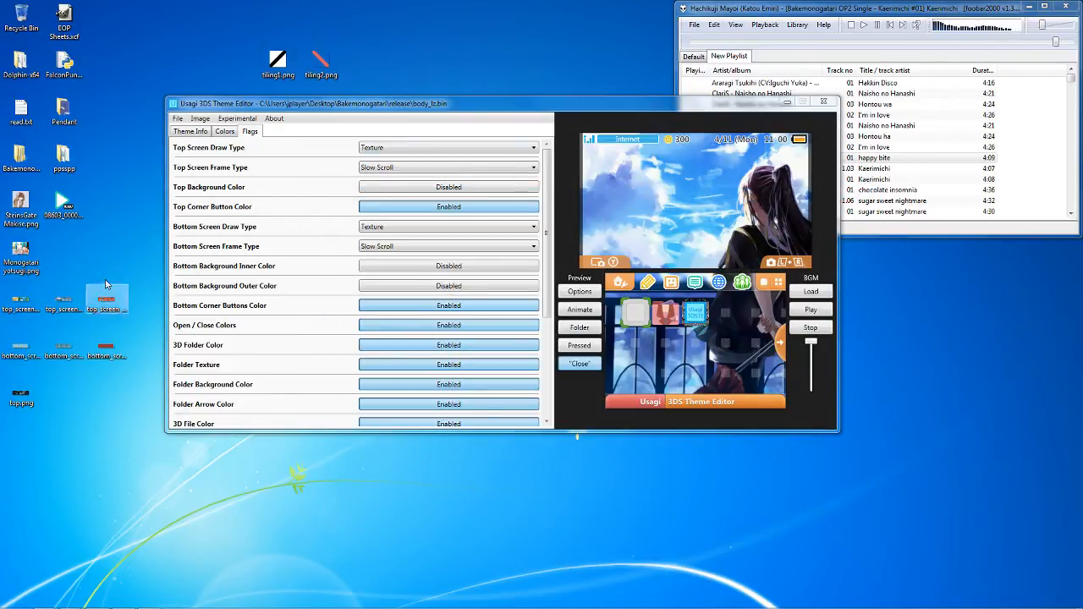
{"action": "left_click", "coordinate": [29, 396]}
{"action": "double_click", "coordinate": [29, 396]}
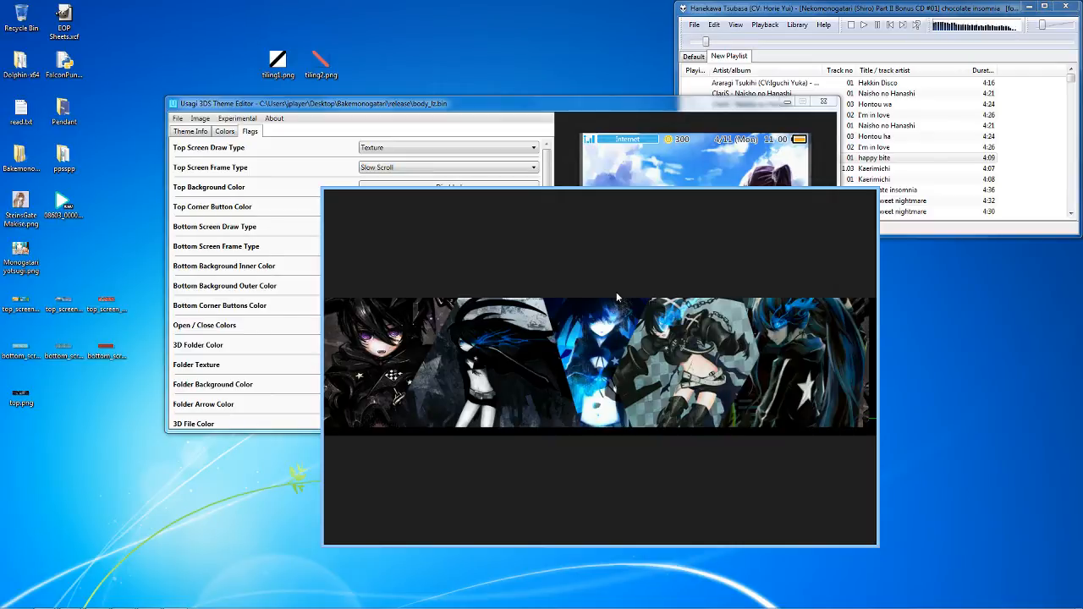
{"action": "mouse_move", "coordinate": [855, 223]}
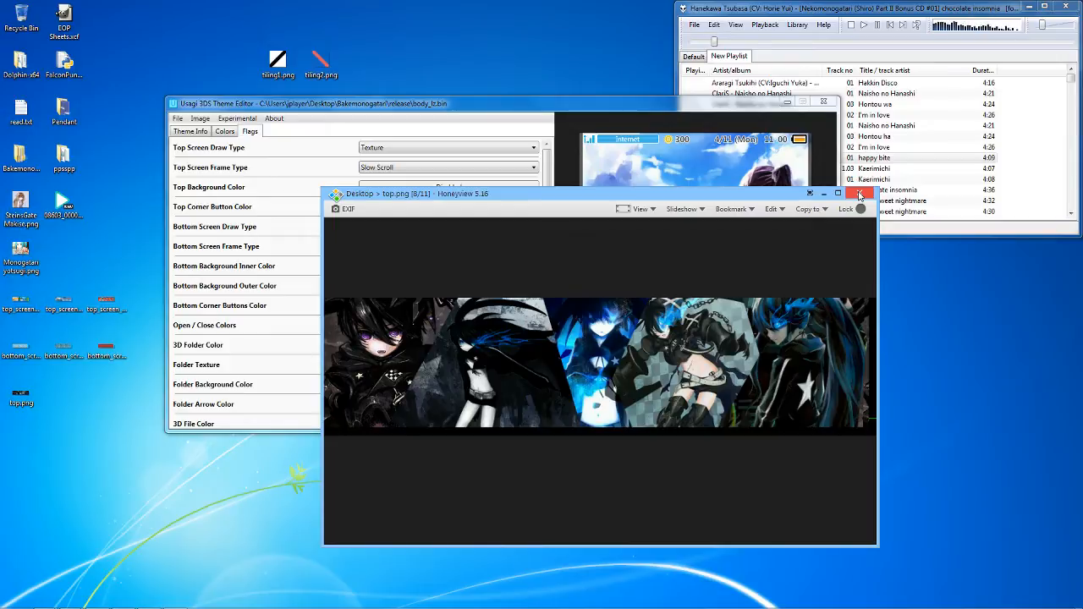
{"action": "left_click", "coordinate": [860, 195]}
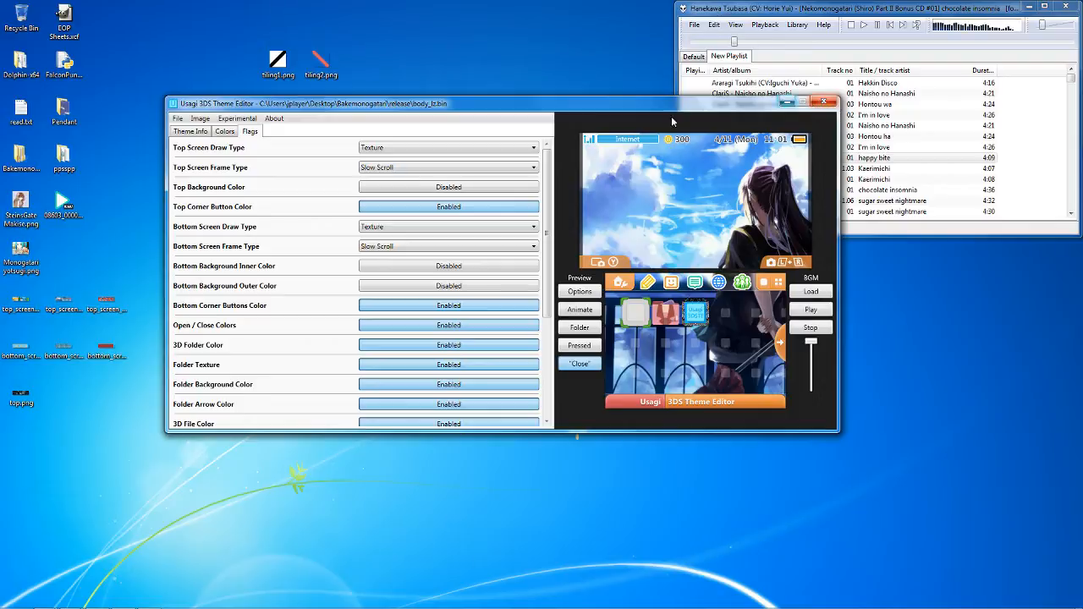
- Minimize the theme editor, view top_screen_v3.png from the desktop and close it
{"action": "left_click", "coordinate": [787, 103]}
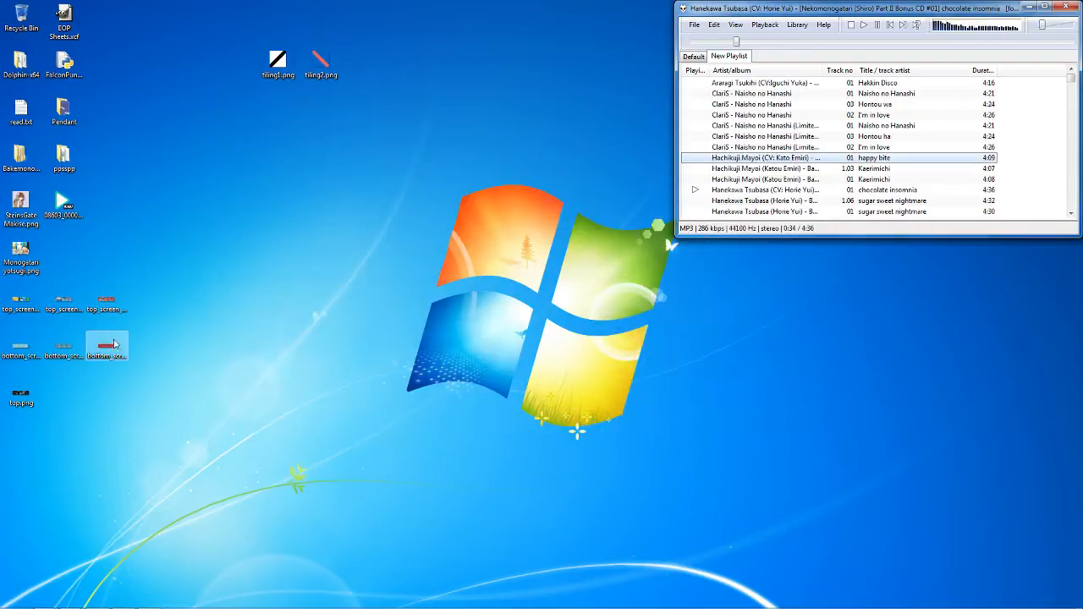
{"action": "double_click", "coordinate": [64, 302]}
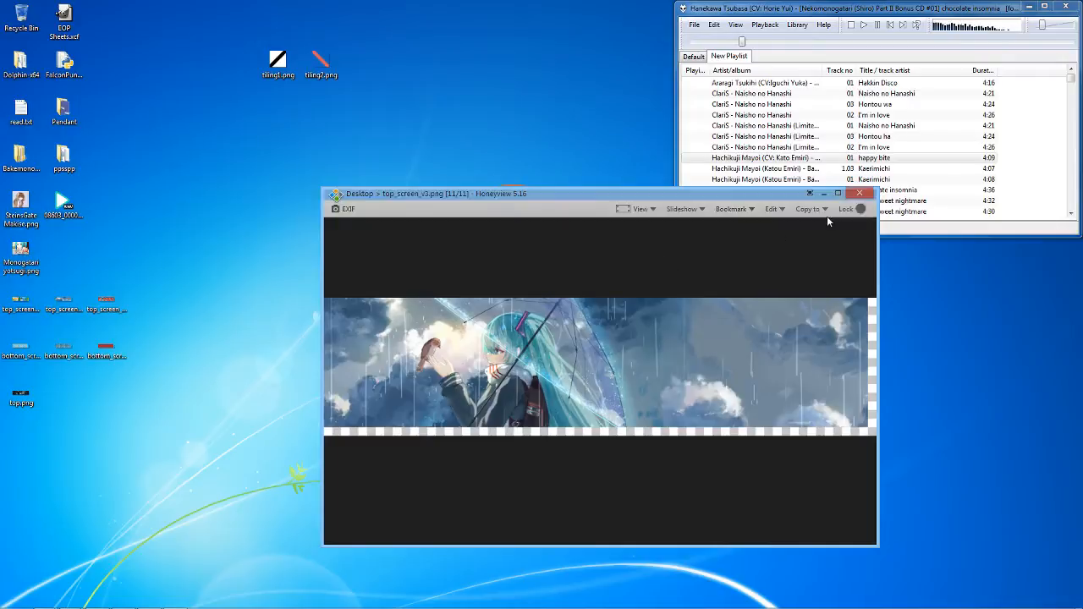
{"action": "left_click", "coordinate": [858, 194]}
- Restore the Bakemonogatari folder window, browse its subfolders and open the Background process image in GIMP
{"action": "mouse_move", "coordinate": [44, 606]}
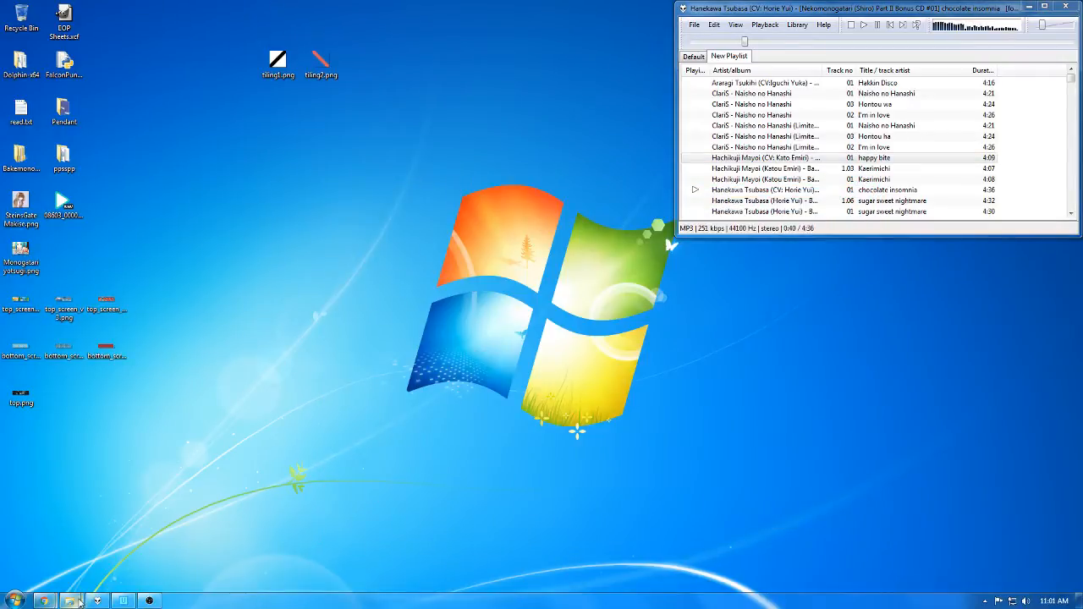
{"action": "mouse_move", "coordinate": [80, 599]}
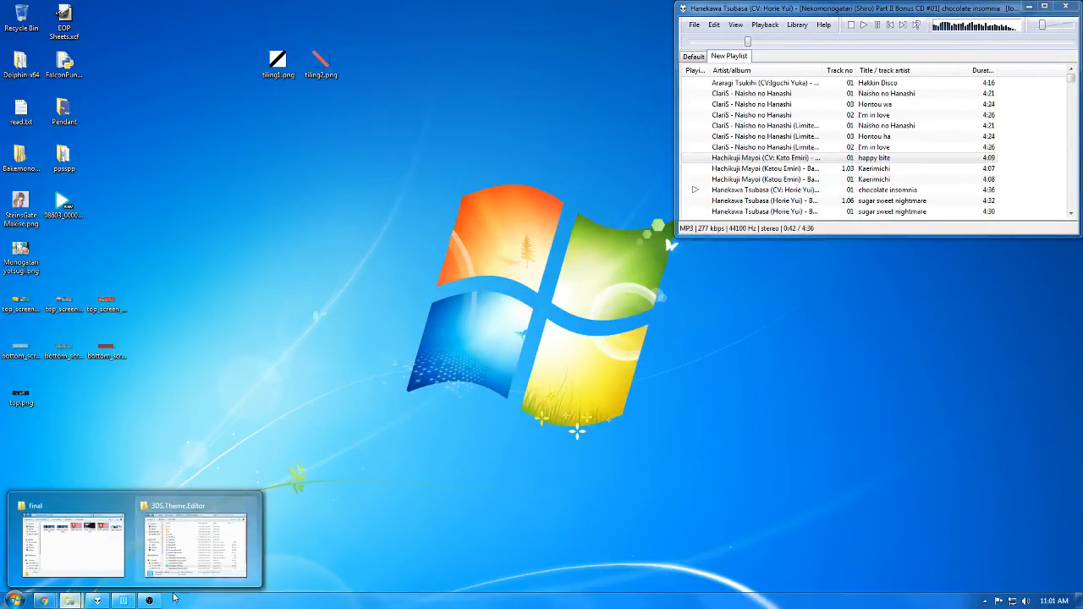
{"action": "left_click", "coordinate": [75, 553]}
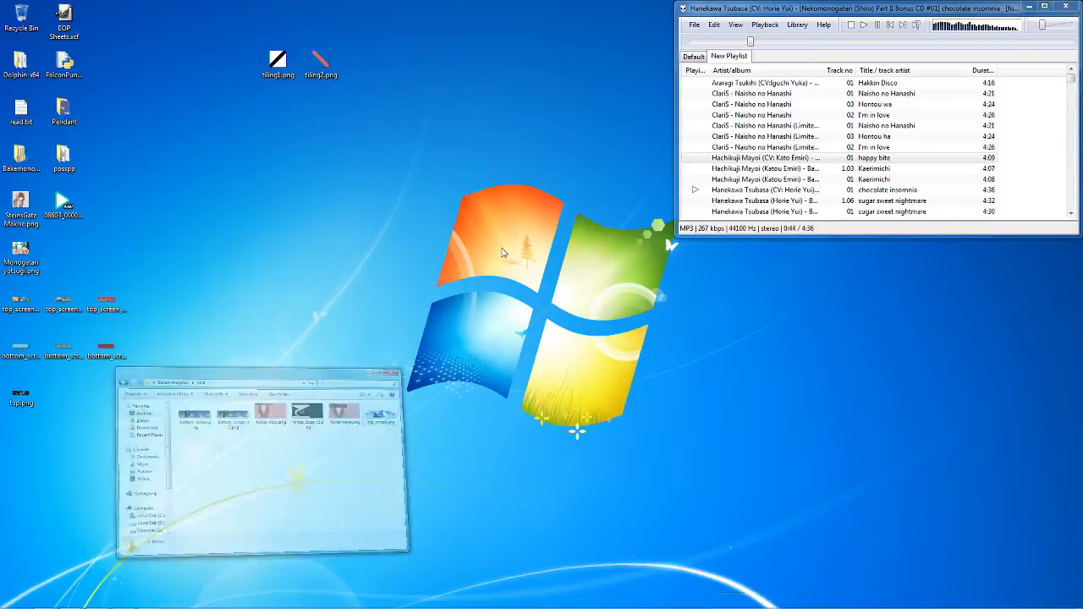
{"action": "left_click", "coordinate": [235, 255]}
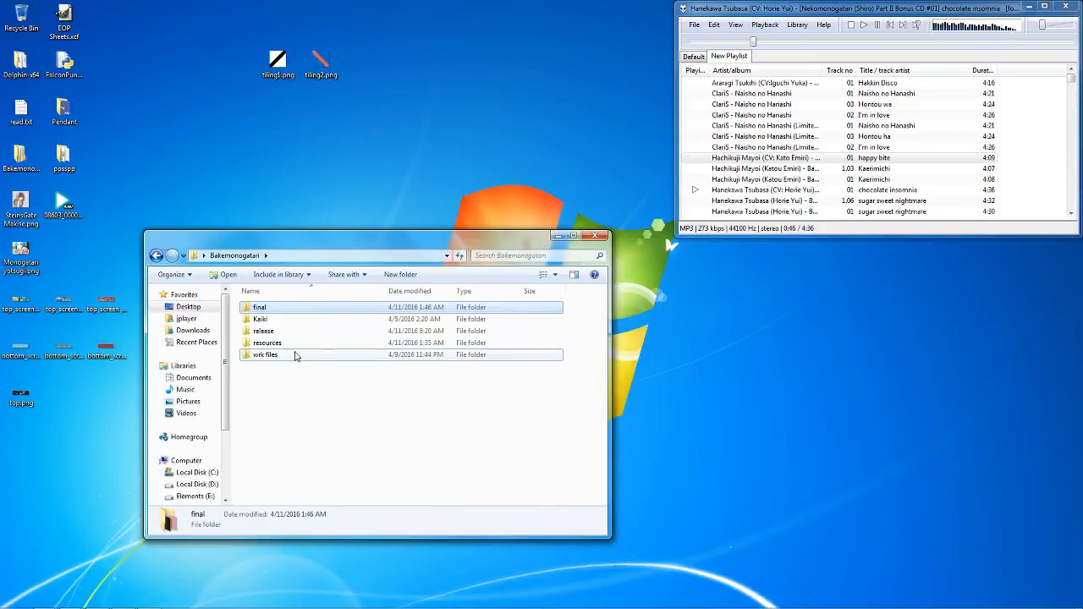
{"action": "double_click", "coordinate": [267, 344]}
{"action": "left_click", "coordinate": [235, 254]}
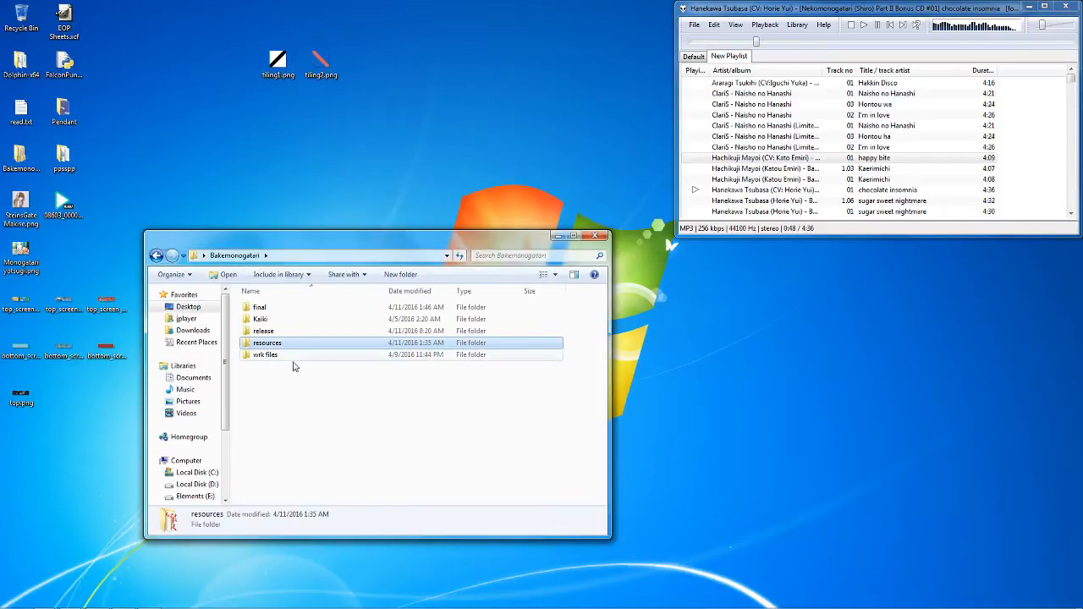
{"action": "double_click", "coordinate": [263, 343]}
{"action": "double_click", "coordinate": [451, 319]}
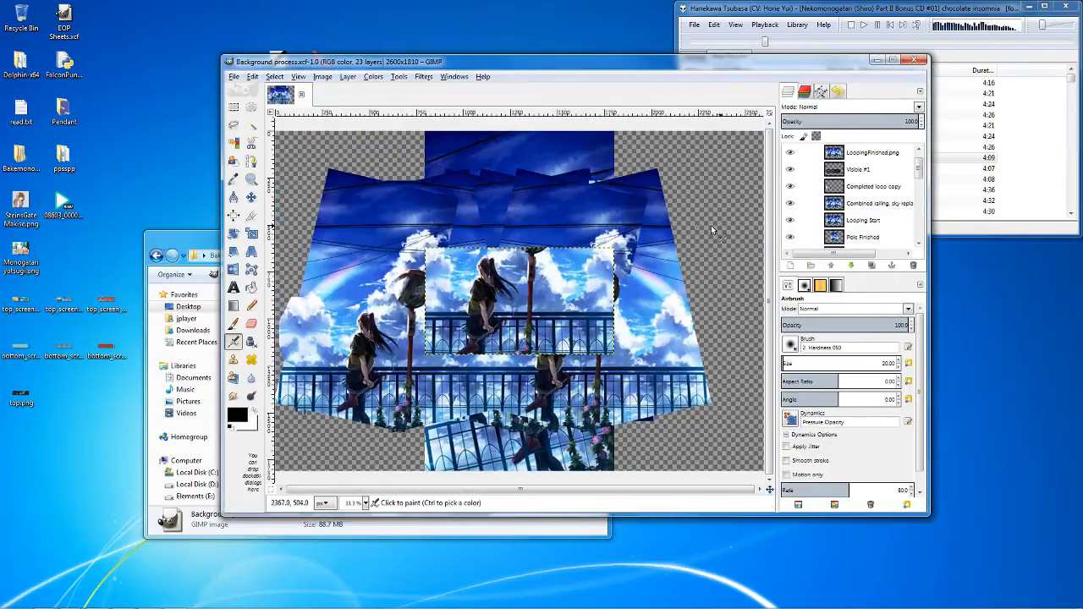
- Hide all layers from LoopingFinished.png down to the resize-and-erase layer directly above Base
{"action": "left_click", "coordinate": [790, 153]}
{"action": "left_click", "coordinate": [791, 169]}
{"action": "left_click", "coordinate": [791, 186]}
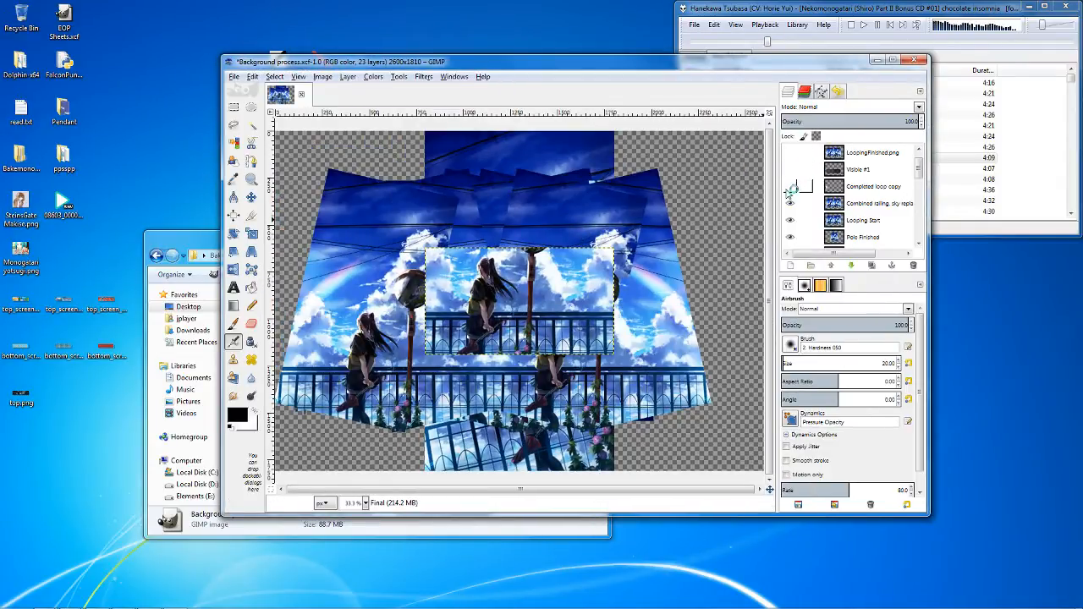
{"action": "left_click", "coordinate": [790, 203]}
{"action": "left_click", "coordinate": [790, 220]}
{"action": "left_click", "coordinate": [790, 236]}
{"action": "scroll", "coordinate": [790, 220], "scroll_direction": "down", "scroll_amount": 3}
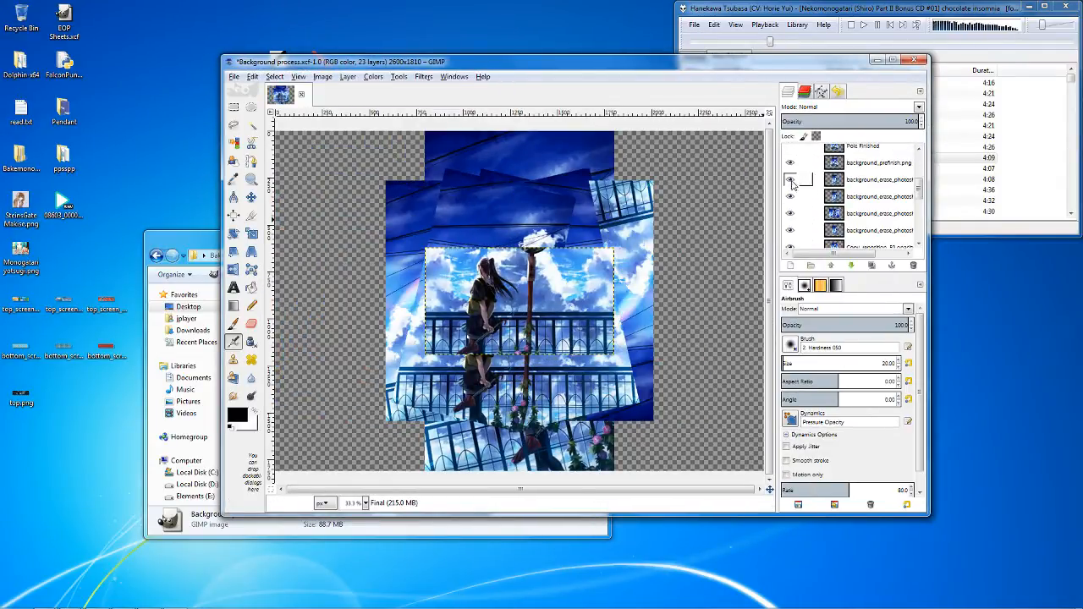
{"action": "left_click", "coordinate": [790, 180]}
{"action": "left_click", "coordinate": [790, 196]}
{"action": "left_click", "coordinate": [790, 213]}
{"action": "left_click", "coordinate": [790, 230]}
{"action": "scroll", "coordinate": [791, 230], "scroll_direction": "down", "scroll_amount": 2}
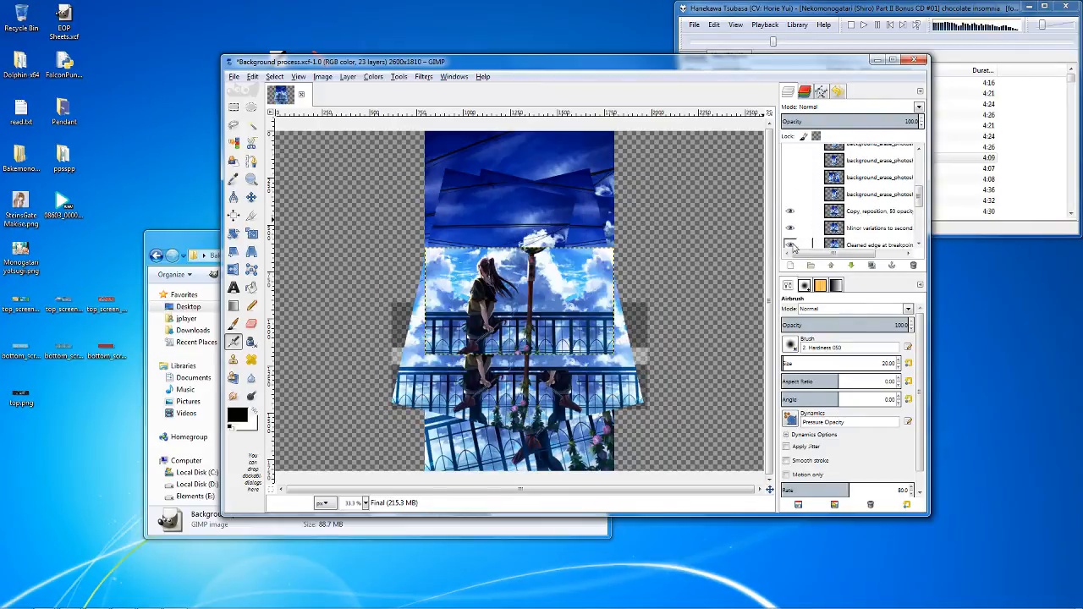
{"action": "left_click", "coordinate": [790, 229]}
{"action": "left_click", "coordinate": [790, 245]}
{"action": "scroll", "coordinate": [791, 235], "scroll_direction": "down", "scroll_amount": 4}
{"action": "left_click", "coordinate": [790, 171]}
{"action": "left_click", "coordinate": [790, 188]}
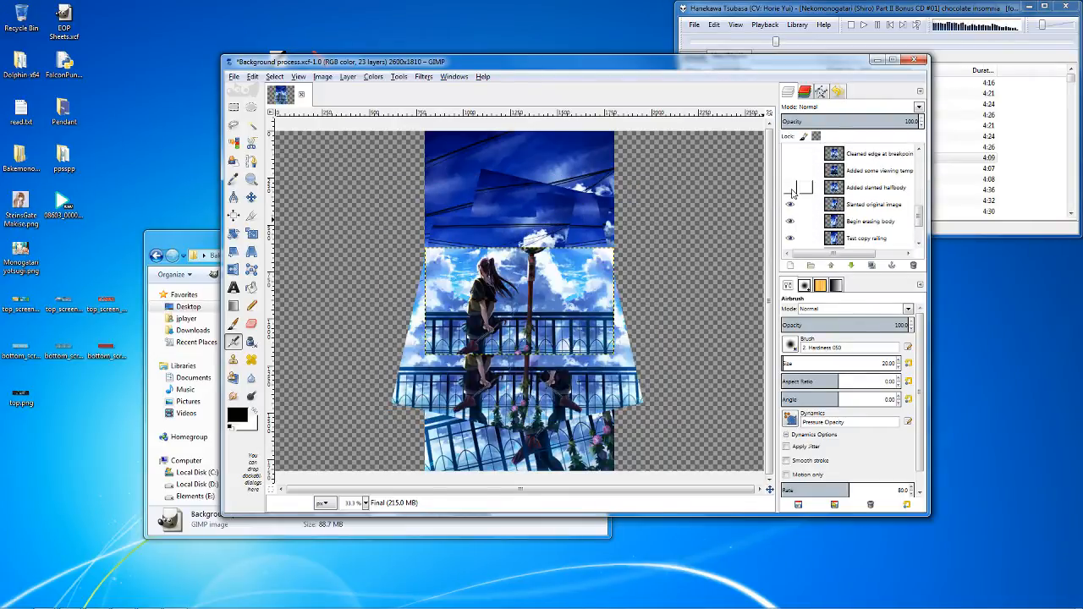
{"action": "left_click", "coordinate": [790, 205]}
{"action": "left_click", "coordinate": [790, 222]}
{"action": "left_click", "coordinate": [790, 238]}
{"action": "scroll", "coordinate": [790, 232], "scroll_direction": "down", "scroll_amount": 3}
{"action": "left_click", "coordinate": [791, 206]}
{"action": "left_click", "coordinate": [791, 222]}
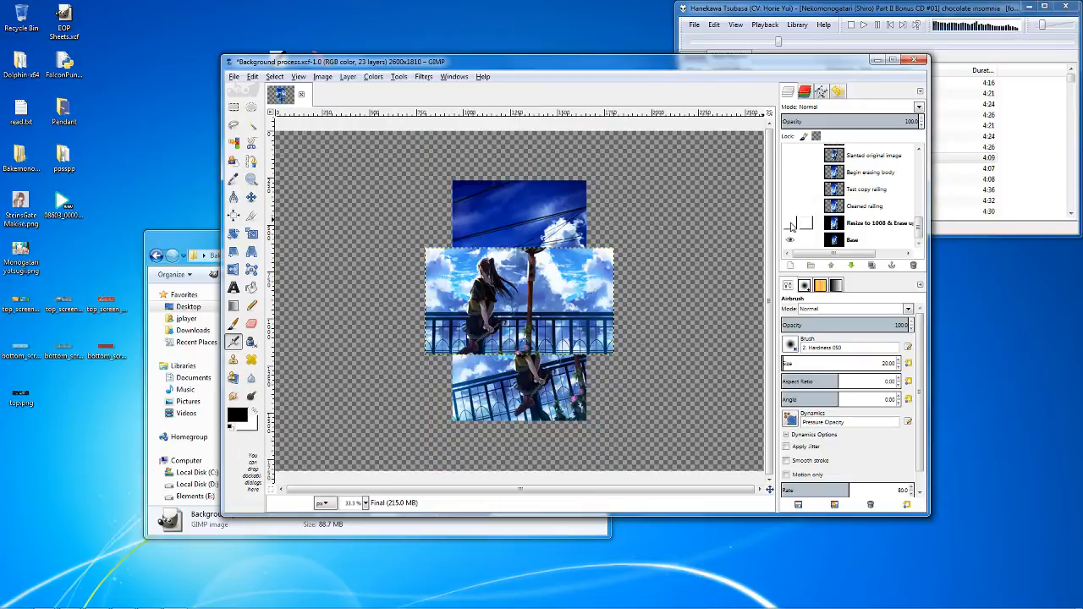
- Hide the Final layer and select the Base layer so only the original artwork is shown
{"action": "scroll", "coordinate": [795, 235], "scroll_direction": "up", "scroll_amount": 12}
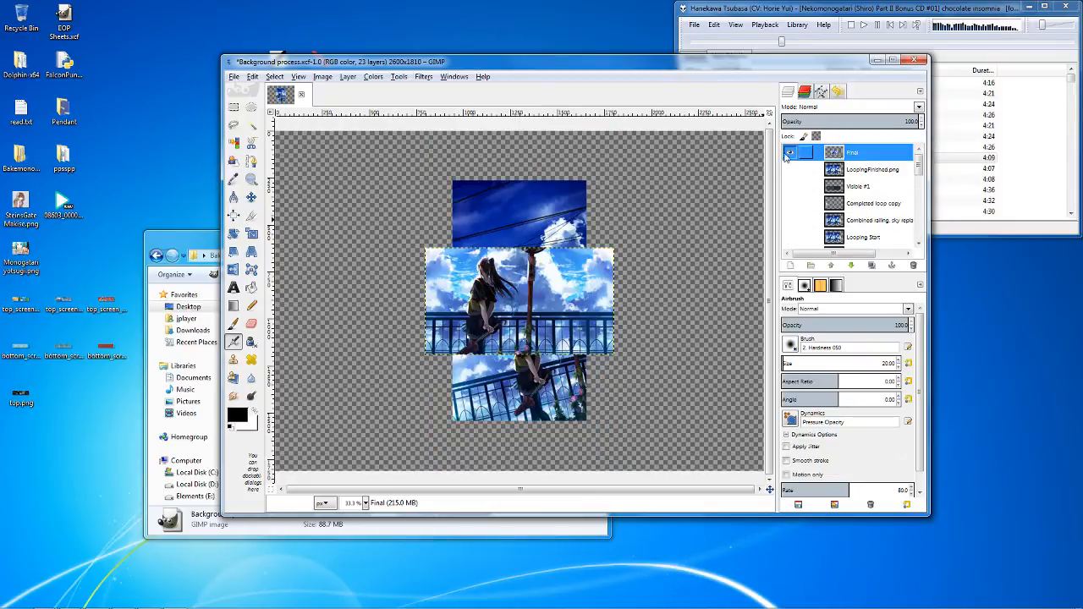
{"action": "left_click", "coordinate": [790, 155]}
{"action": "scroll", "coordinate": [802, 208], "scroll_direction": "down", "scroll_amount": 12}
{"action": "left_click", "coordinate": [843, 239]}
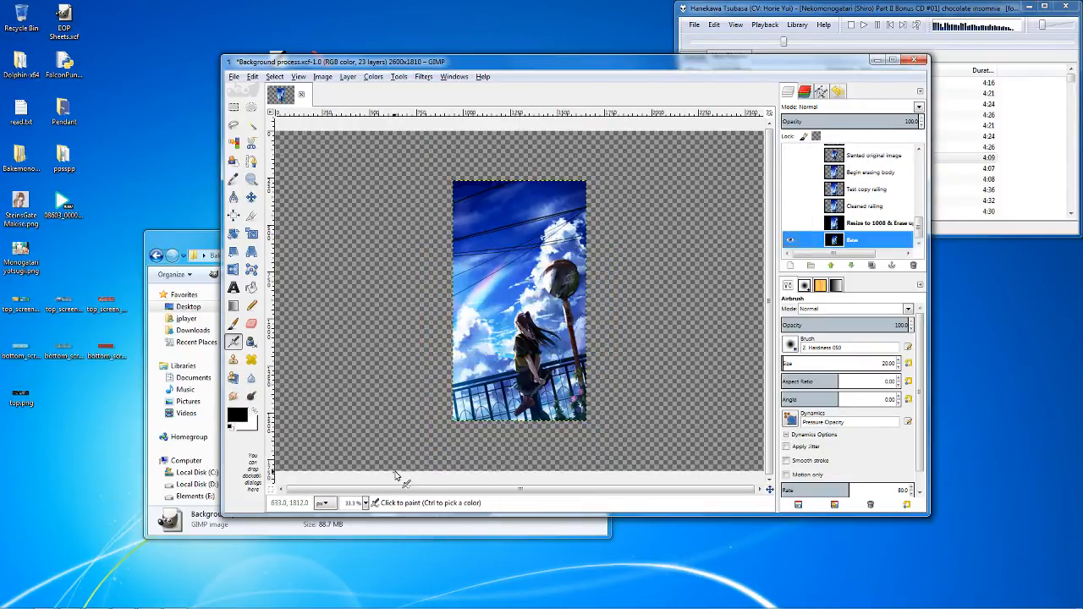
- Set the zoom to 100 %, maximize the GIMP window and examine the Base artwork from the sky down to the railing
{"action": "left_click", "coordinate": [365, 503]}
{"action": "left_click", "coordinate": [356, 435]}
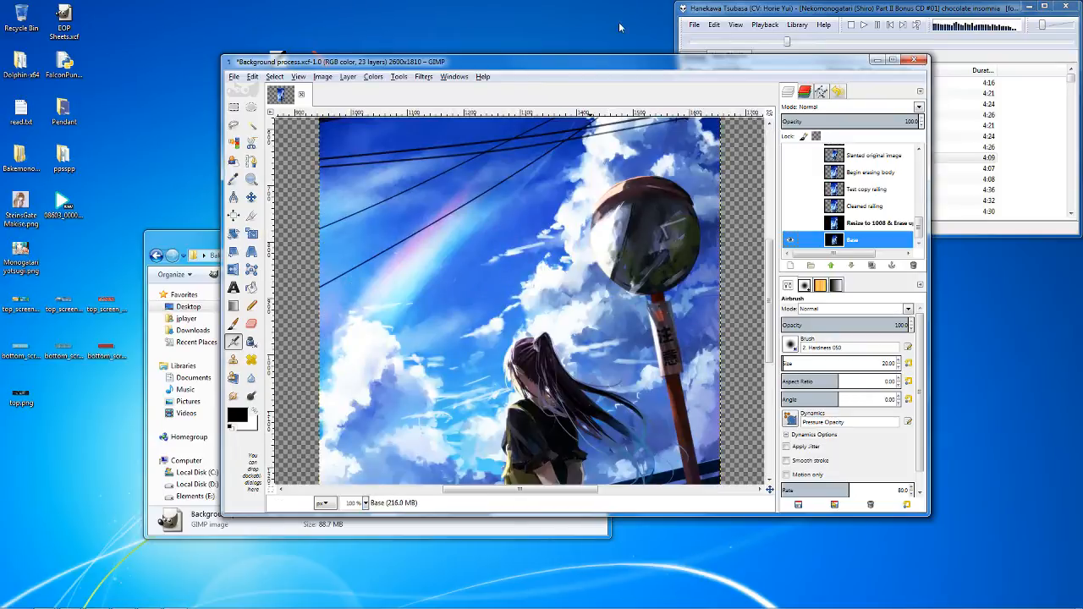
{"action": "double_click", "coordinate": [631, 67]}
{"action": "scroll", "coordinate": [696, 242], "scroll_direction": "up", "scroll_amount": 10}
{"action": "scroll", "coordinate": [701, 234], "scroll_direction": "down", "scroll_amount": 2}
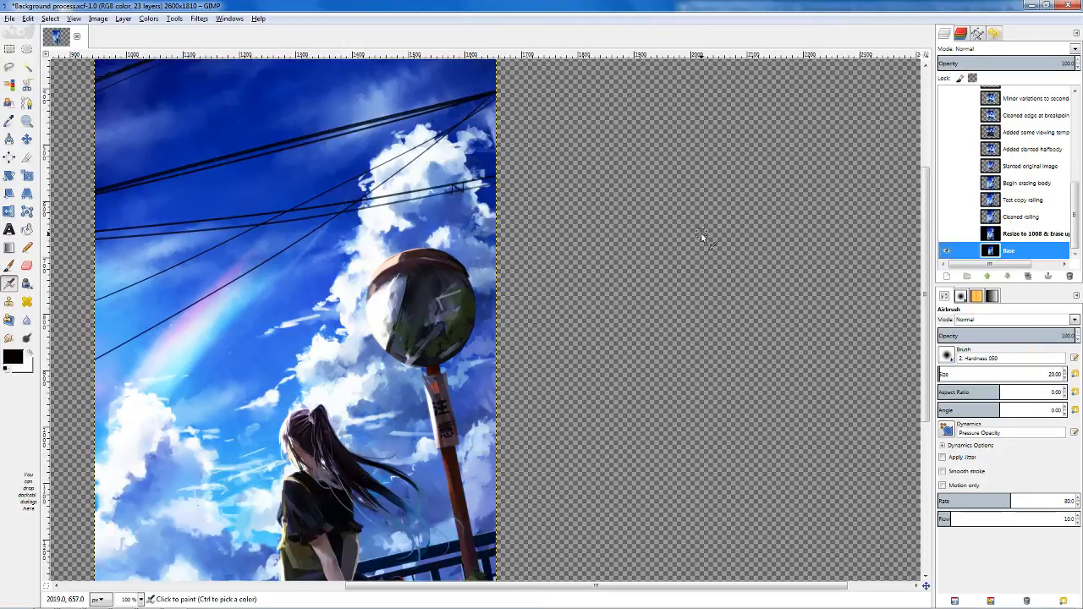
{"action": "scroll", "coordinate": [509, 484], "scroll_direction": "down", "scroll_amount": 6}
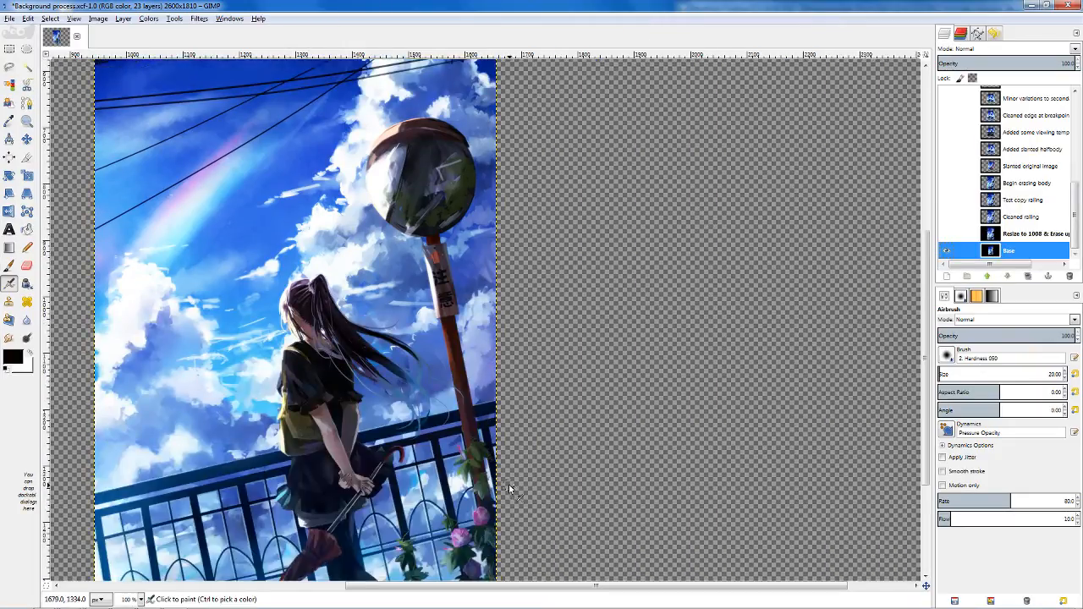
- Select a full-width band about 713 × 213 px across the Base artwork, move it down over the railing, and clear the selection
{"action": "scroll", "coordinate": [528, 479], "scroll_direction": "up", "scroll_amount": 3}
{"action": "scroll", "coordinate": [530, 477], "scroll_direction": "up", "scroll_amount": 7}
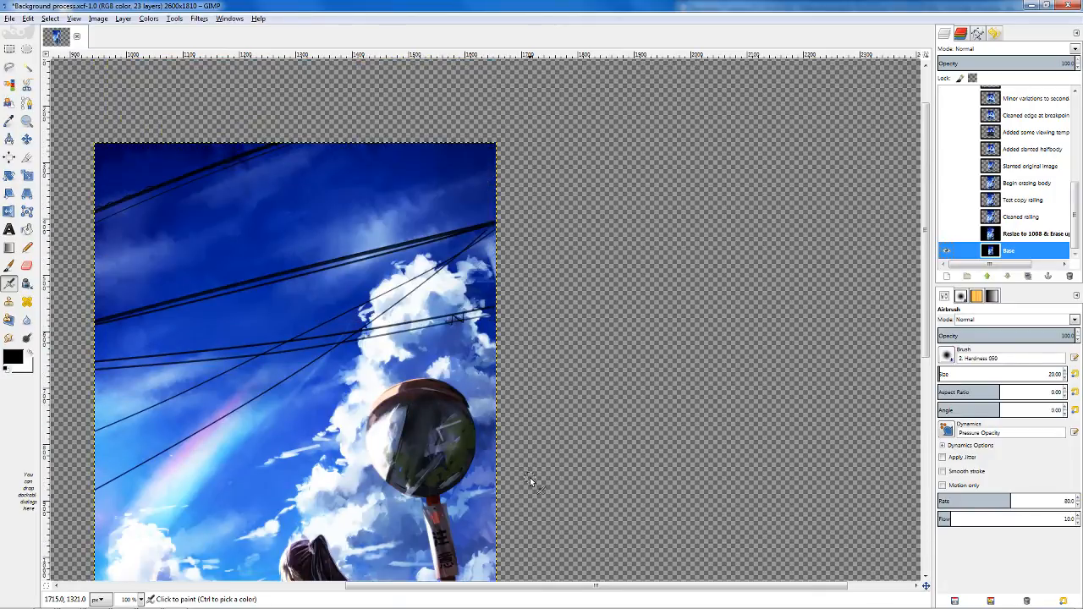
{"action": "scroll", "coordinate": [530, 478], "scroll_direction": "down", "scroll_amount": 7}
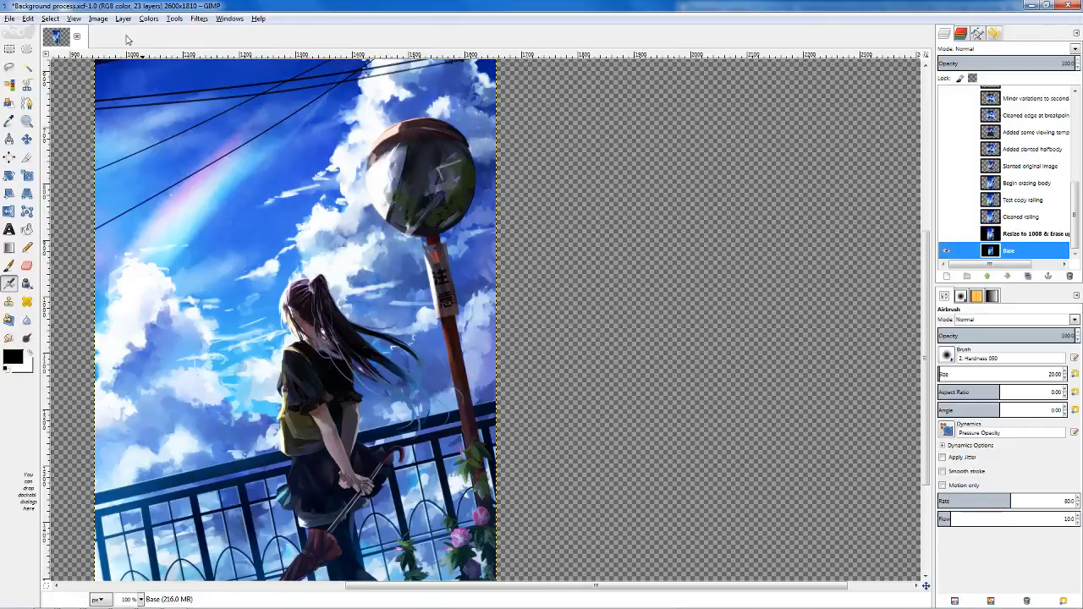
{"action": "left_click", "coordinate": [9, 50]}
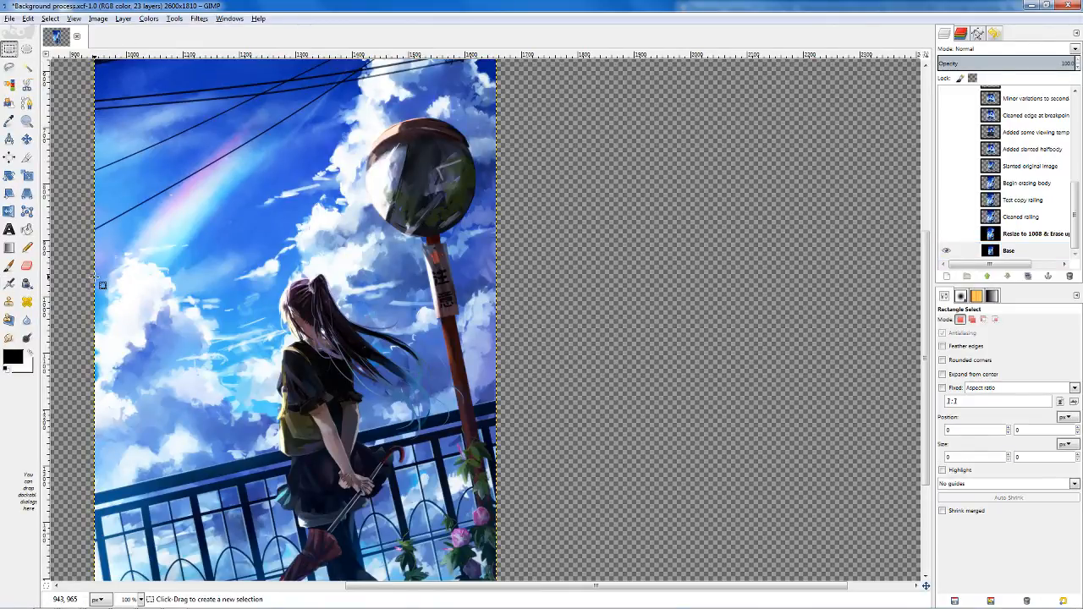
{"action": "left_click_drag", "start_coordinate": [96, 278], "coordinate": [498, 398]}
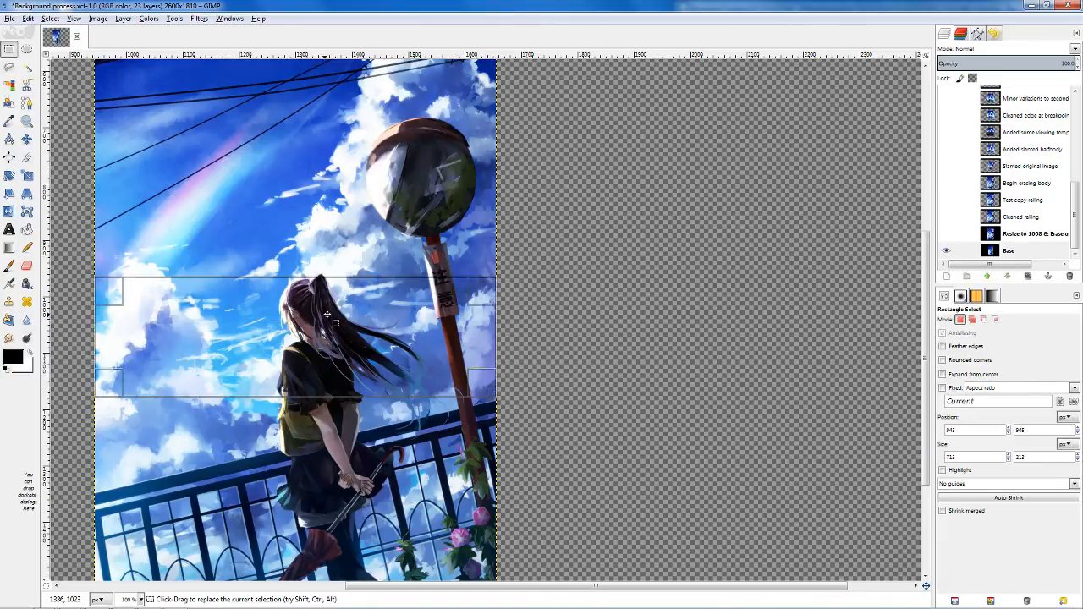
{"action": "left_click_drag", "start_coordinate": [326, 315], "coordinate": [336, 505]}
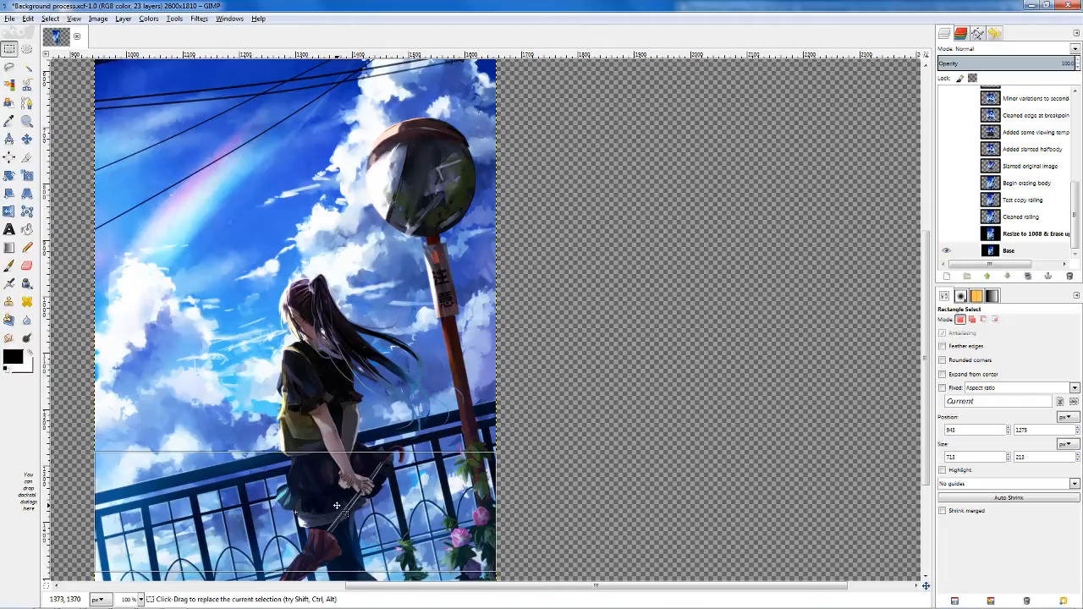
{"action": "left_click", "coordinate": [449, 353]}
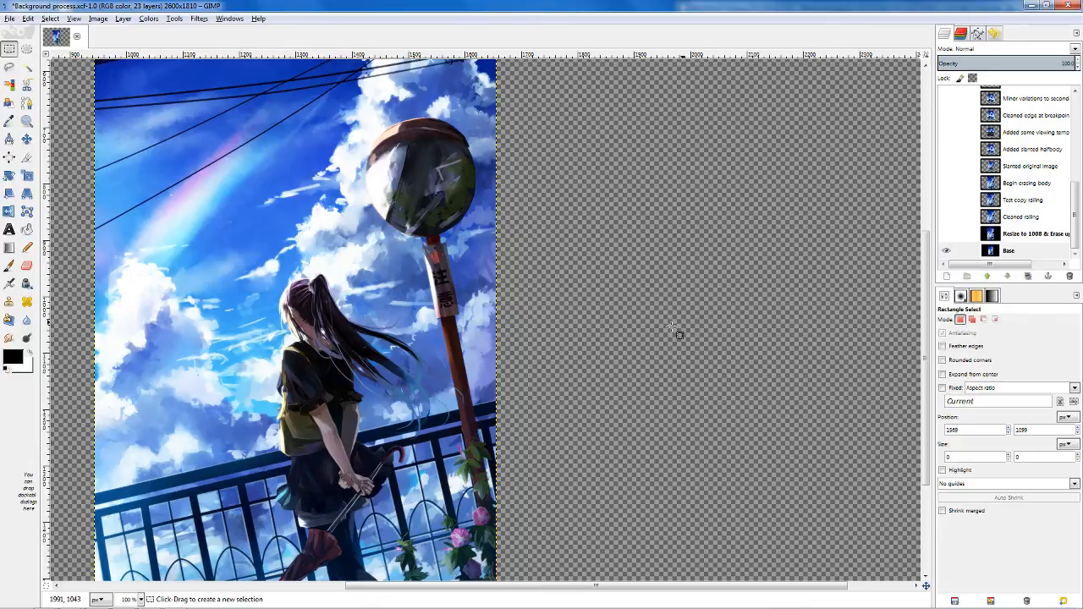
- Show the Added slanted halfbody layer alone, mark its railing with a temporary rectangular selection, and restore the Base layer view
{"action": "scroll", "coordinate": [956, 126], "scroll_direction": "up", "scroll_amount": 2}
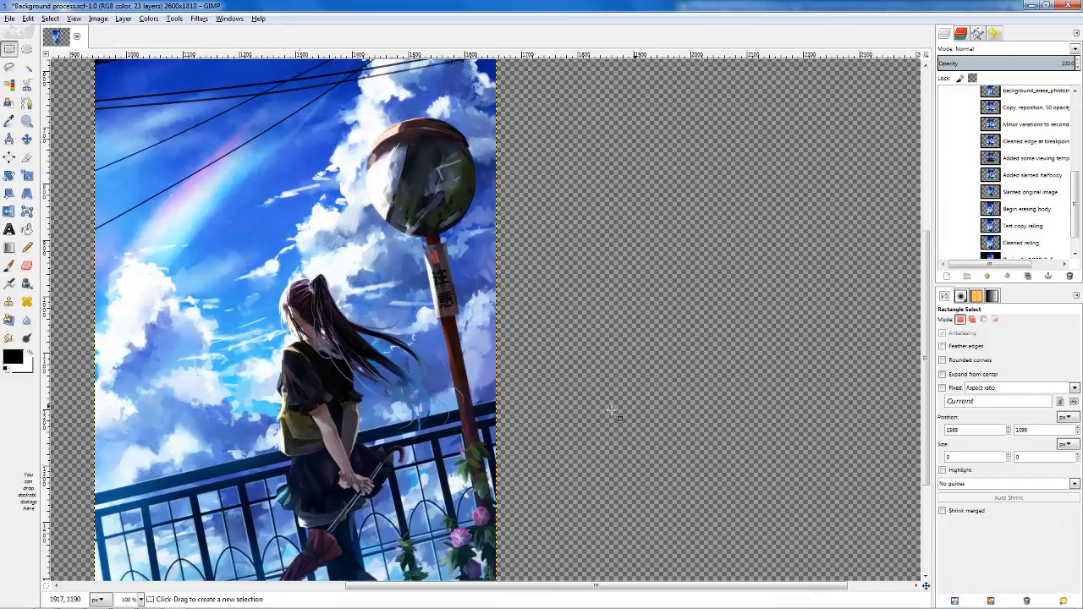
{"action": "scroll", "coordinate": [958, 148], "scroll_direction": "up", "scroll_amount": 1}
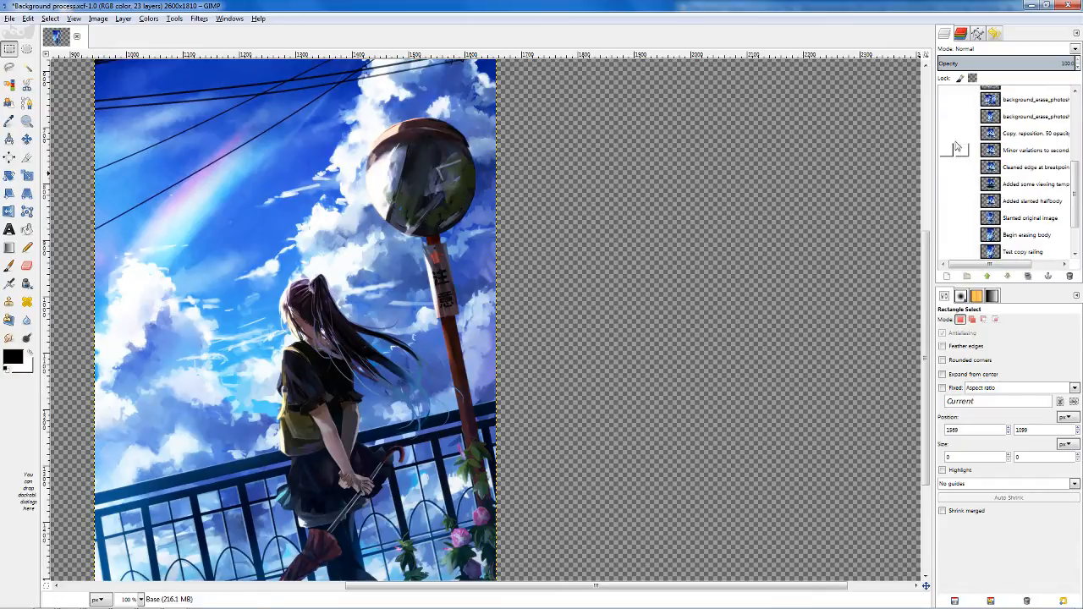
{"action": "scroll", "coordinate": [960, 159], "scroll_direction": "down", "scroll_amount": 1}
{"action": "left_click", "coordinate": [960, 176]}
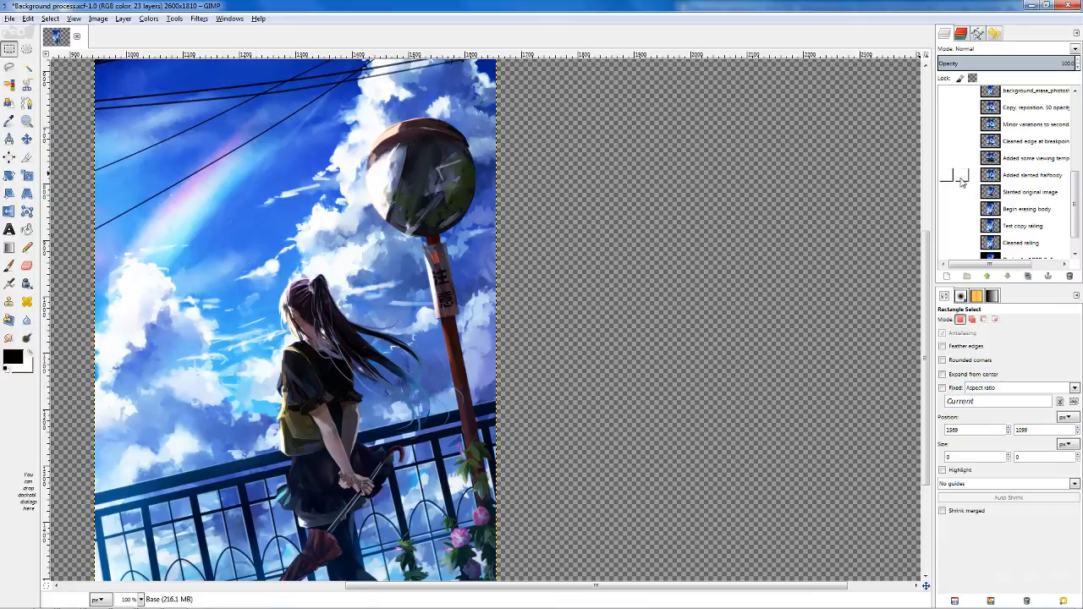
{"action": "left_click", "coordinate": [948, 175]}
{"action": "scroll", "coordinate": [947, 211], "scroll_direction": "down", "scroll_amount": 1}
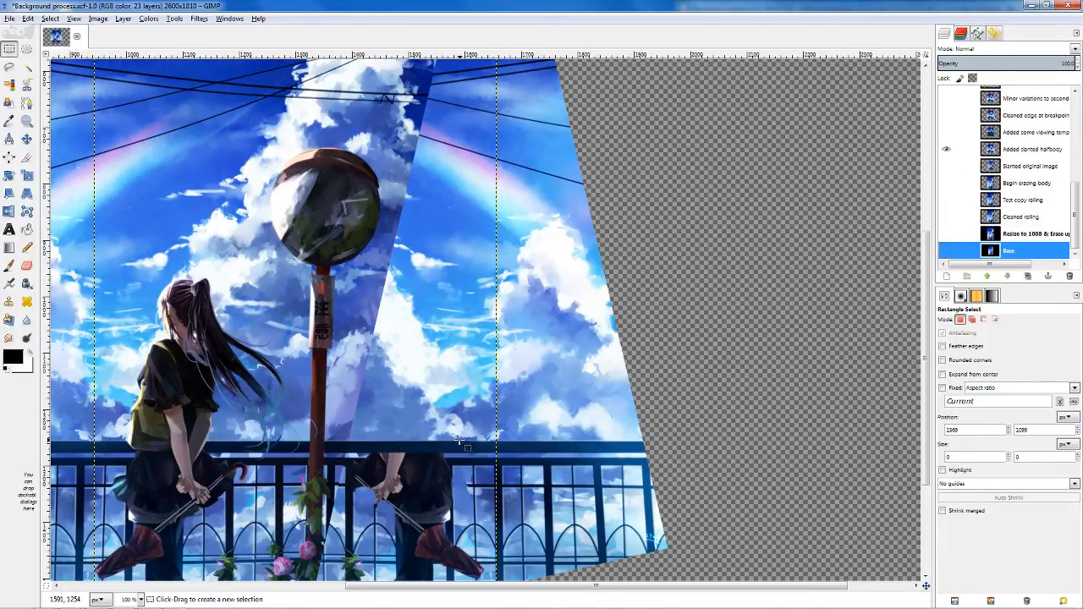
{"action": "left_click_drag", "start_coordinate": [461, 442], "coordinate": [84, 491]}
{"action": "left_click", "coordinate": [597, 315]}
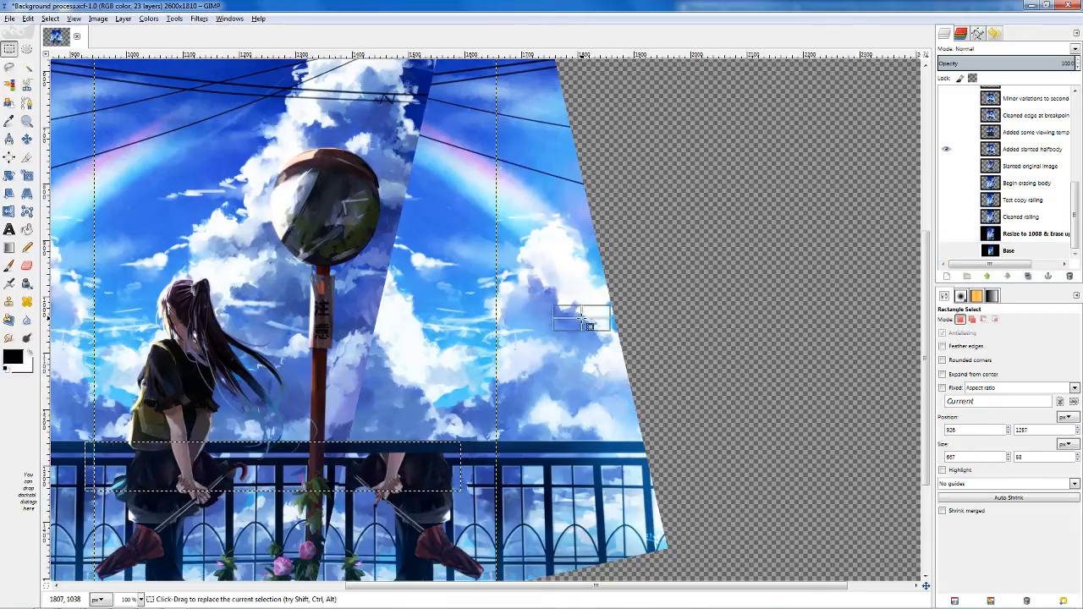
{"action": "left_click", "coordinate": [947, 150]}
{"action": "left_click", "coordinate": [946, 249]}
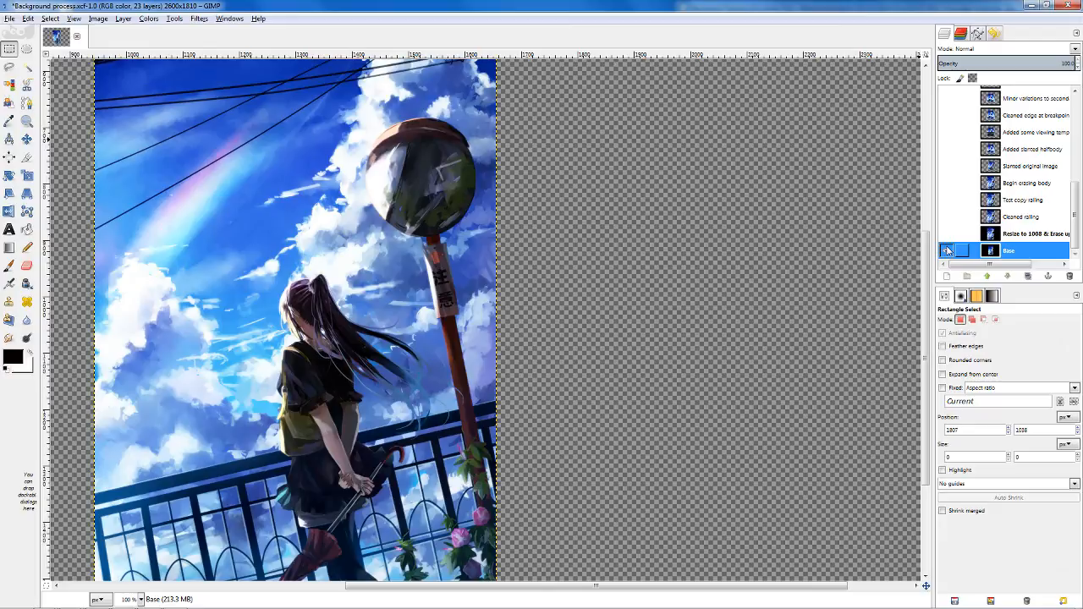
- Hide the Base layer and show the "Resize to 1008 & Erase" layer directly above it
{"action": "left_click", "coordinate": [948, 250]}
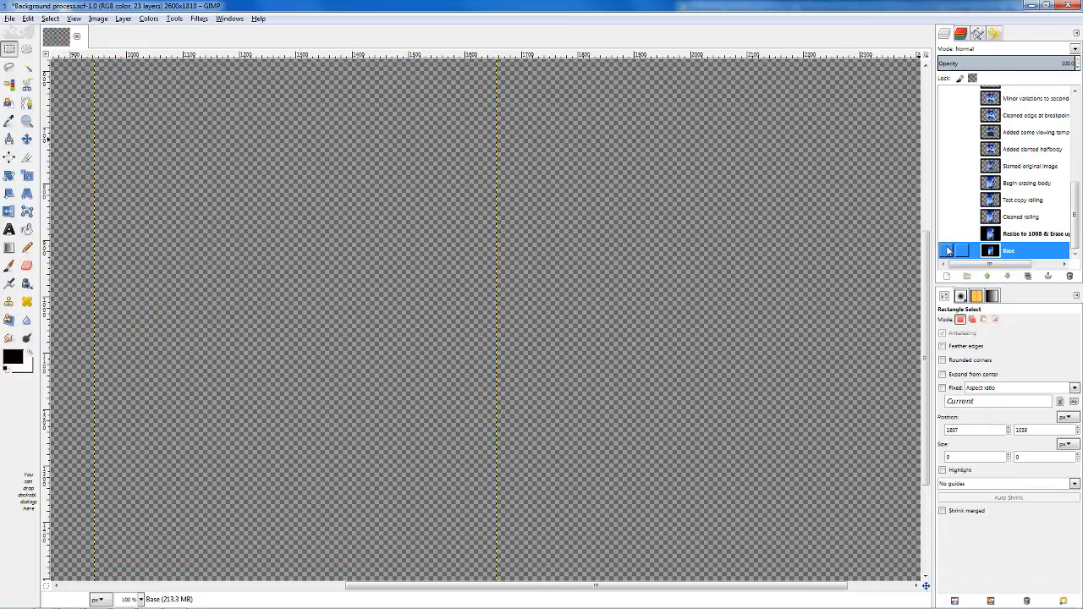
{"action": "left_click", "coordinate": [948, 251]}
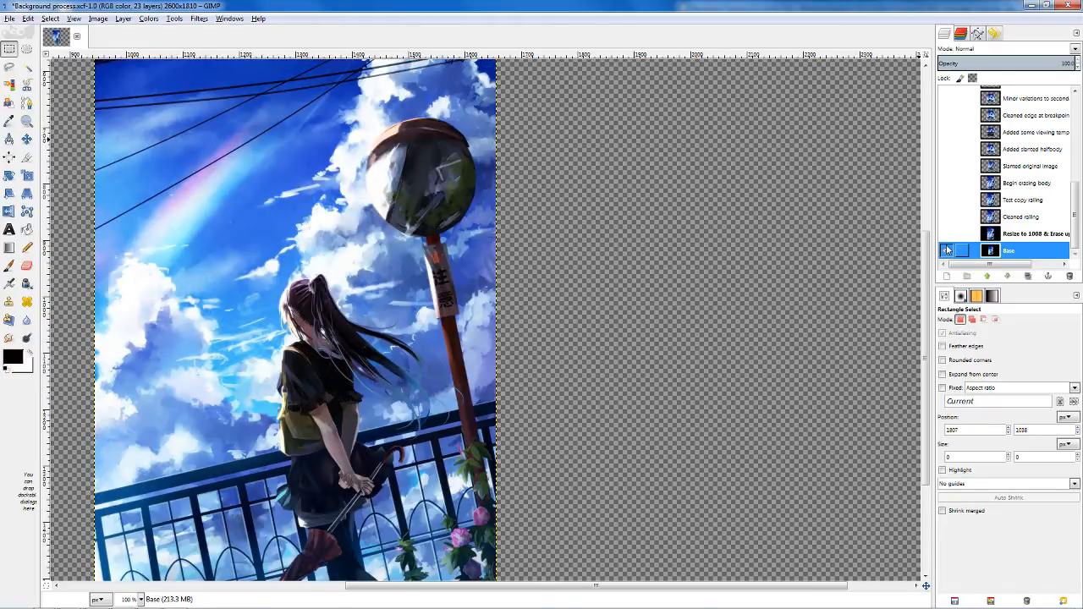
{"action": "left_click", "coordinate": [946, 251]}
{"action": "left_click", "coordinate": [946, 233]}
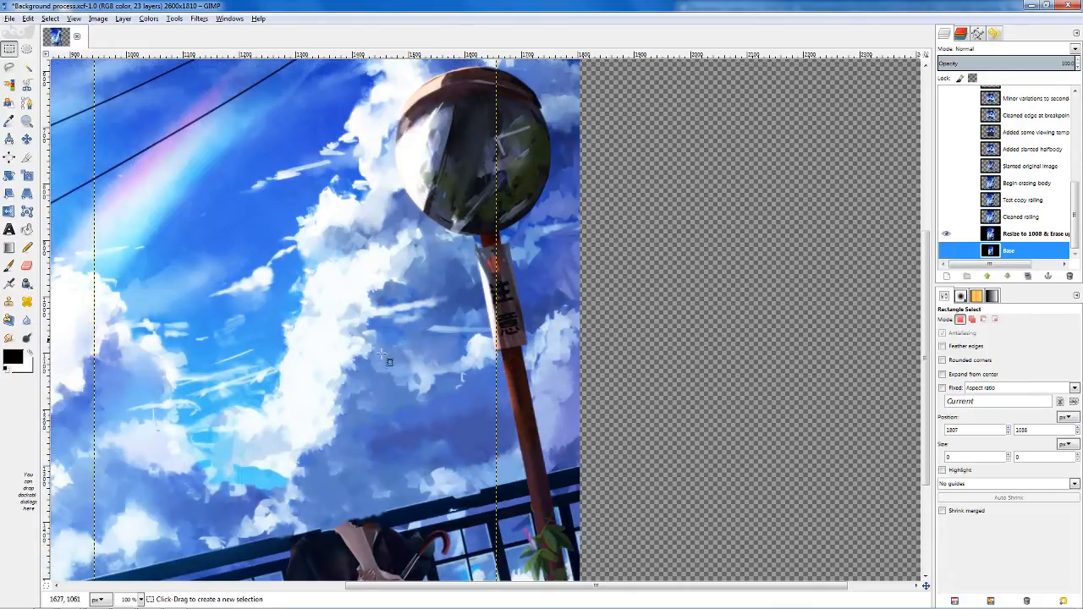
- Span the resized artwork's width with a temporary selection about 1008 × 83 px, and examine the image from the sky down to the railing
{"action": "left_click", "coordinate": [996, 240]}
{"action": "left_click", "coordinate": [1001, 250]}
{"action": "left_click_drag", "start_coordinate": [390, 586], "coordinate": [332, 589]}
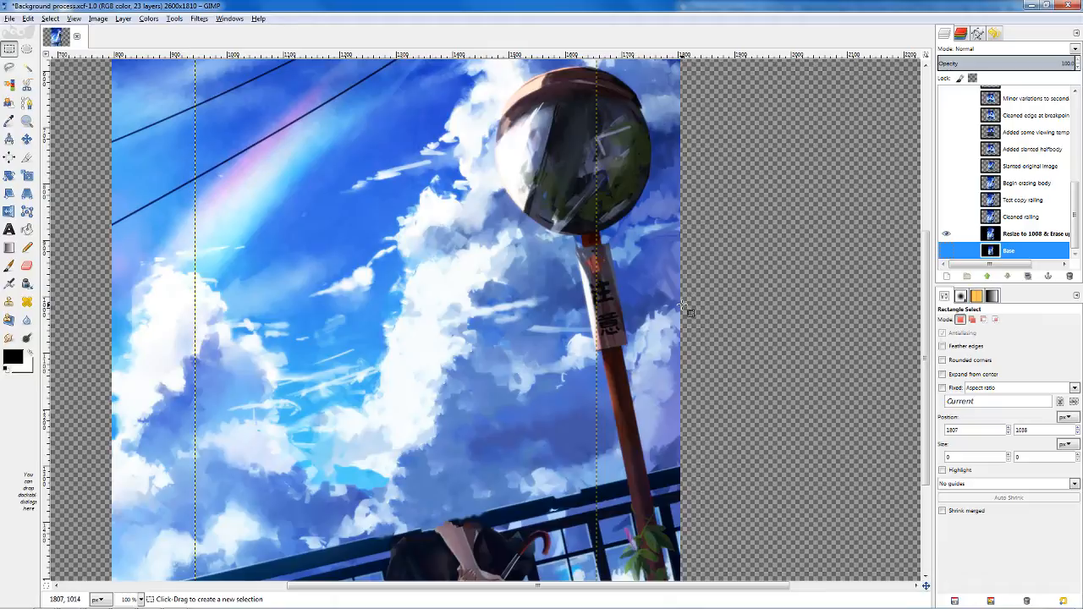
{"action": "left_click_drag", "start_coordinate": [681, 306], "coordinate": [114, 349]}
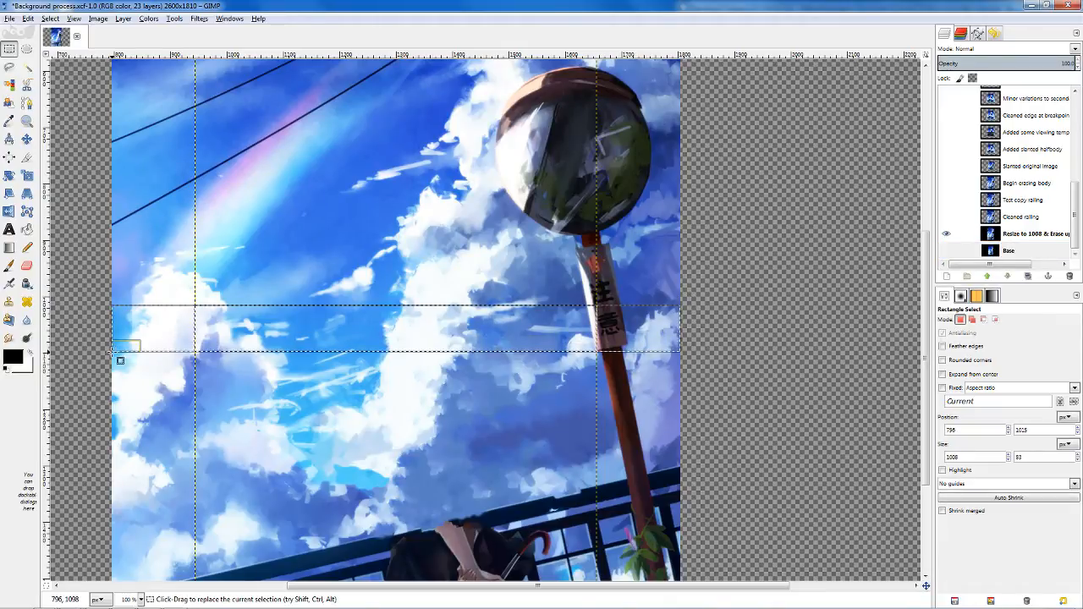
{"action": "left_click", "coordinate": [630, 224]}
{"action": "scroll", "coordinate": [753, 335], "scroll_direction": "down", "scroll_amount": 5}
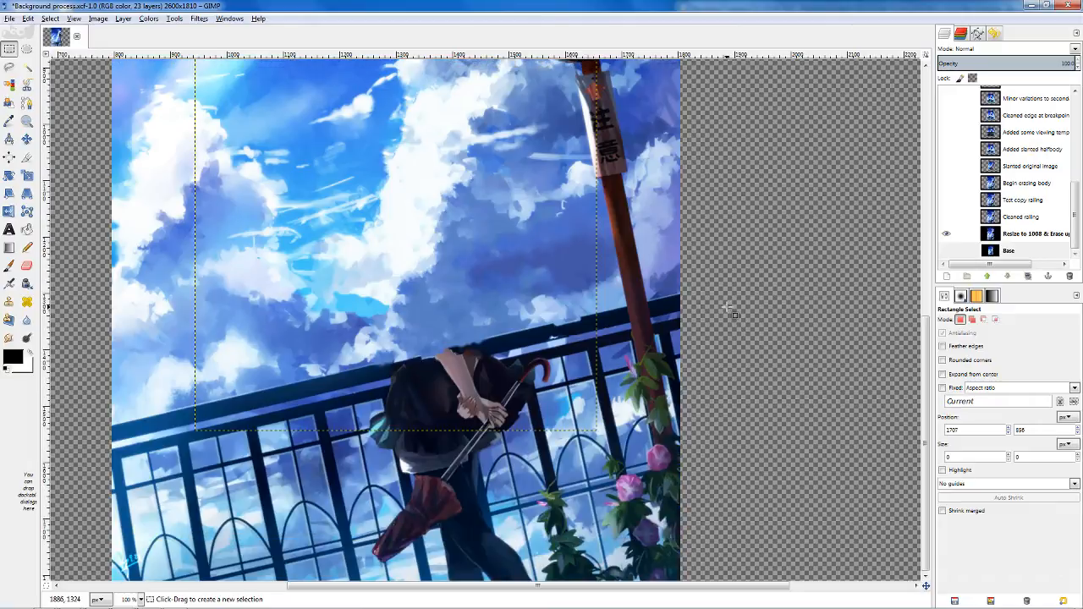
{"action": "scroll", "coordinate": [448, 264], "scroll_direction": "up", "scroll_amount": 6}
{"action": "scroll", "coordinate": [448, 296], "scroll_direction": "down", "scroll_amount": 4}
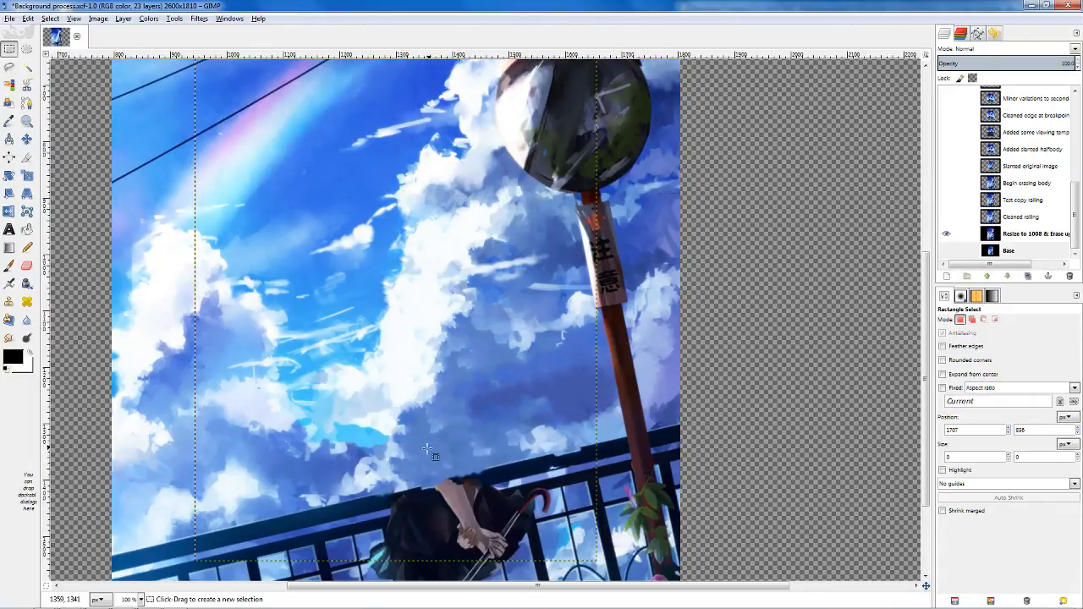
{"action": "scroll", "coordinate": [541, 333], "scroll_direction": "down", "scroll_amount": 3}
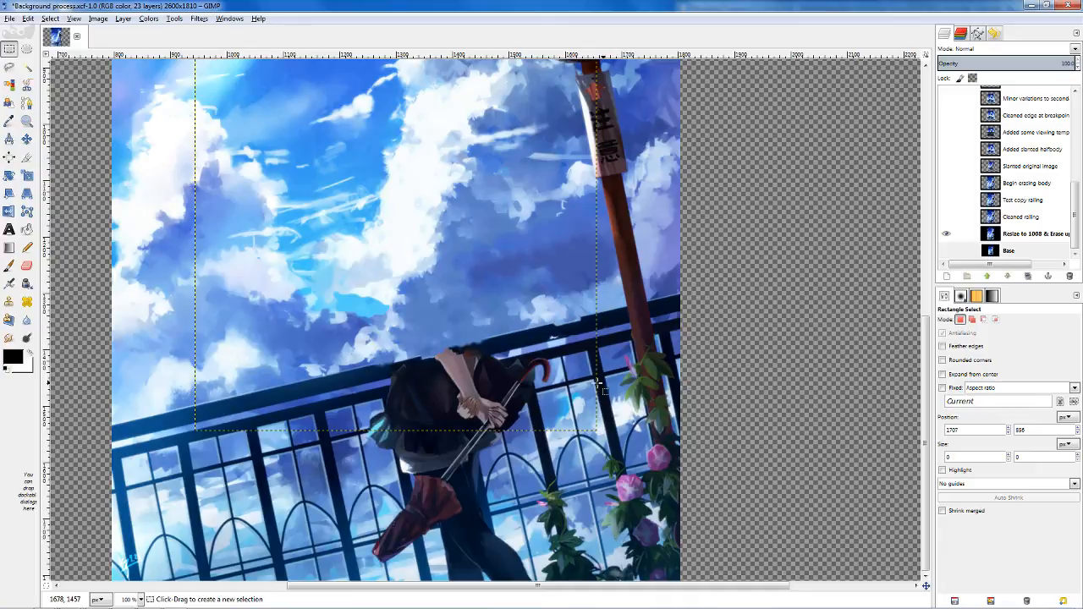
- Show the Cleaned railing layer instead of the resized one, and outline the railing's top bar with a temporary Free Select polygon
{"action": "left_click", "coordinate": [946, 234]}
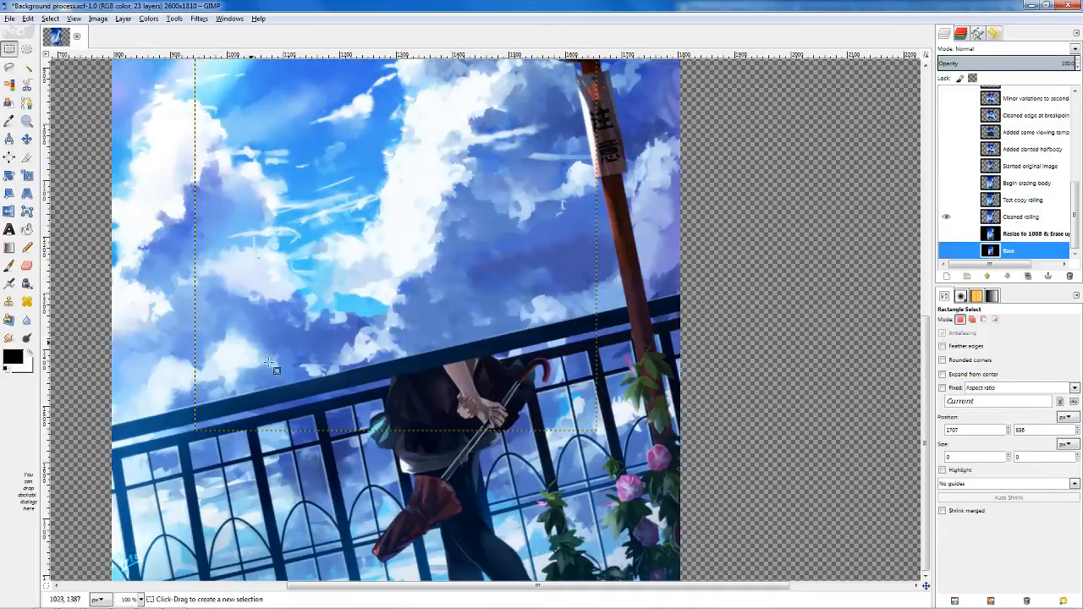
{"action": "key", "text": "f"}
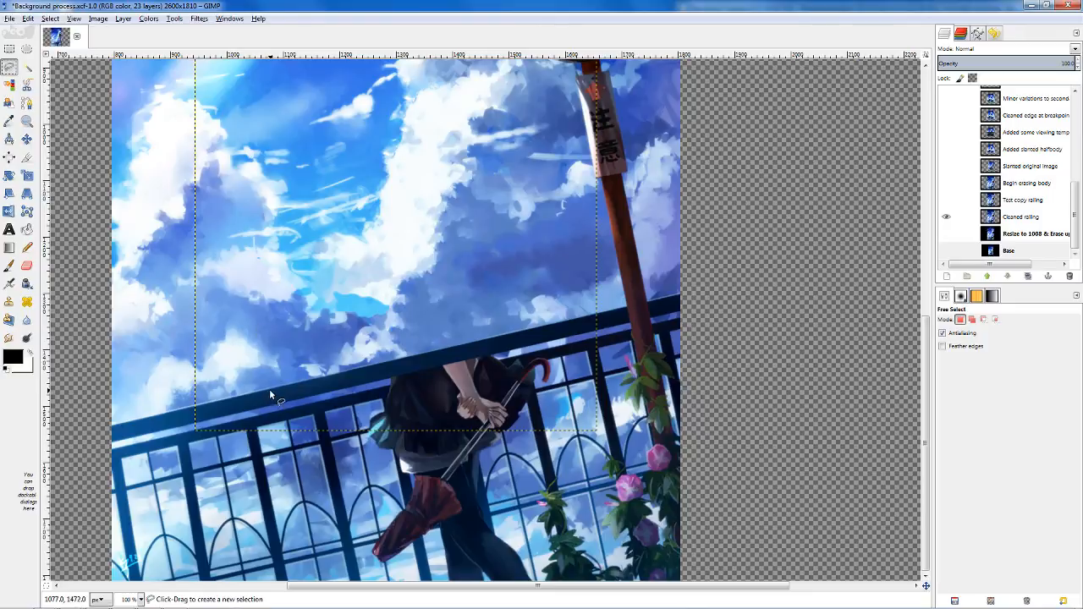
{"action": "left_click", "coordinate": [269, 390]}
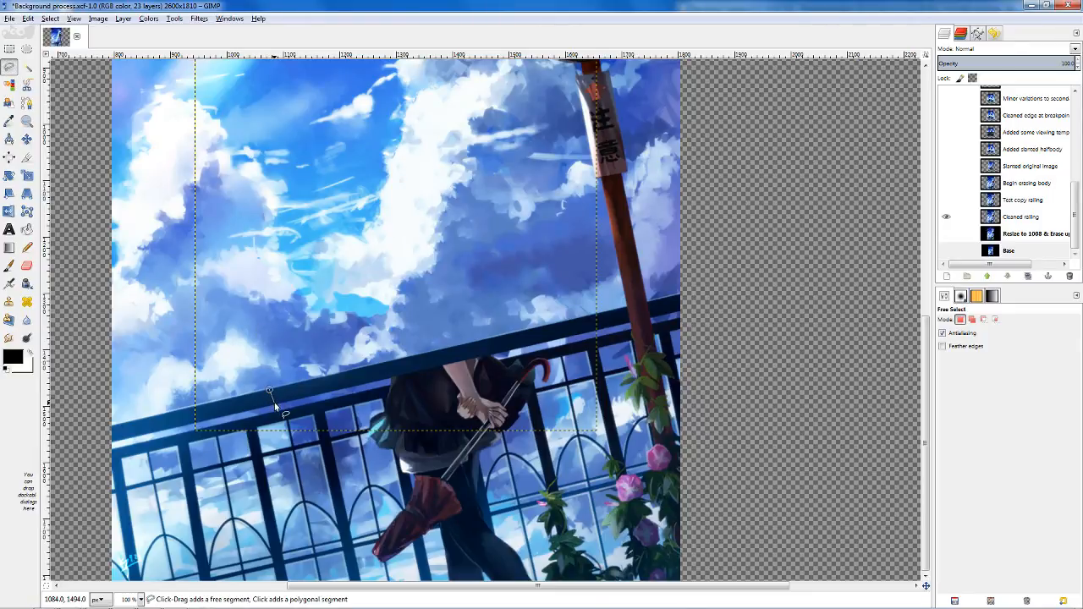
{"action": "left_click", "coordinate": [594, 326]}
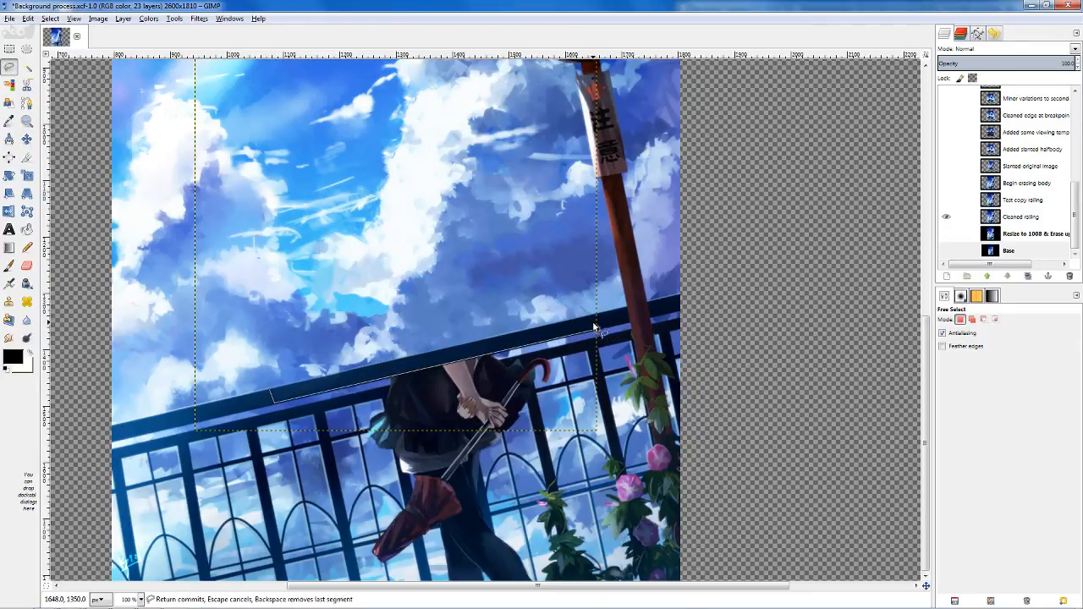
{"action": "left_click", "coordinate": [270, 391]}
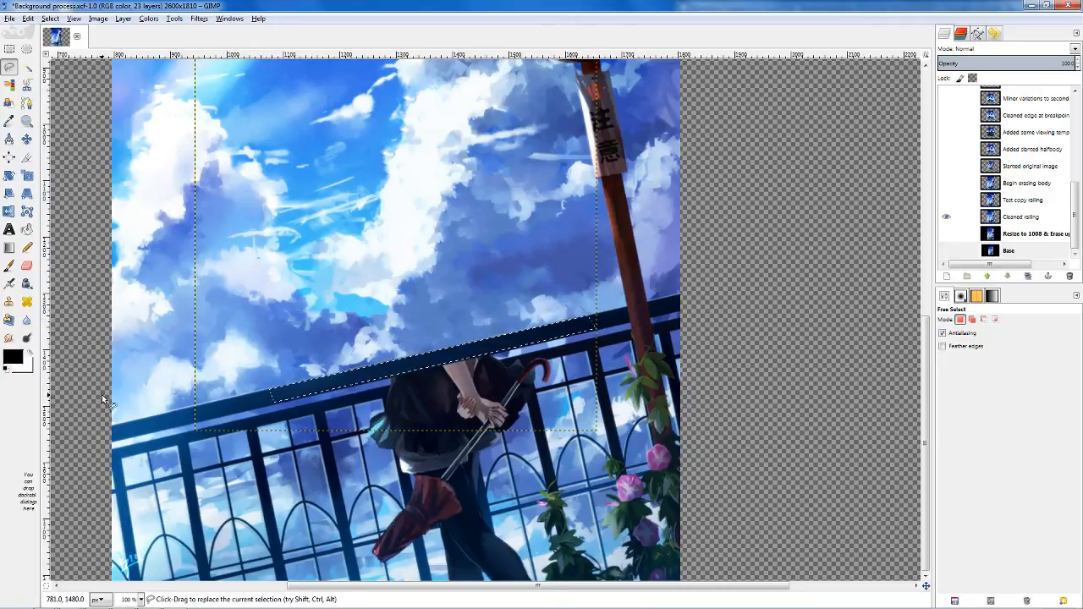
{"action": "left_click", "coordinate": [9, 121]}
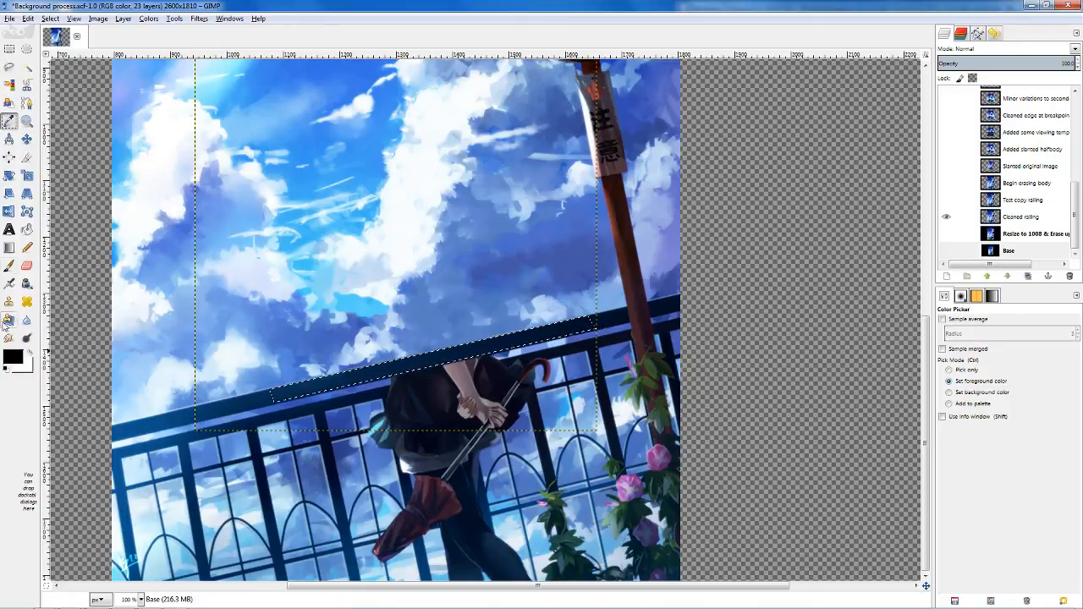
{"action": "left_click", "coordinate": [9, 48]}
{"action": "left_click", "coordinate": [361, 201]}
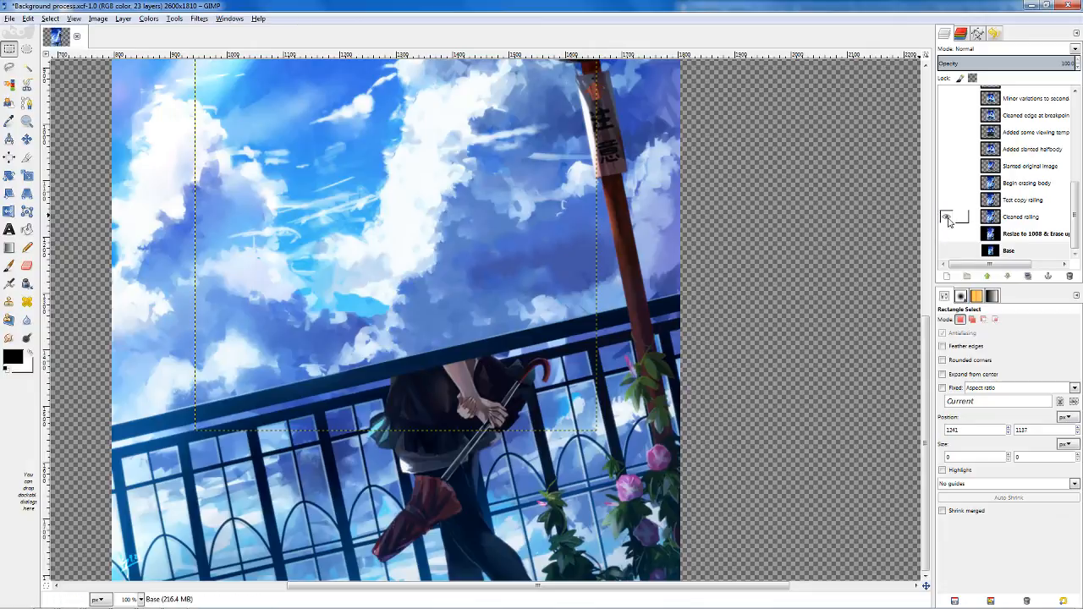
- View the Test copy railing and Begin erasing body layers one after the other, hiding each after viewing
{"action": "left_click", "coordinate": [948, 219]}
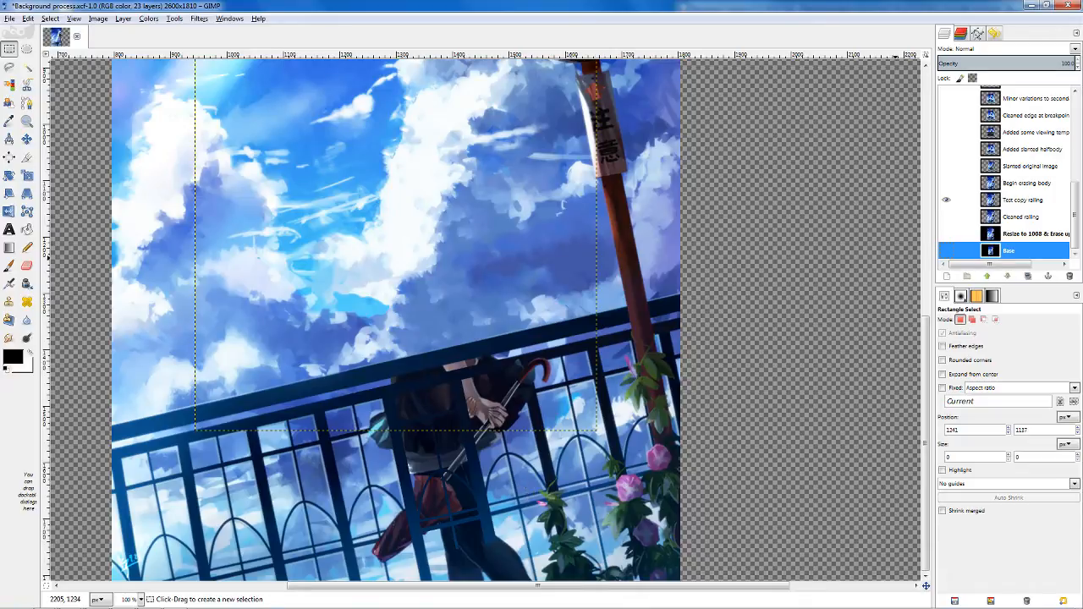
{"action": "left_click", "coordinate": [946, 199]}
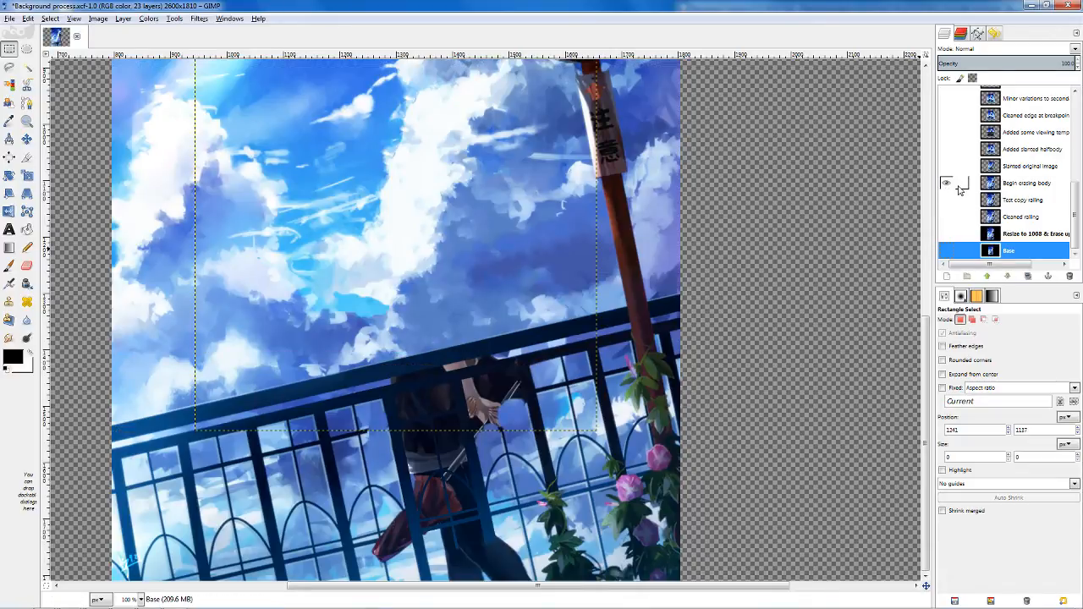
{"action": "left_click", "coordinate": [947, 184]}
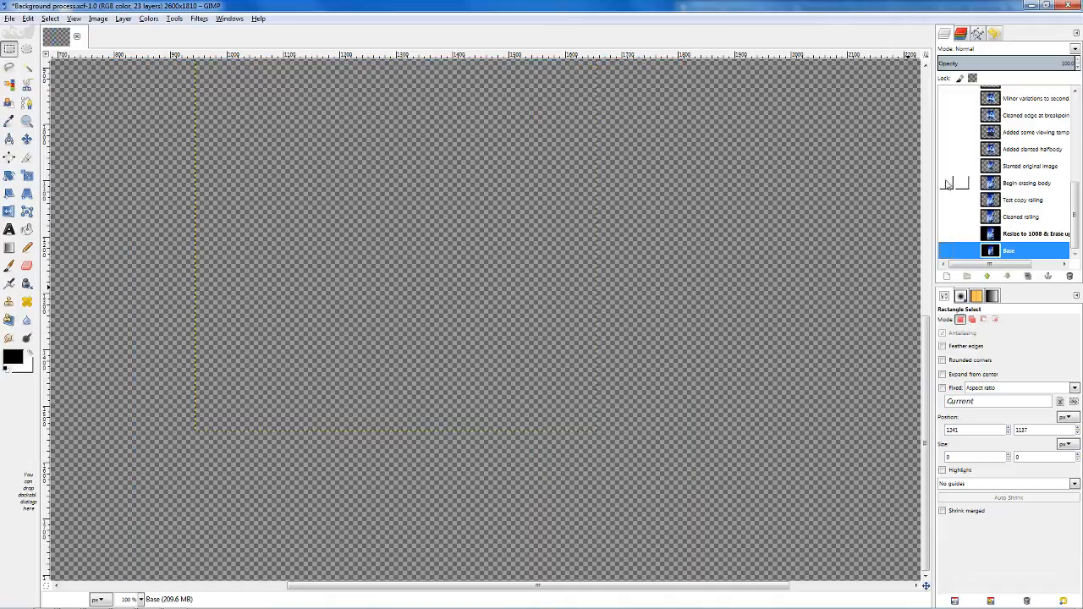
- Show the Slanted original image layer and mark its levelled railing with a temporary rectangular selection
{"action": "left_click", "coordinate": [946, 166]}
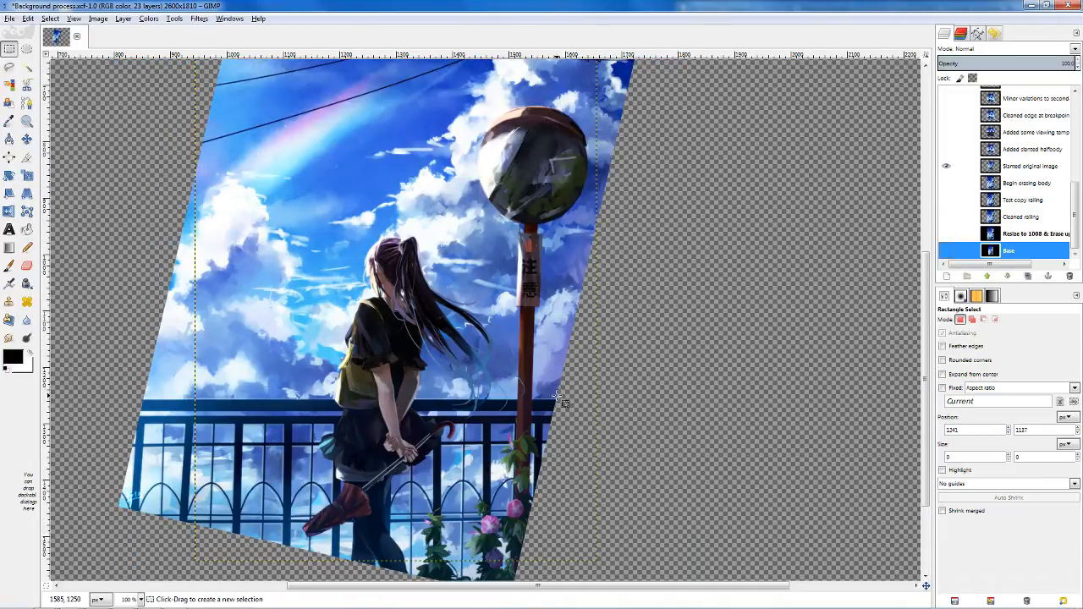
{"action": "left_click_drag", "start_coordinate": [559, 399], "coordinate": [254, 512]}
{"action": "left_click", "coordinate": [654, 385]}
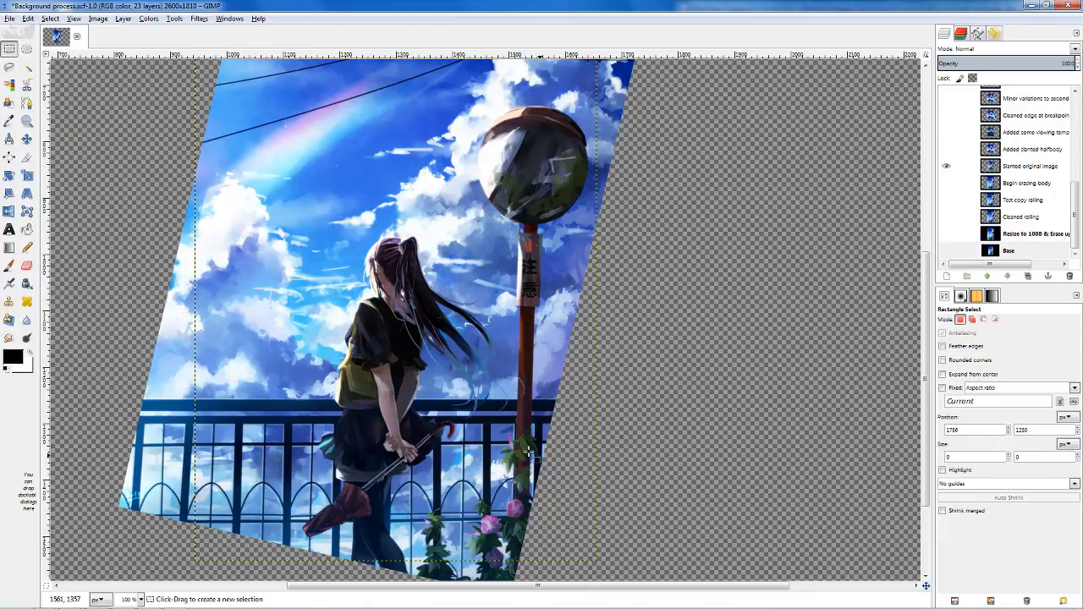
- Replace the slanted original with the Added slanted halfbody layer, examine the mirrored half beside the original, and hide the layer
{"action": "left_click", "coordinate": [946, 166]}
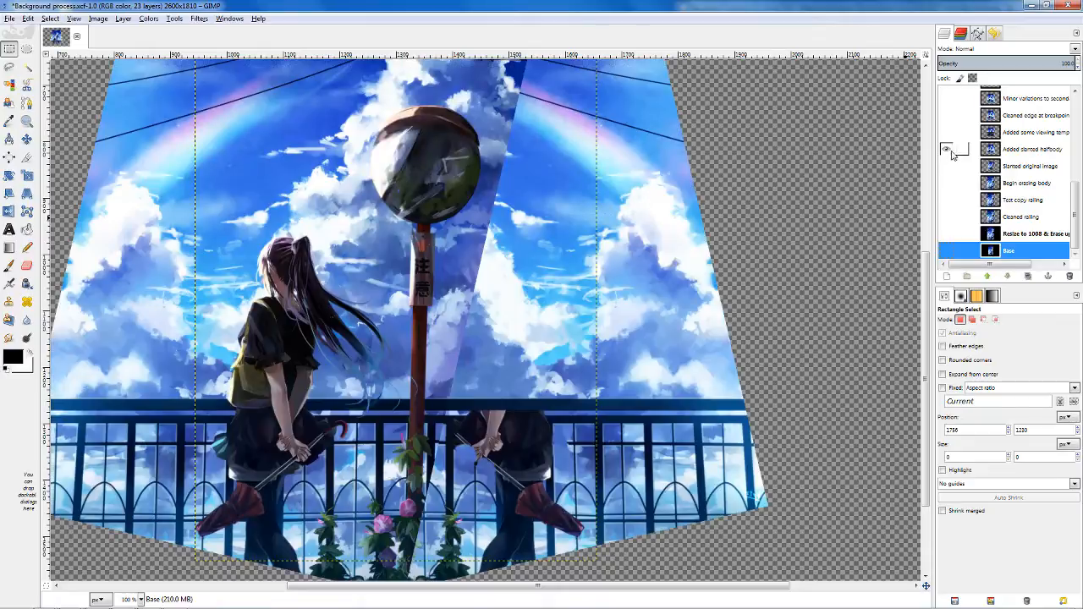
{"action": "left_click", "coordinate": [946, 149]}
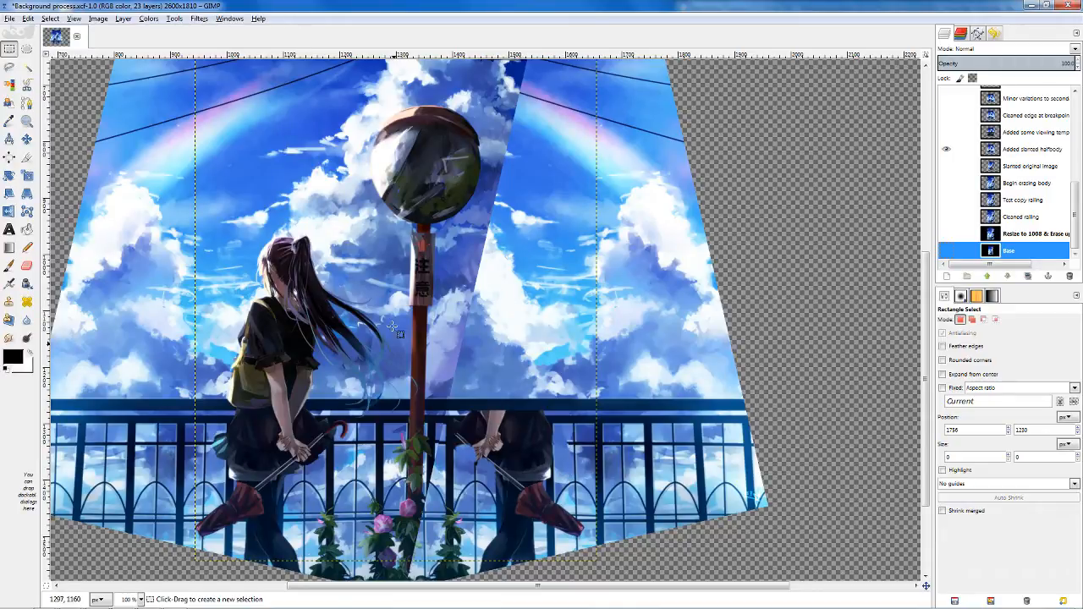
{"action": "left_click", "coordinate": [946, 149]}
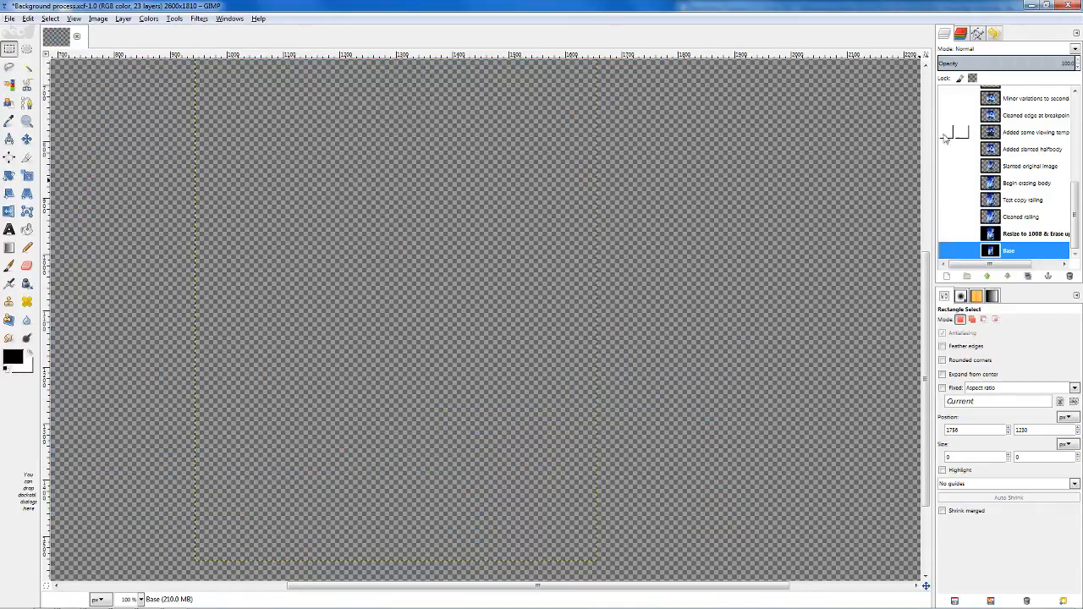
- View the viewing template layer on its own and over the Added slanted halfbody layer, hiding the template after checking the covered area
{"action": "left_click", "coordinate": [945, 132]}
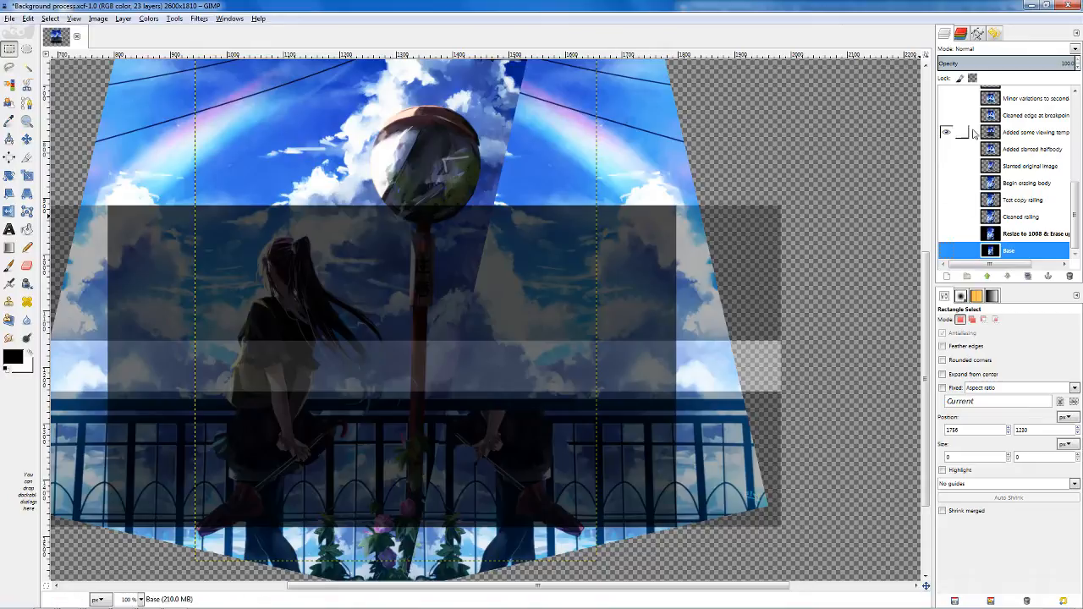
{"action": "left_click", "coordinate": [947, 132]}
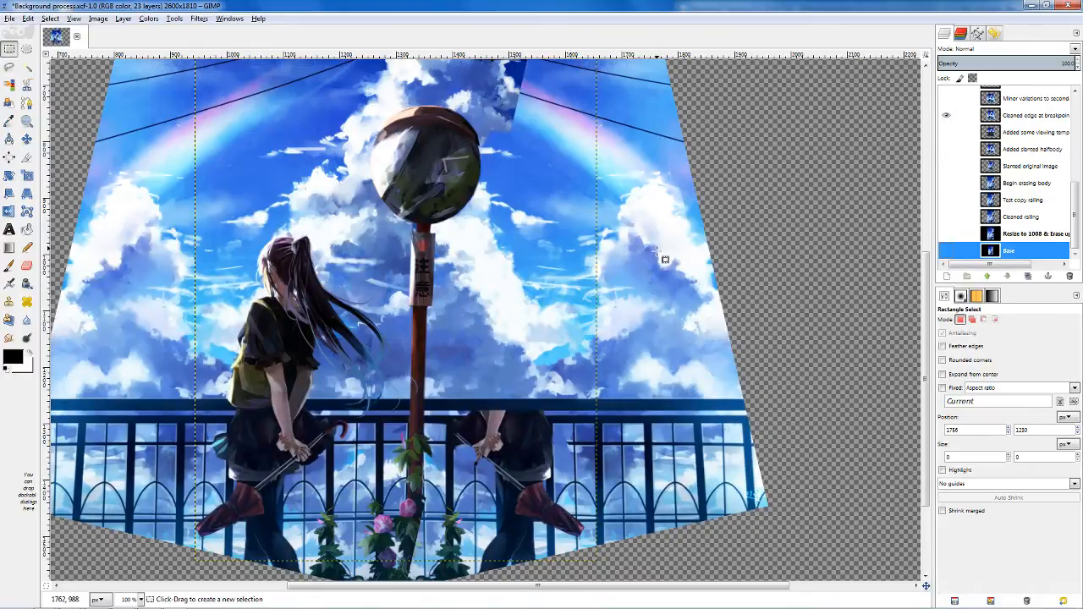
{"action": "left_click", "coordinate": [947, 149]}
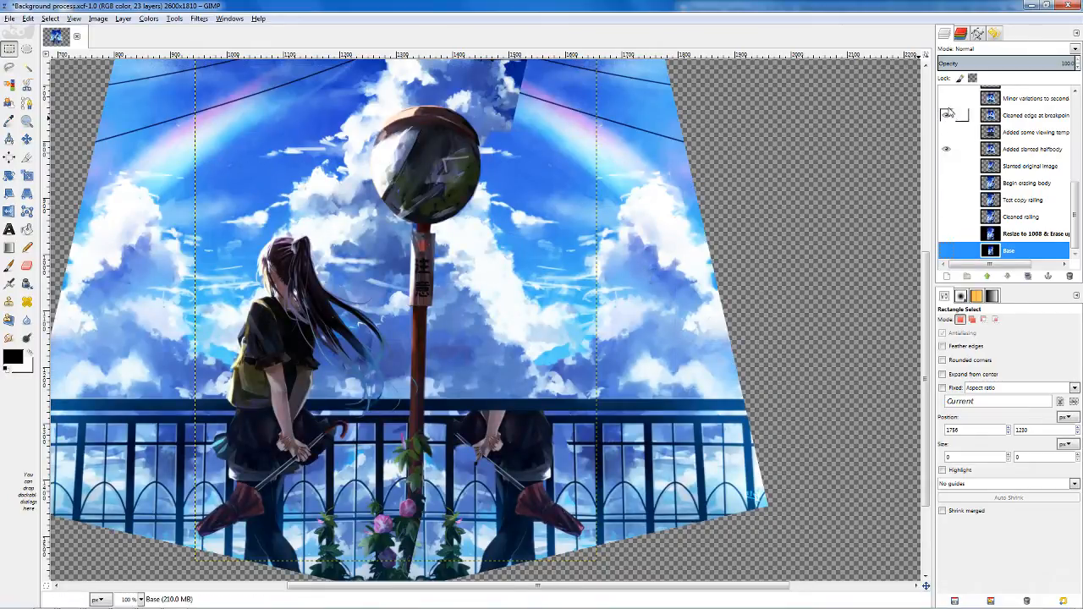
{"action": "left_click", "coordinate": [947, 115]}
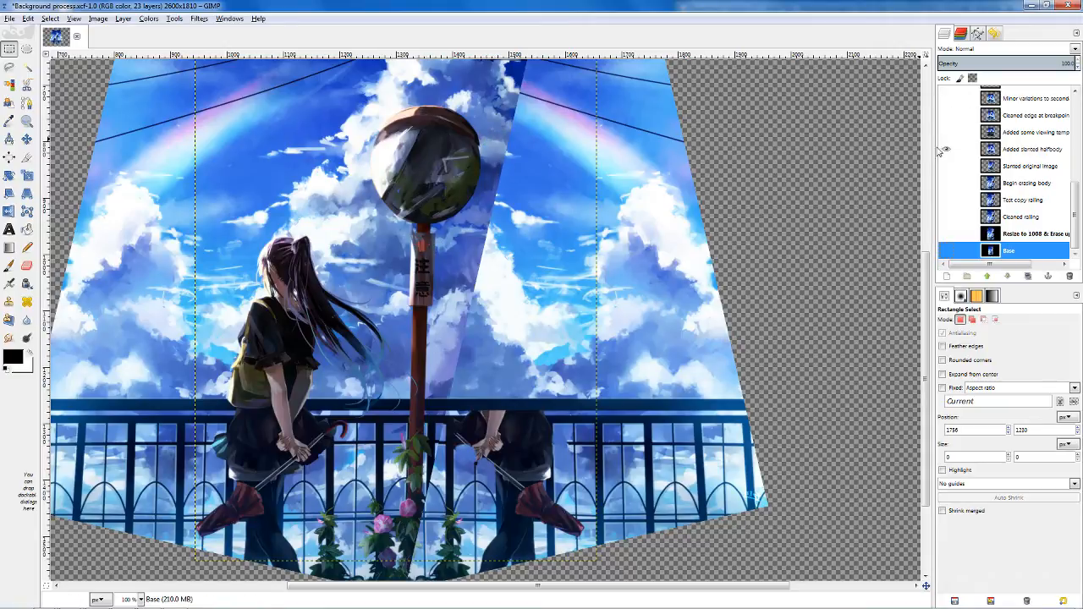
{"action": "left_click", "coordinate": [947, 133]}
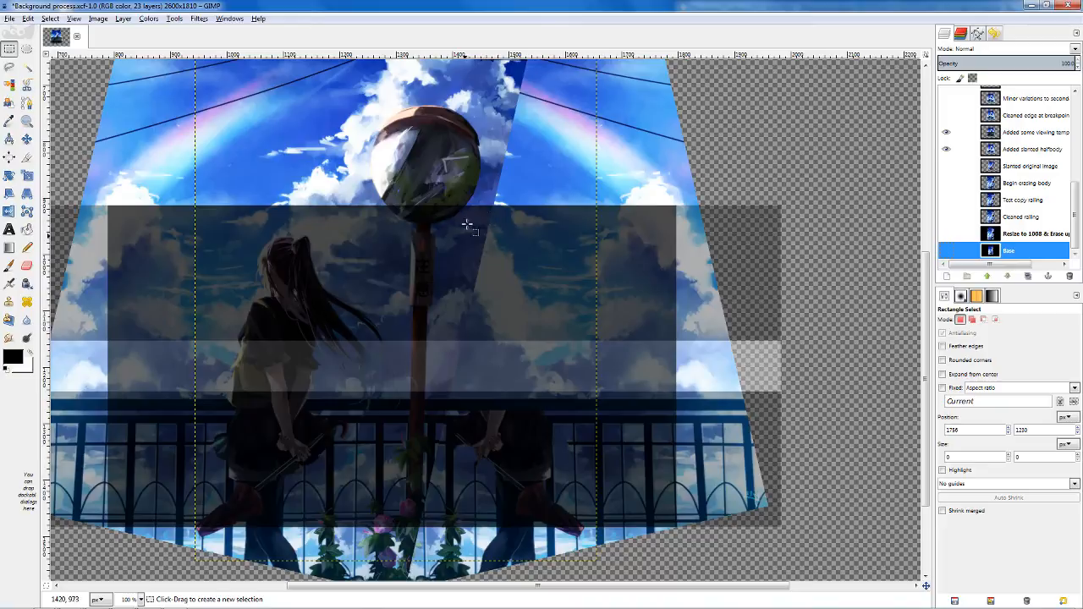
{"action": "left_click", "coordinate": [946, 132]}
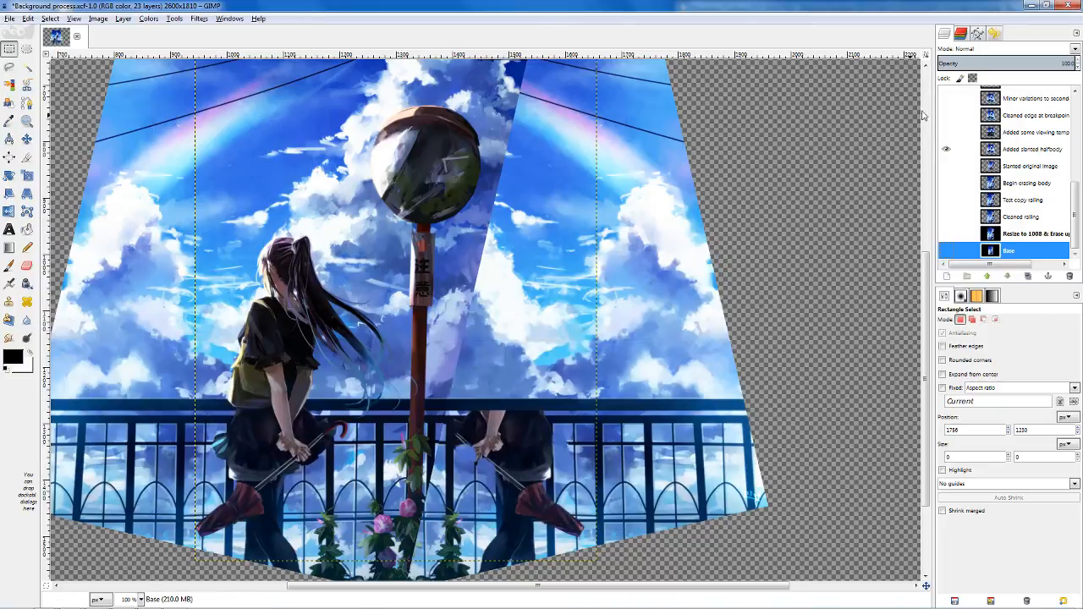
- Compare the Cleaned edge at breakpoint layer with the slanted halfbody, and replace it with the Minor variations to second layer
{"action": "left_click", "coordinate": [946, 115]}
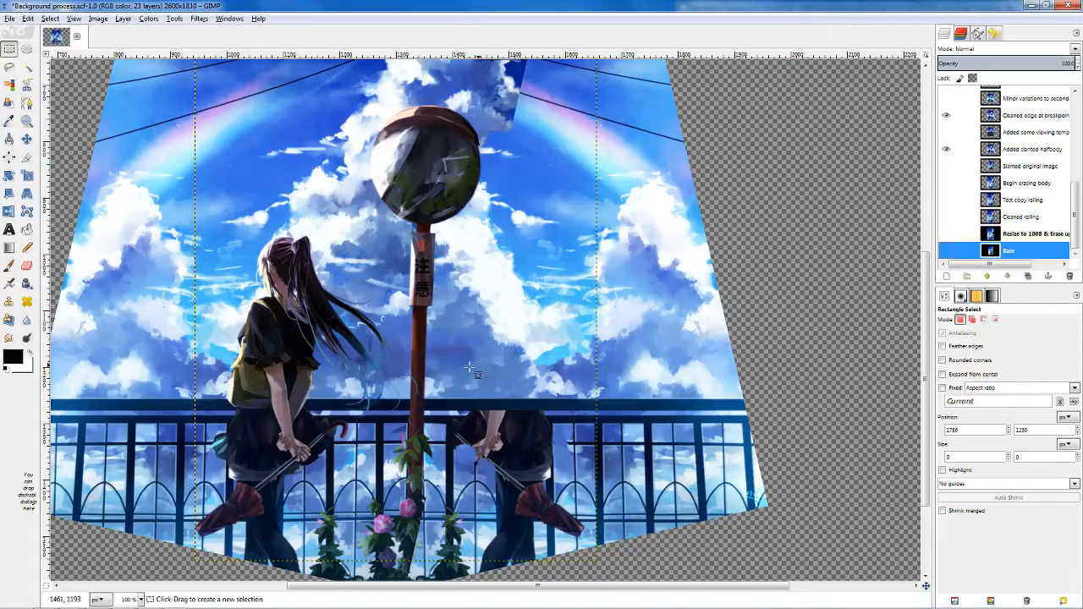
{"action": "left_click", "coordinate": [946, 148]}
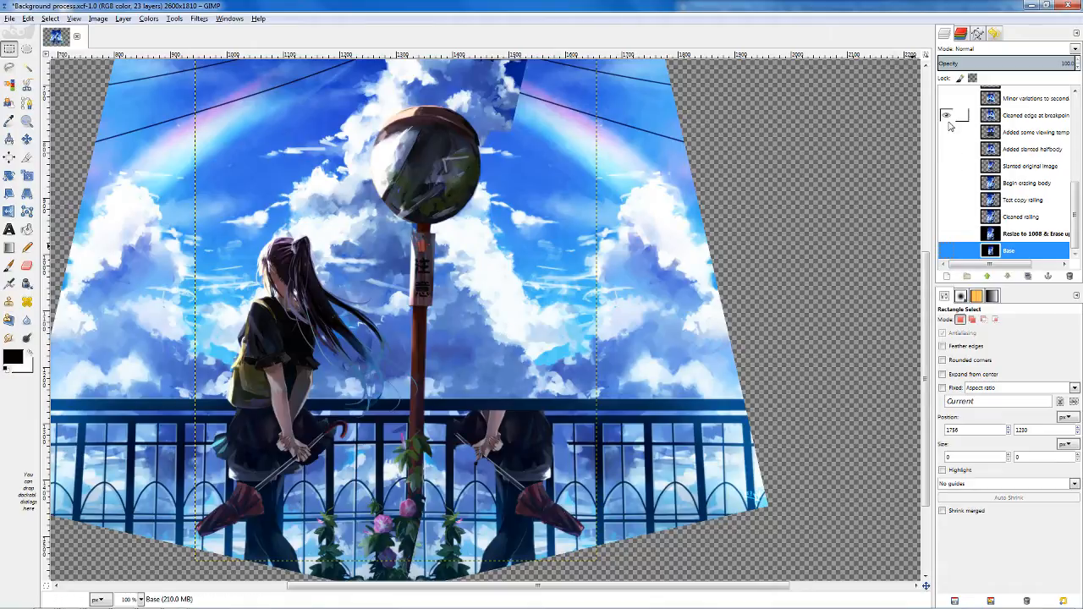
{"action": "scroll", "coordinate": [958, 171], "scroll_direction": "up", "scroll_amount": 1}
{"action": "left_click", "coordinate": [946, 167]}
{"action": "left_click", "coordinate": [946, 149]}
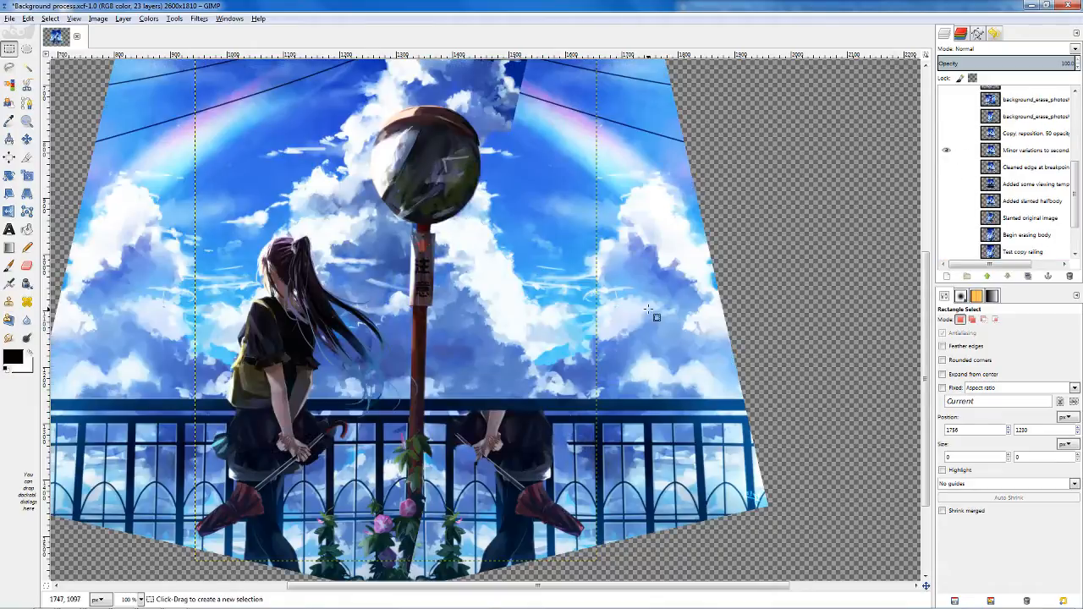
- View the Copy, reposition, 50 opacity layer, and show only the lowest background_erase layer with the tilted railing
{"action": "left_click", "coordinate": [946, 133]}
{"action": "scroll", "coordinate": [650, 247], "scroll_direction": "up", "scroll_amount": 1}
{"action": "left_click", "coordinate": [945, 116]}
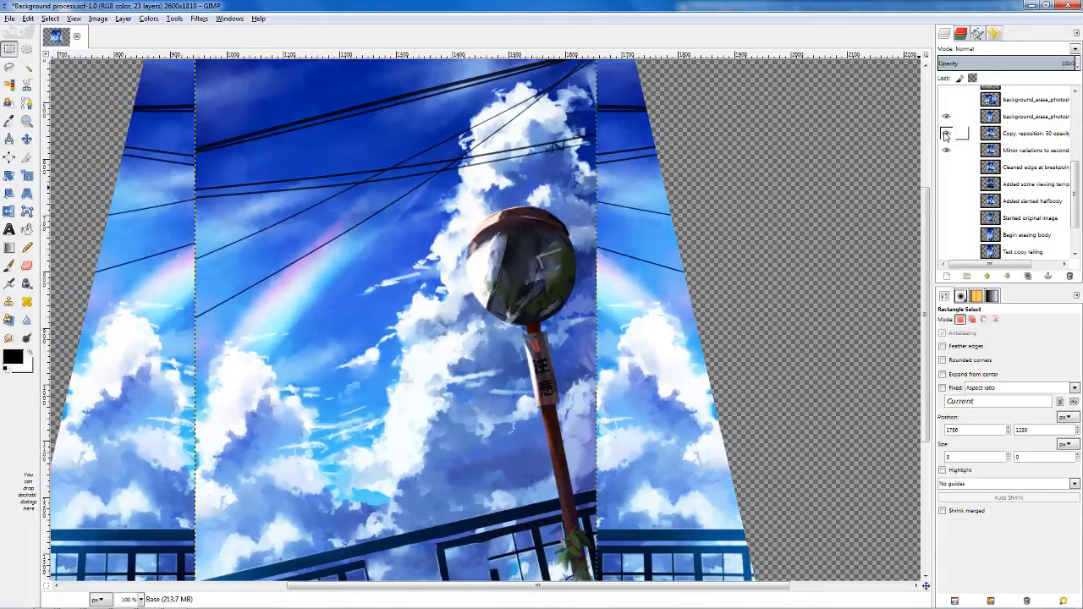
{"action": "left_click", "coordinate": [946, 150]}
{"action": "scroll", "coordinate": [769, 189], "scroll_direction": "down", "scroll_amount": 2}
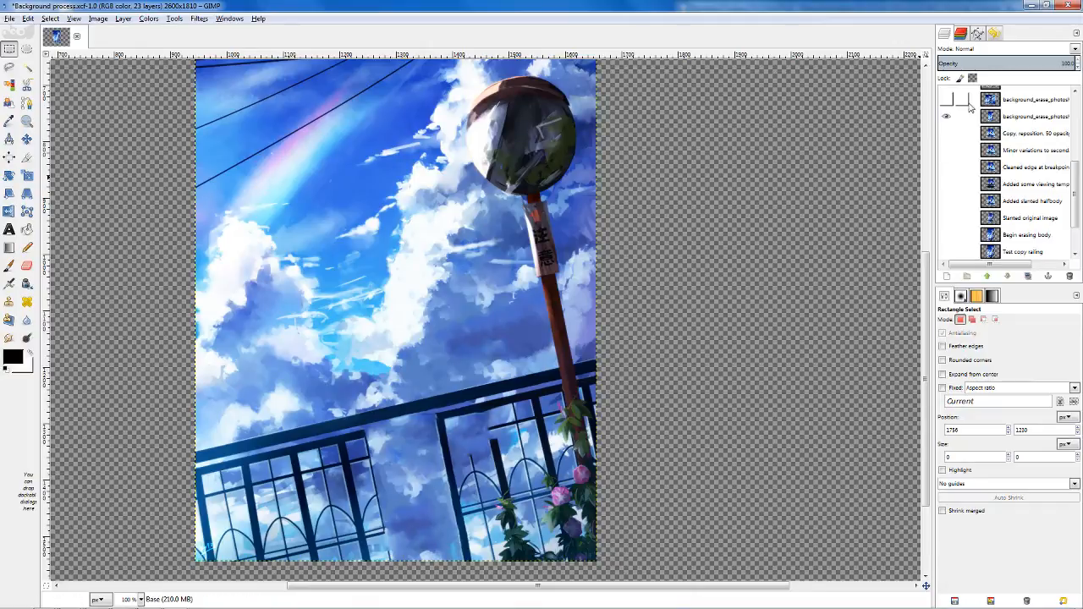
- Alternate between the two lowest background_erase layers to compare the single image with the repositioned and rotated copies
{"action": "scroll", "coordinate": [952, 133], "scroll_direction": "up", "scroll_amount": 3}
{"action": "left_click", "coordinate": [948, 168]}
{"action": "left_click", "coordinate": [946, 151]}
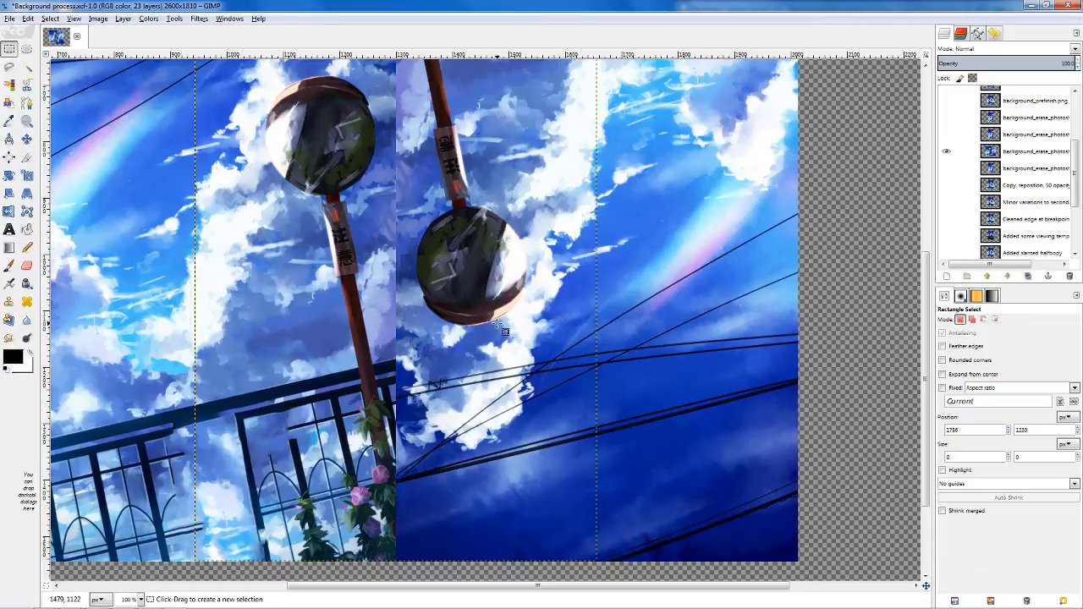
{"action": "left_click", "coordinate": [946, 168]}
{"action": "left_click", "coordinate": [947, 151]}
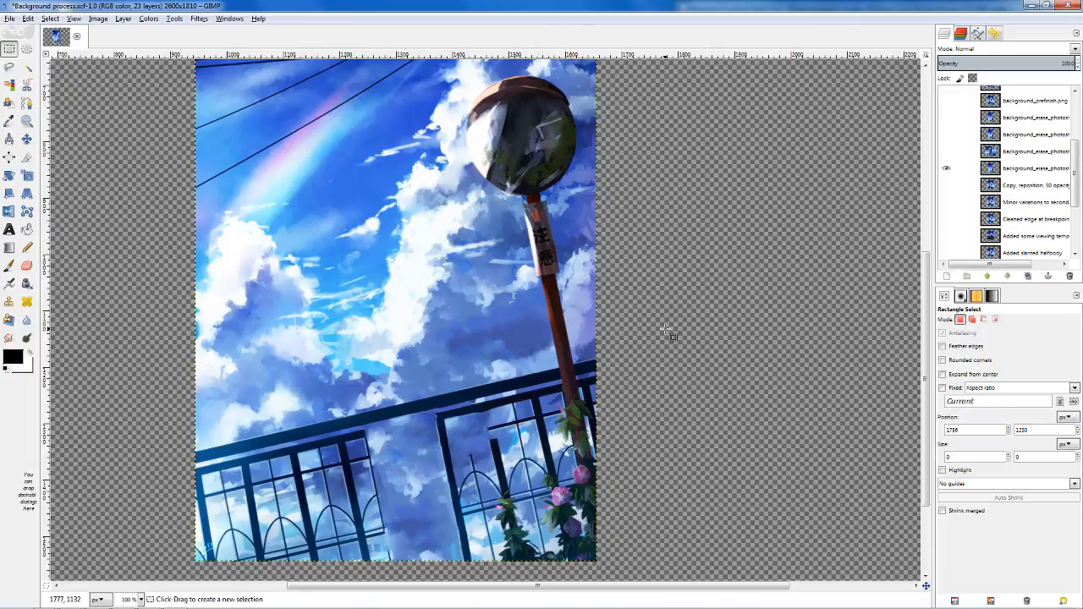
{"action": "left_click", "coordinate": [947, 168]}
{"action": "left_click", "coordinate": [946, 151]}
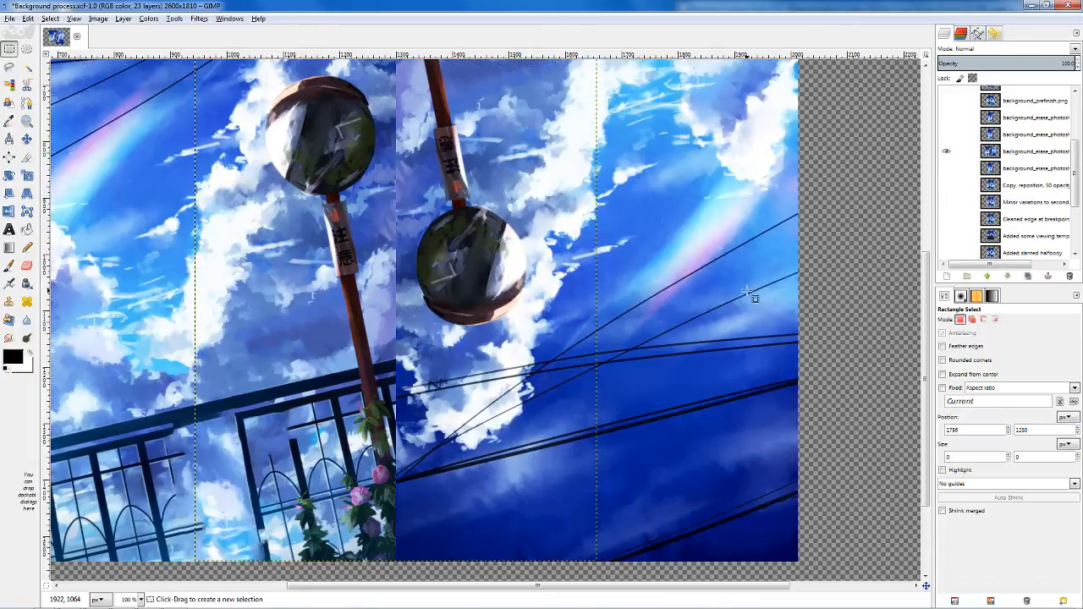
- Mark clouds in the rotated copy with a temporary rectangular selection, and point out the gap in the upright copy's railing
{"action": "scroll", "coordinate": [748, 292], "scroll_direction": "up", "scroll_amount": 3}
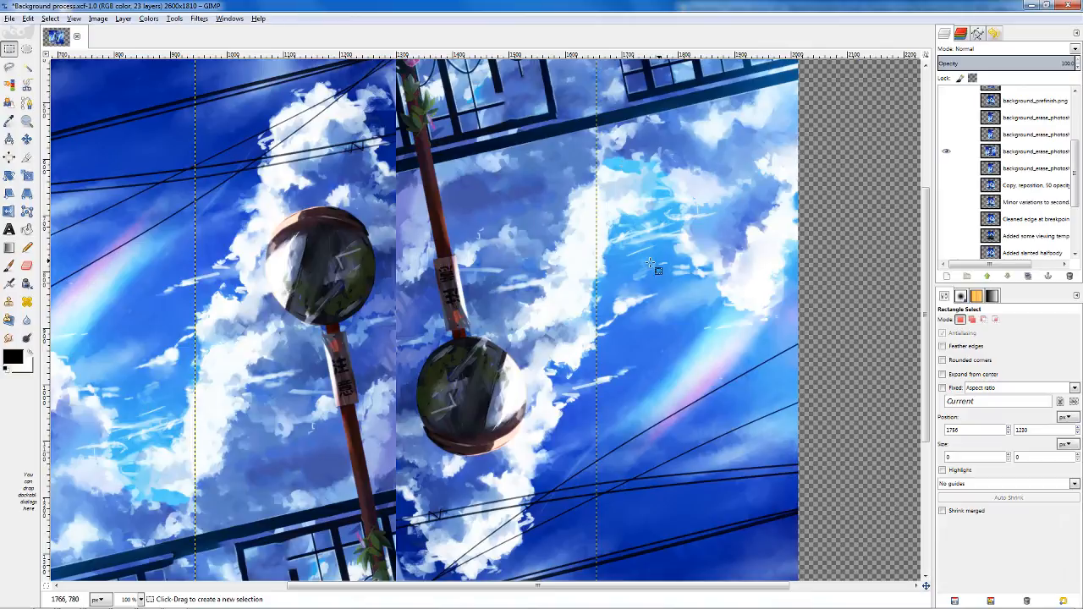
{"action": "left_click_drag", "start_coordinate": [587, 173], "coordinate": [677, 260]}
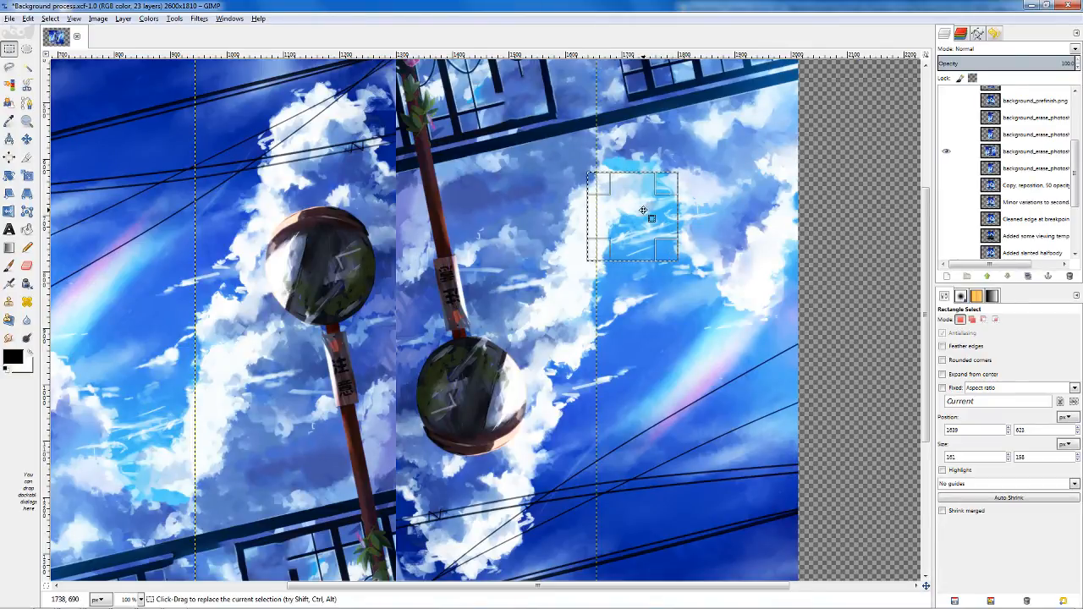
{"action": "scroll", "coordinate": [321, 454], "scroll_direction": "down", "scroll_amount": 2}
{"action": "left_click_drag", "start_coordinate": [645, 214], "coordinate": [227, 393]}
{"action": "left_click", "coordinate": [303, 384]}
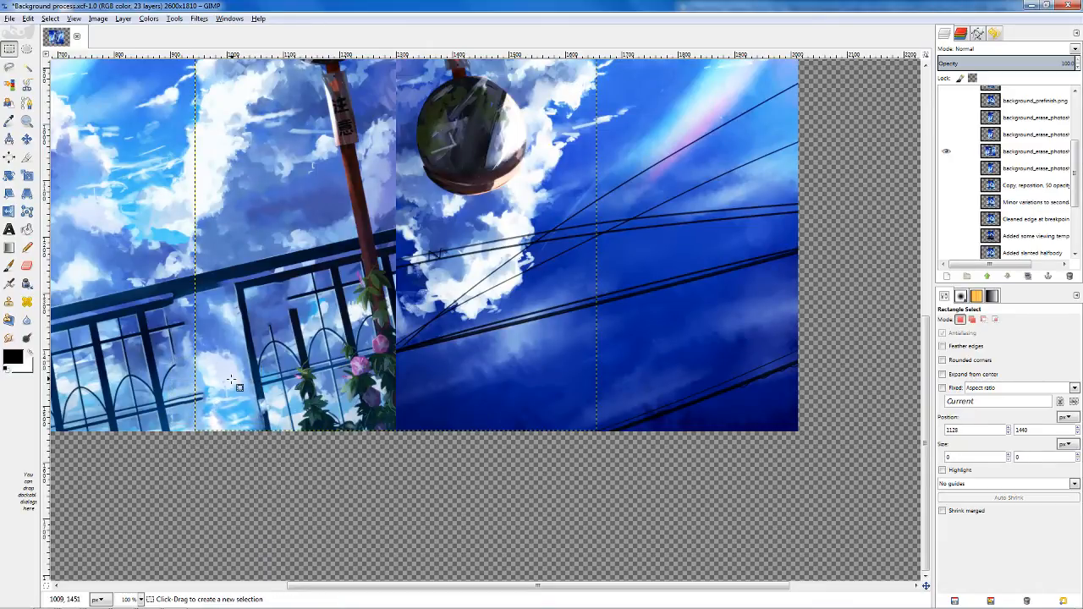
- Show the third background_erase layer from the bottom instead of the second, and examine its partly rebuilt railing
{"action": "left_click", "coordinate": [946, 134]}
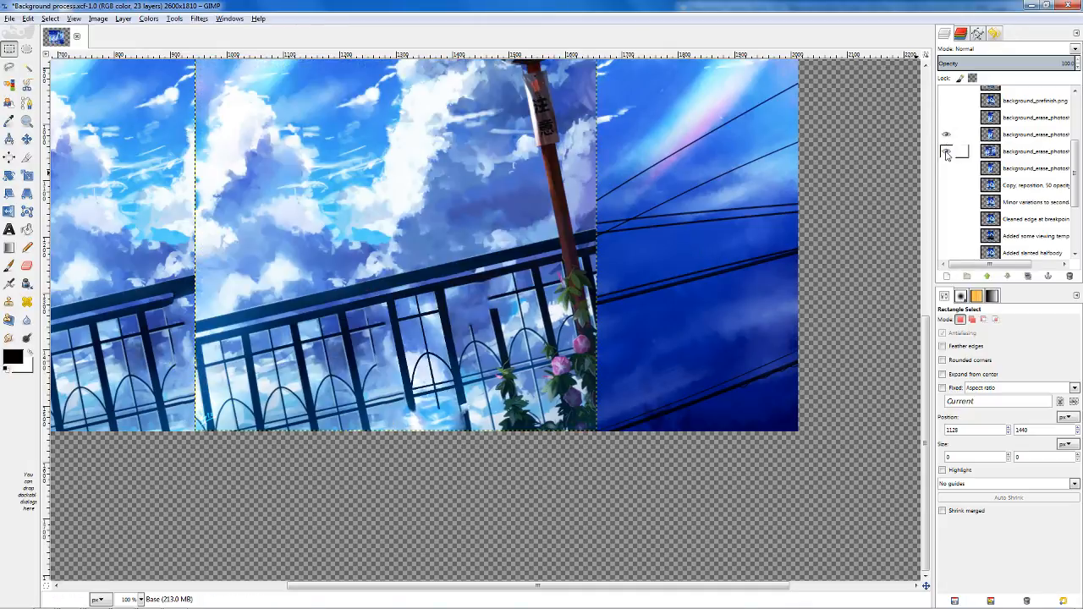
{"action": "left_click", "coordinate": [945, 151]}
{"action": "scroll", "coordinate": [584, 314], "scroll_direction": "up", "scroll_amount": 1}
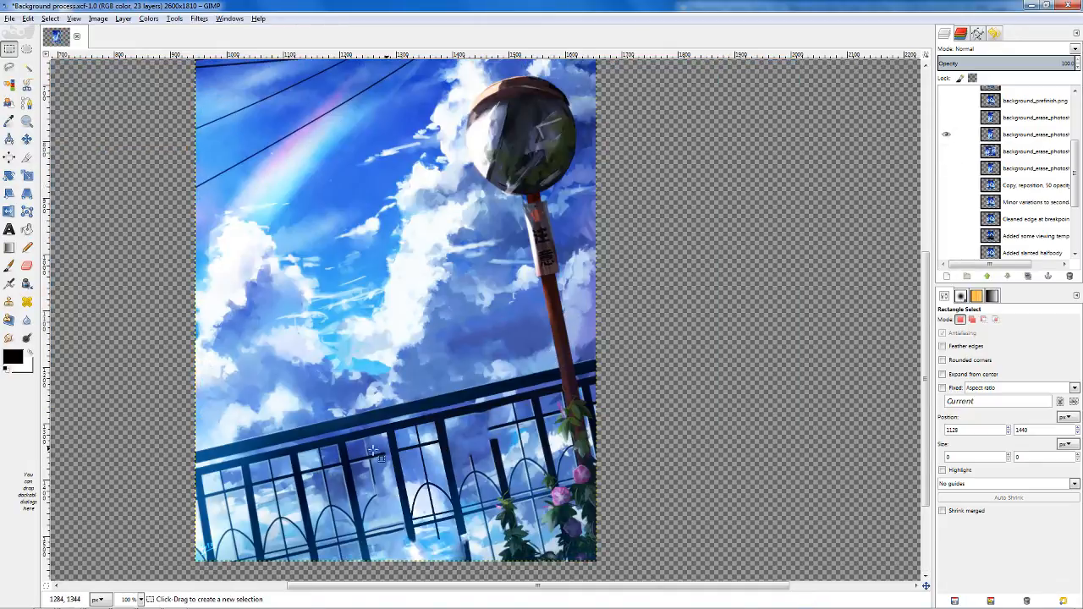
{"action": "scroll", "coordinate": [406, 455], "scroll_direction": "down", "scroll_amount": 1}
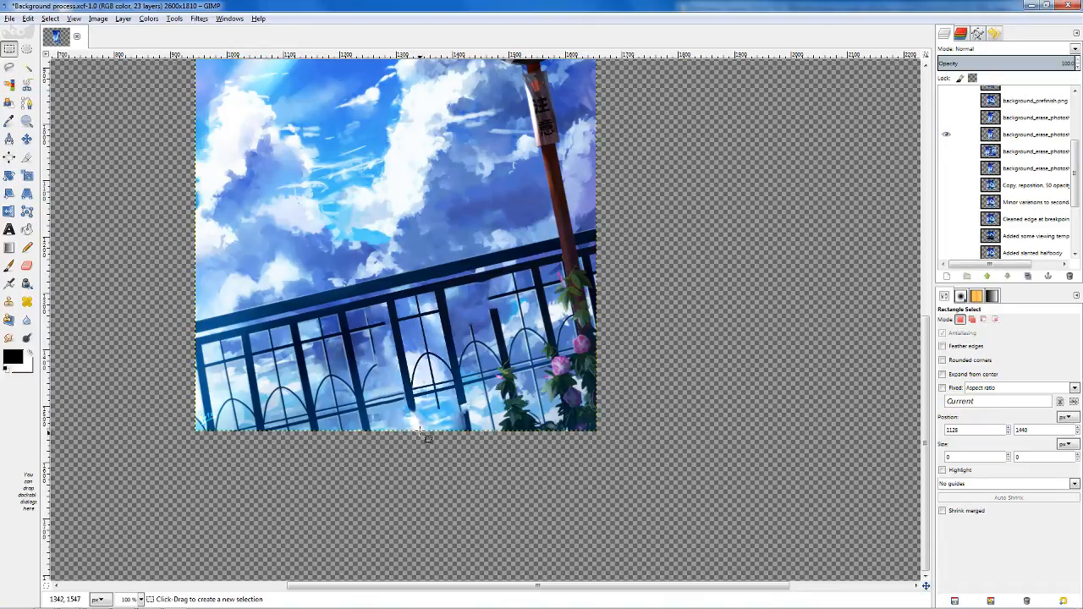
{"action": "scroll", "coordinate": [951, 190], "scroll_direction": "up", "scroll_amount": 1}
- Show the fourth background_erase layer from the bottom and toggle it against the third to compare the railing repair
{"action": "left_click", "coordinate": [947, 162]}
{"action": "left_click", "coordinate": [949, 146]}
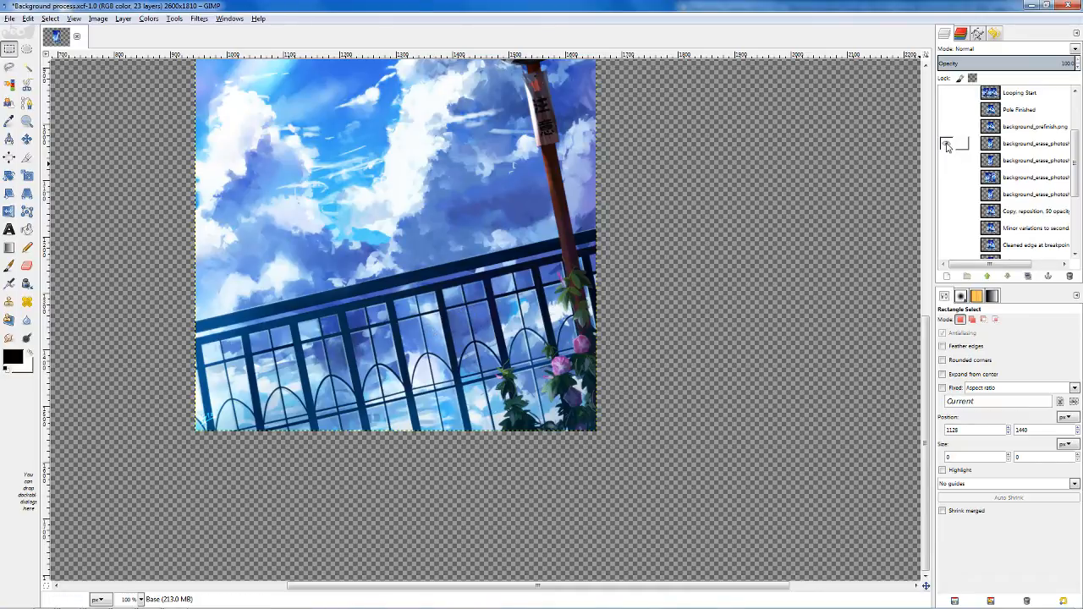
{"action": "left_click", "coordinate": [947, 145]}
{"action": "left_click", "coordinate": [950, 162]}
{"action": "left_click", "coordinate": [947, 161]}
{"action": "left_click", "coordinate": [946, 143]}
{"action": "left_click", "coordinate": [946, 143]}
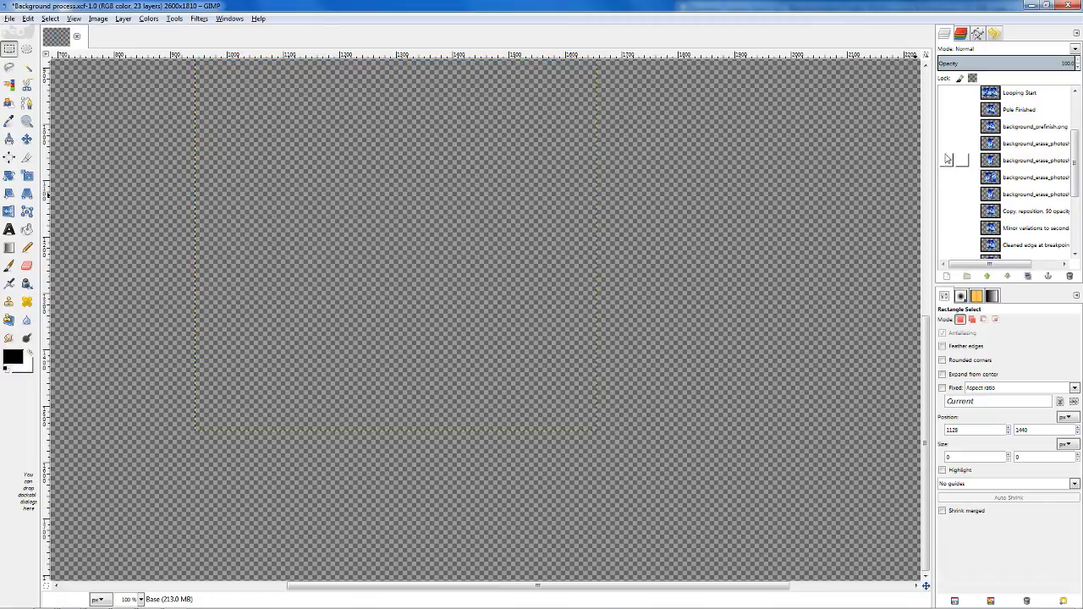
- Flip through the second and third background_erase layers from the bottom, and return to the fourth to examine its rebuilt railing
{"action": "left_click", "coordinate": [947, 160]}
{"action": "left_click", "coordinate": [947, 177]}
{"action": "left_click", "coordinate": [947, 177]}
{"action": "left_click", "coordinate": [947, 160]}
{"action": "left_click", "coordinate": [946, 160]}
{"action": "left_click", "coordinate": [948, 160]}
{"action": "left_click", "coordinate": [946, 143]}
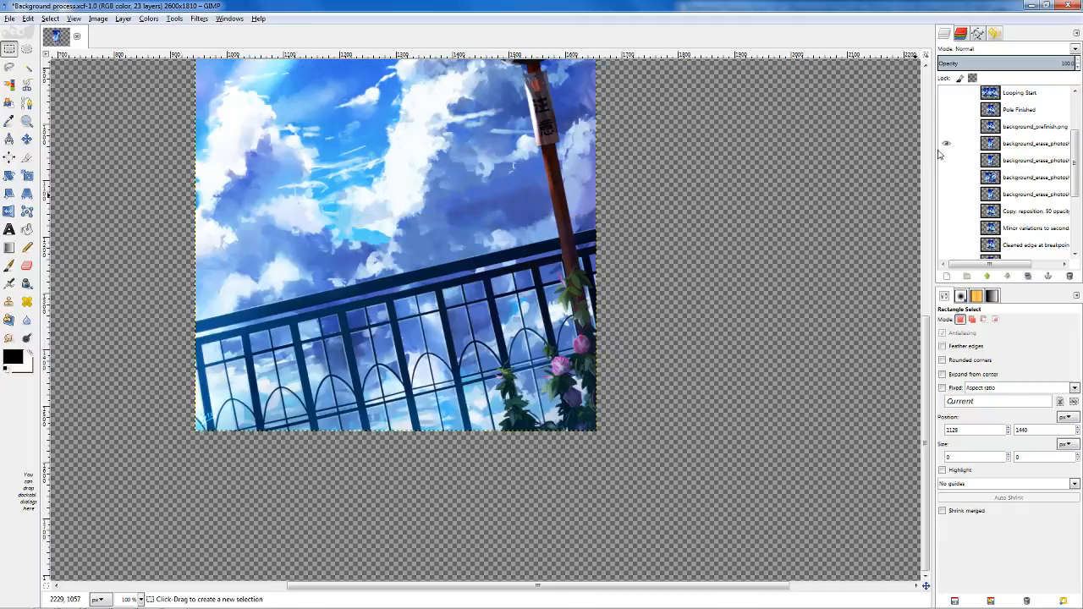
{"action": "scroll", "coordinate": [1016, 169], "scroll_direction": "down", "scroll_amount": 2}
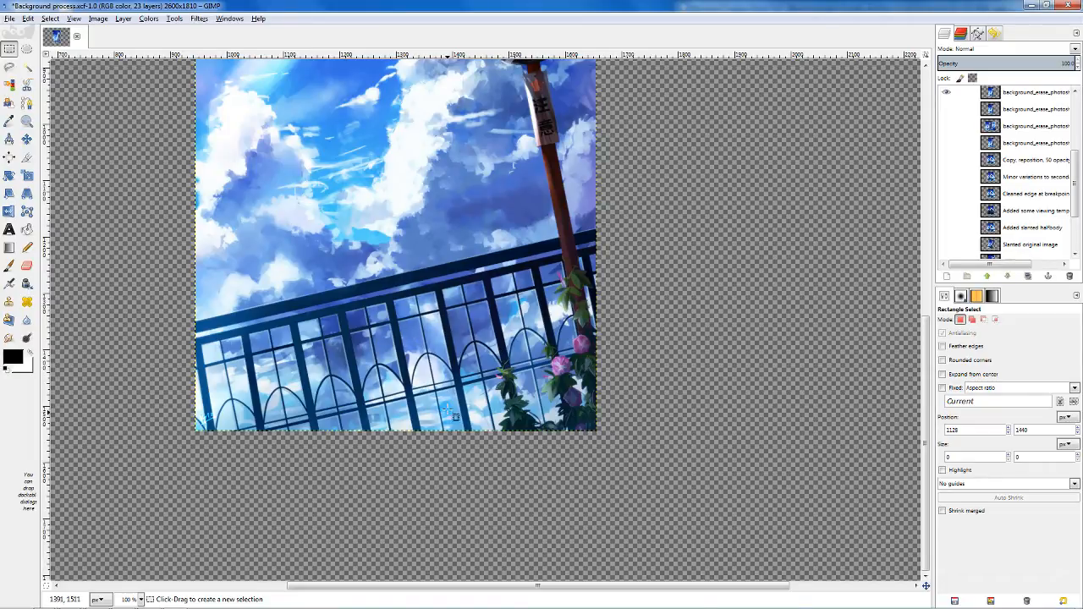
- Show the background_prefinish.png layer instead of the erase layer, and examine the whole scene from the sky to the lower railing
{"action": "scroll", "coordinate": [1015, 169], "scroll_direction": "up", "scroll_amount": 3}
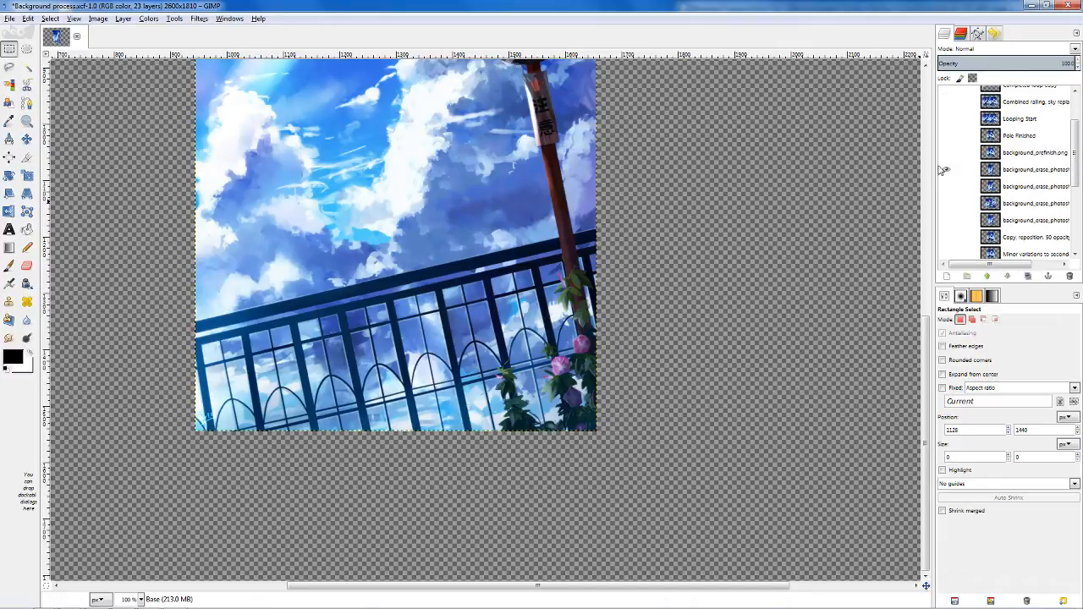
{"action": "left_click", "coordinate": [946, 169]}
{"action": "left_click", "coordinate": [946, 152]}
{"action": "scroll", "coordinate": [470, 317], "scroll_direction": "up", "scroll_amount": 1}
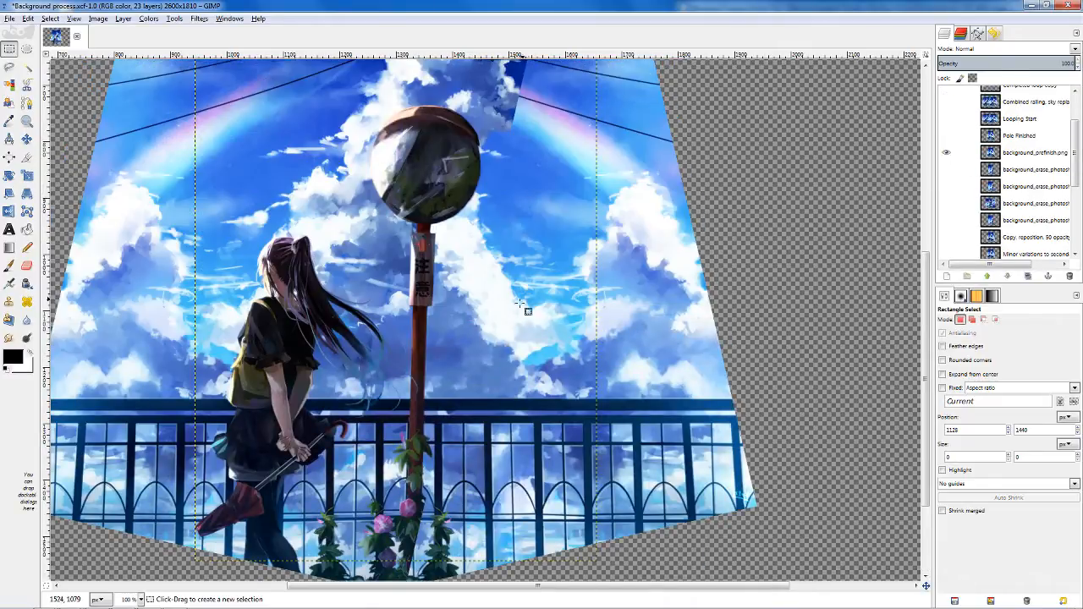
{"action": "scroll", "coordinate": [554, 242], "scroll_direction": "up", "scroll_amount": 1}
{"action": "scroll", "coordinate": [554, 245], "scroll_direction": "down", "scroll_amount": 2}
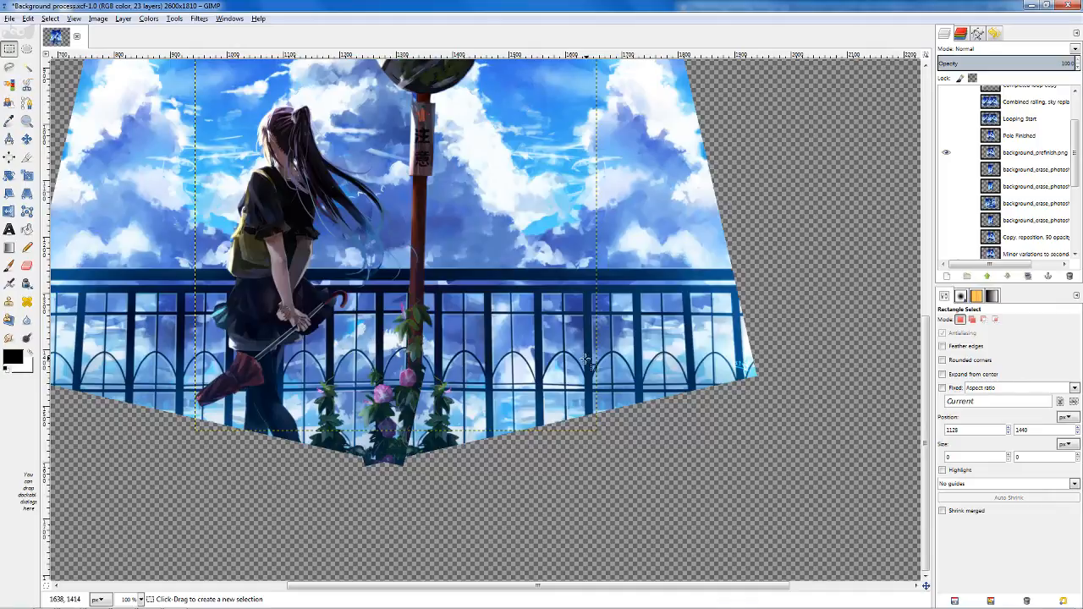
{"action": "scroll", "coordinate": [626, 217], "scroll_direction": "up", "scroll_amount": 2}
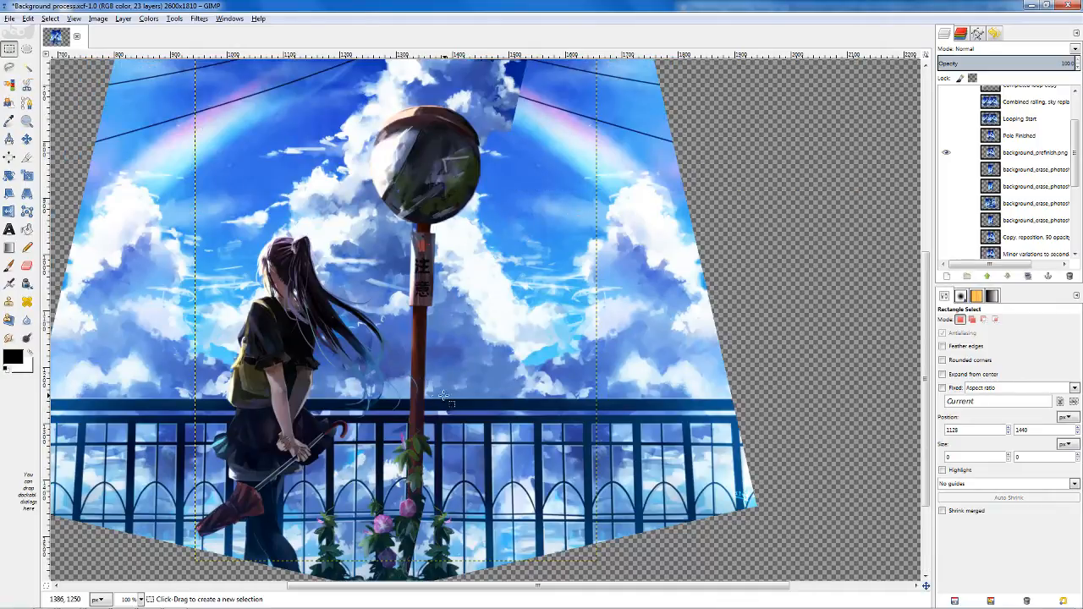
{"action": "scroll", "coordinate": [530, 396], "scroll_direction": "down", "scroll_amount": 2}
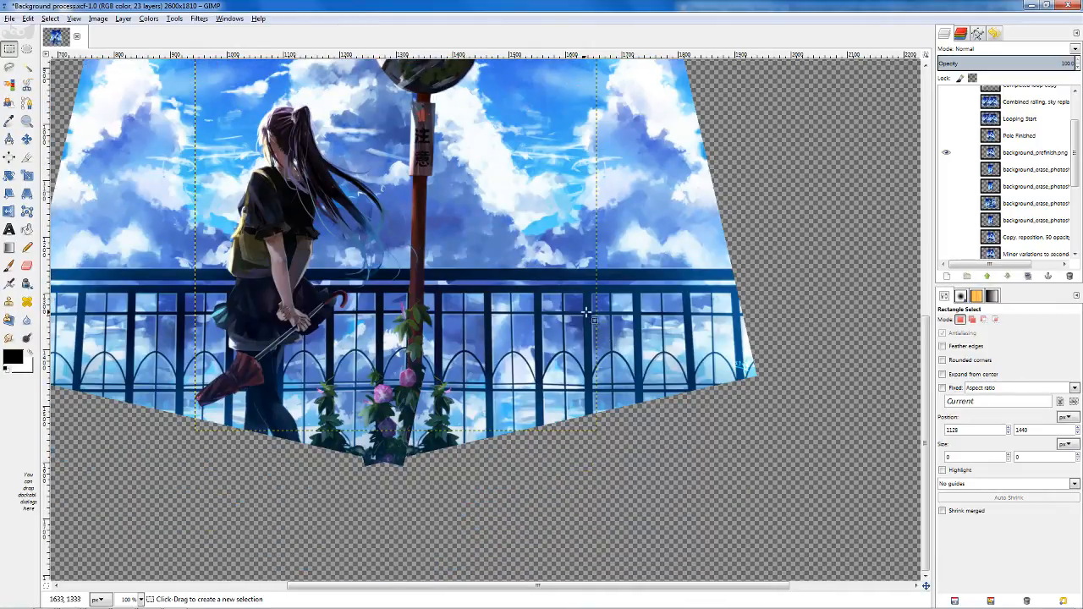
- Mark the railing sections on both sides of the figure and the pole's flowered base with temporary rectangular selections
{"action": "left_click_drag", "start_coordinate": [528, 285], "coordinate": [643, 430]}
{"action": "left_click", "coordinate": [571, 280]}
{"action": "left_click_drag", "start_coordinate": [586, 288], "coordinate": [616, 429]}
{"action": "left_click", "coordinate": [577, 294]}
{"action": "left_click_drag", "start_coordinate": [185, 285], "coordinate": [58, 385]}
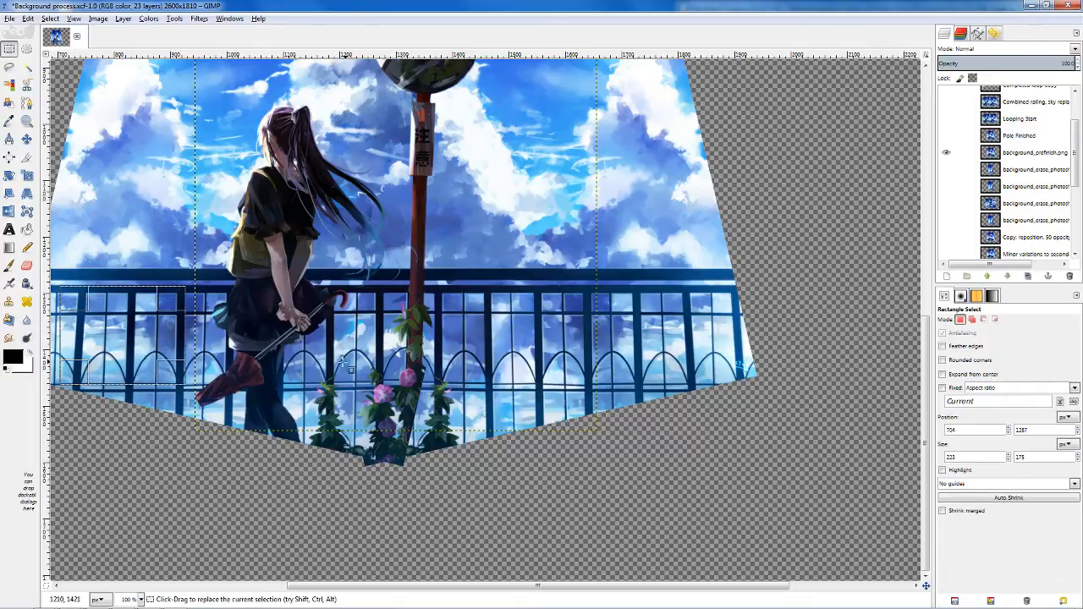
{"action": "left_click", "coordinate": [346, 361]}
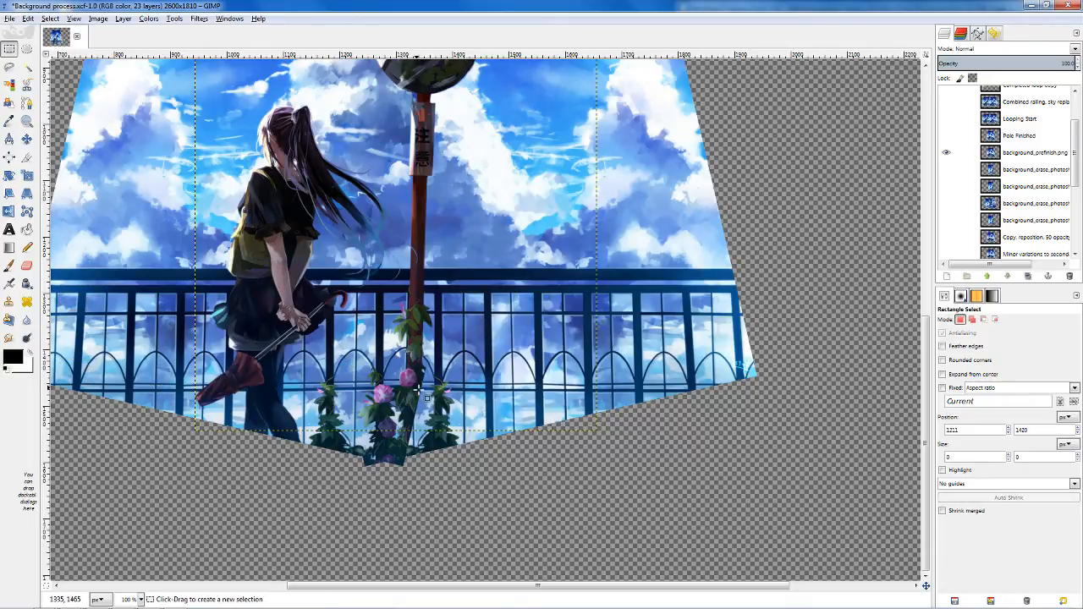
{"action": "left_click_drag", "start_coordinate": [401, 362], "coordinate": [439, 408]}
{"action": "left_click", "coordinate": [578, 321]}
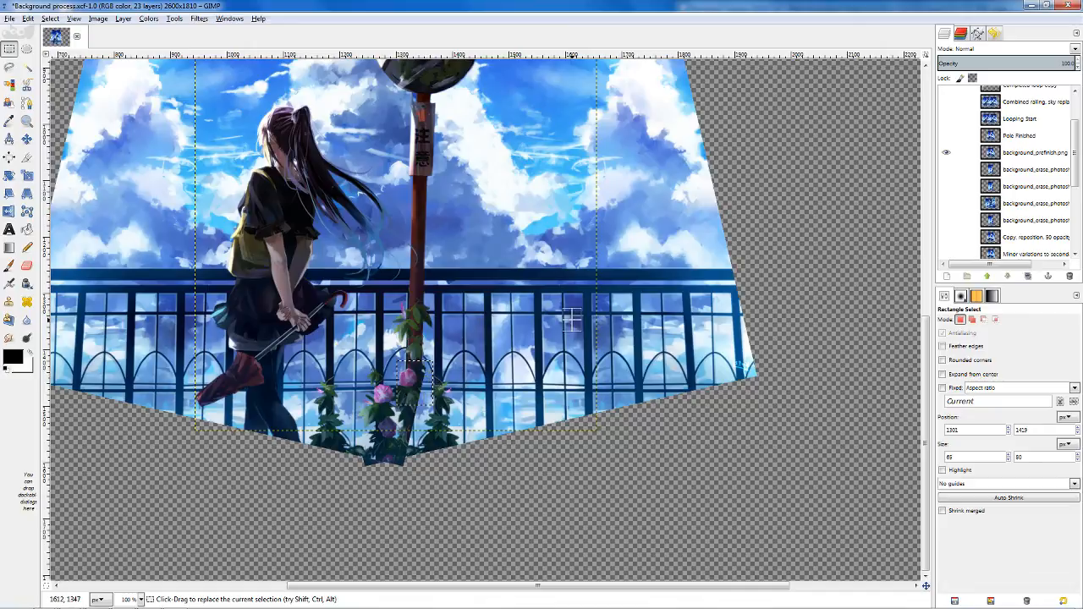
- Replace the background_prefinish.png layer with the Pole Finished layer, and examine the lower end of the pole
{"action": "scroll", "coordinate": [592, 313], "scroll_direction": "up", "scroll_amount": 6}
{"action": "scroll", "coordinate": [681, 283], "scroll_direction": "down", "scroll_amount": 3}
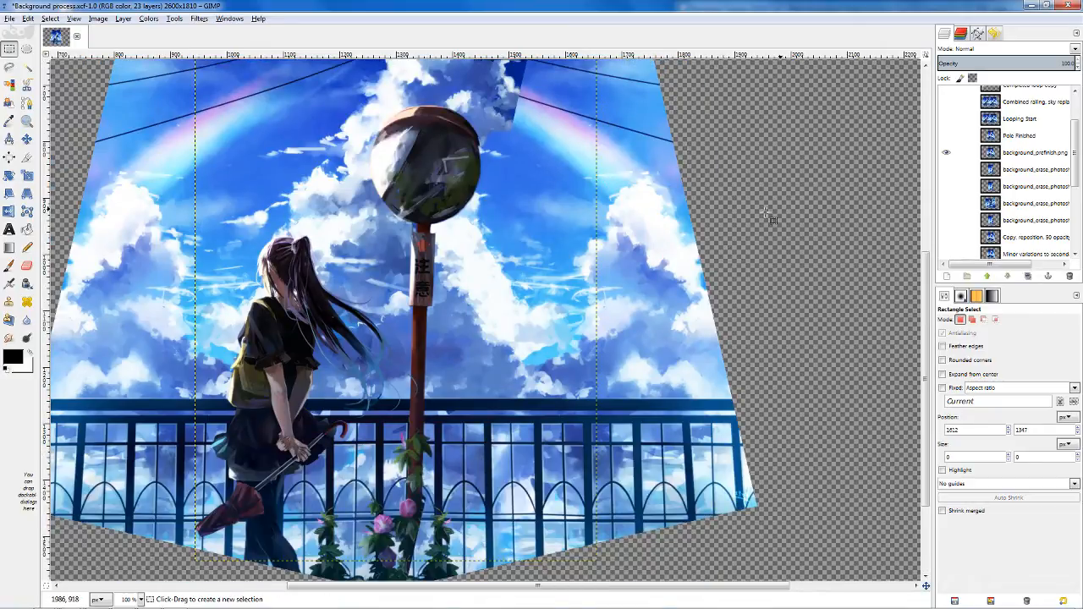
{"action": "left_click", "coordinate": [947, 154]}
{"action": "left_click", "coordinate": [947, 136]}
{"action": "scroll", "coordinate": [414, 404], "scroll_direction": "down", "scroll_amount": 3}
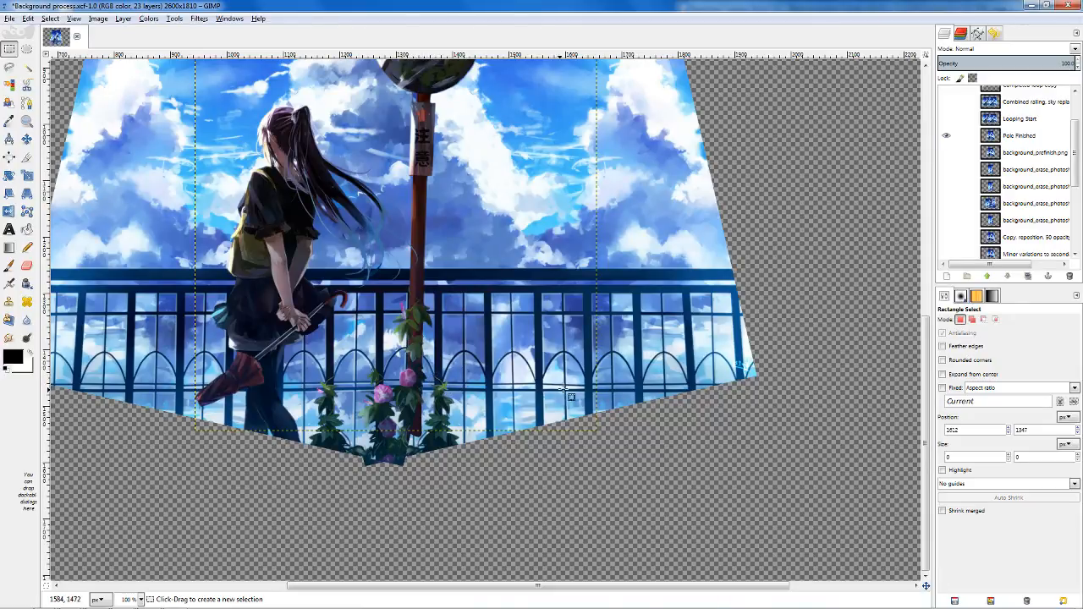
{"action": "scroll", "coordinate": [634, 367], "scroll_direction": "up", "scroll_amount": 3}
{"action": "scroll", "coordinate": [1001, 132], "scroll_direction": "up", "scroll_amount": 2}
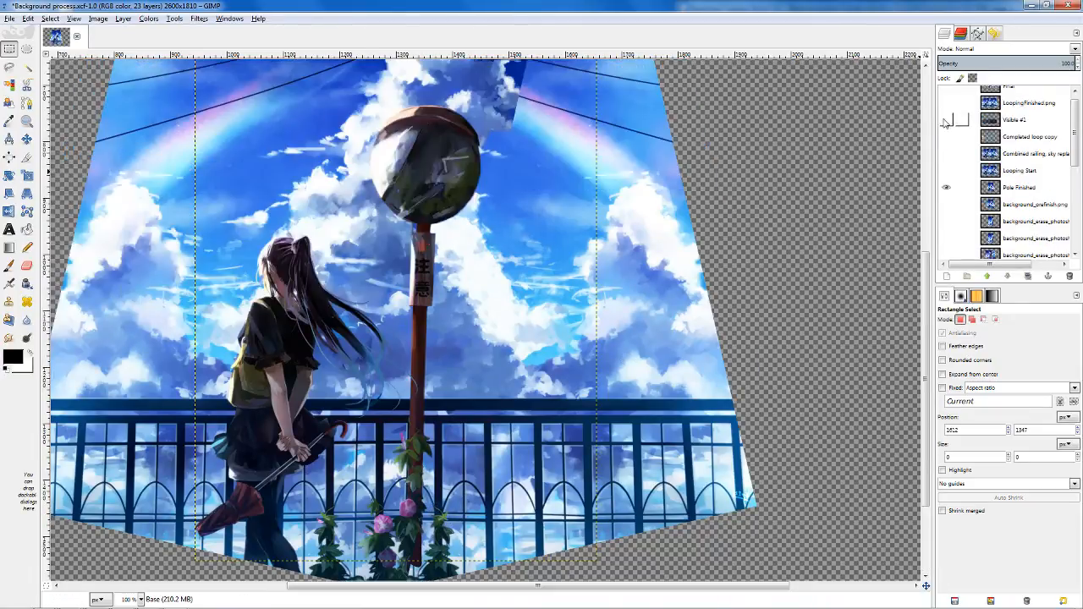
- Peek at the Visible #1 layer, replace Pole Finished with Looping Start, and mark the mirrored seam with a tall rectangular selection
{"action": "left_click", "coordinate": [947, 120]}
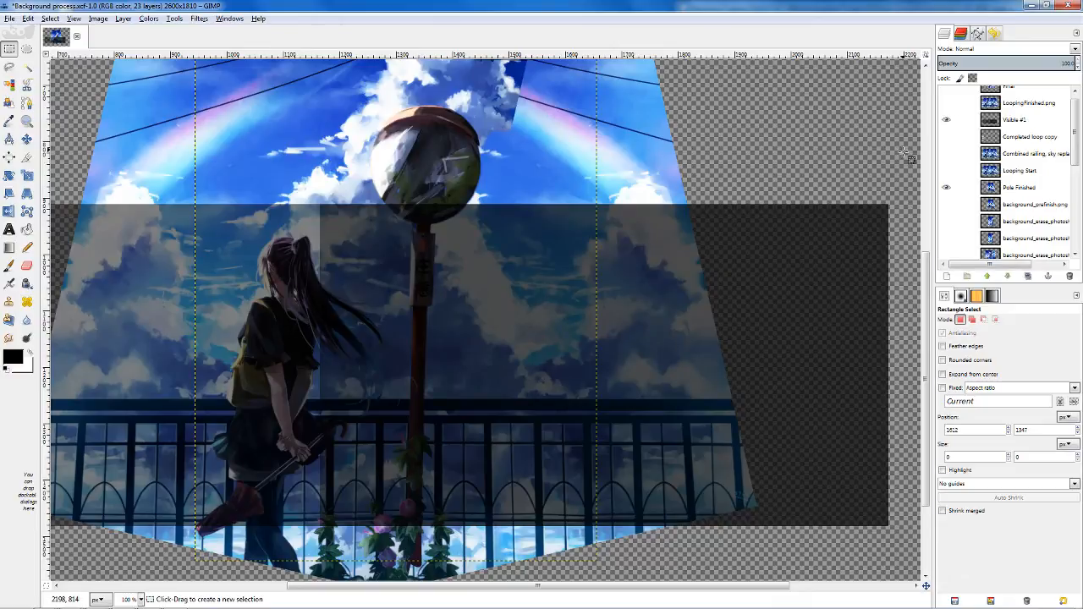
{"action": "left_click", "coordinate": [947, 120]}
{"action": "left_click", "coordinate": [946, 187]}
{"action": "left_click", "coordinate": [947, 171]}
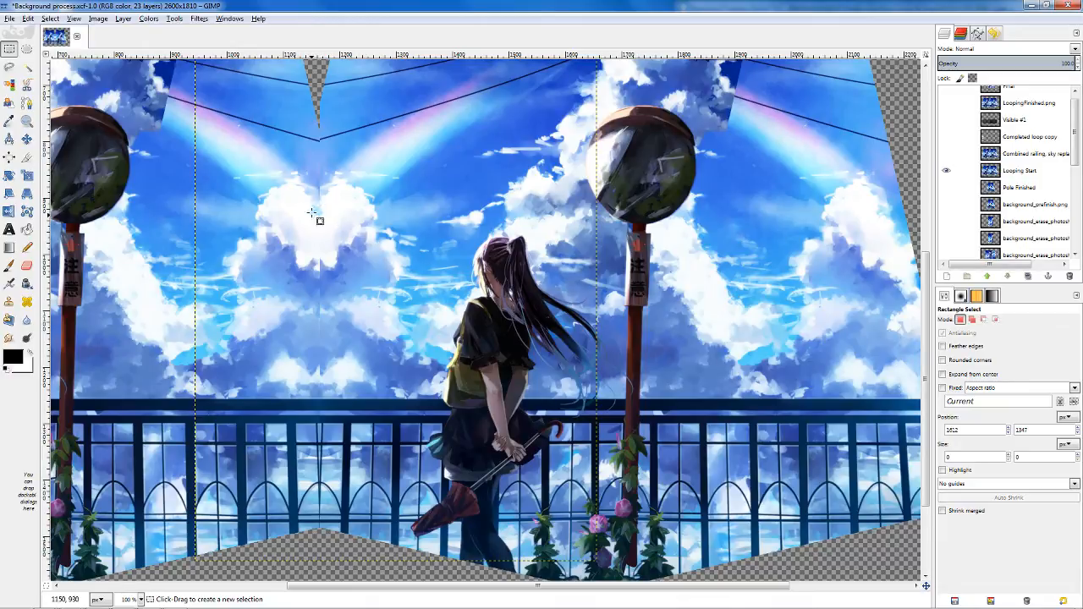
{"action": "left_click_drag", "start_coordinate": [332, 544], "coordinate": [306, 127]}
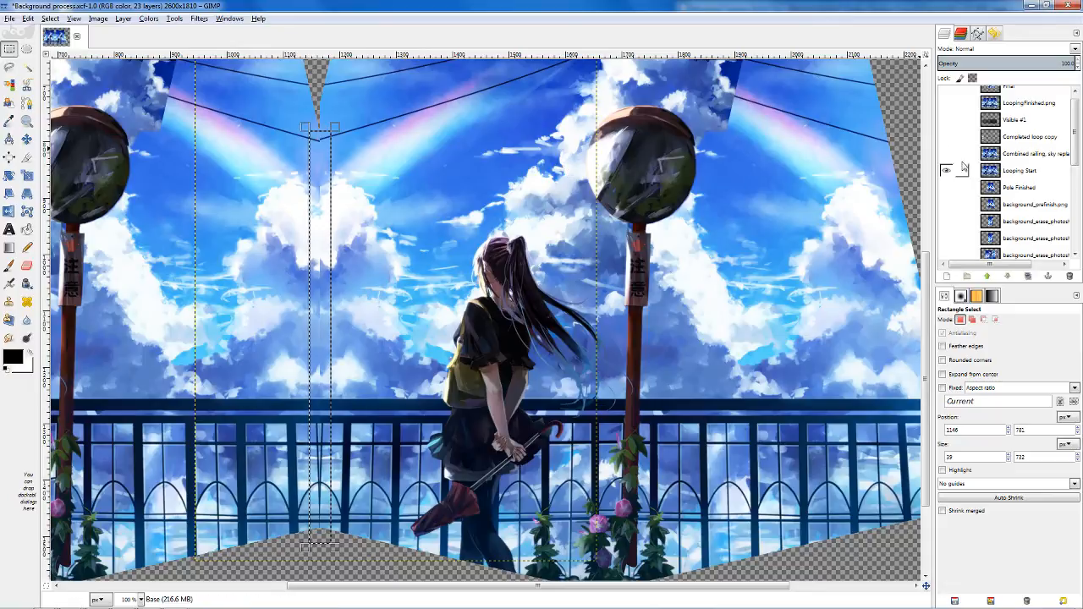
- Compare the seam on the combined railing and sky layer with Looping Start, clearing the selection along the way
{"action": "left_click", "coordinate": [947, 170]}
{"action": "left_click", "coordinate": [946, 153]}
{"action": "left_click", "coordinate": [503, 225]}
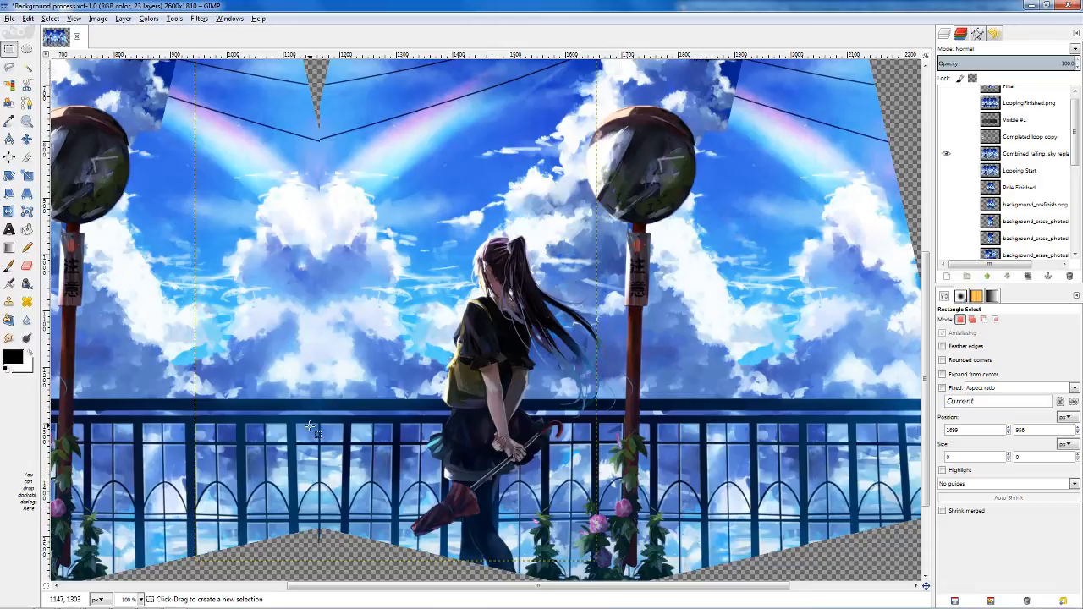
{"action": "left_click", "coordinate": [947, 154]}
{"action": "left_click", "coordinate": [947, 171]}
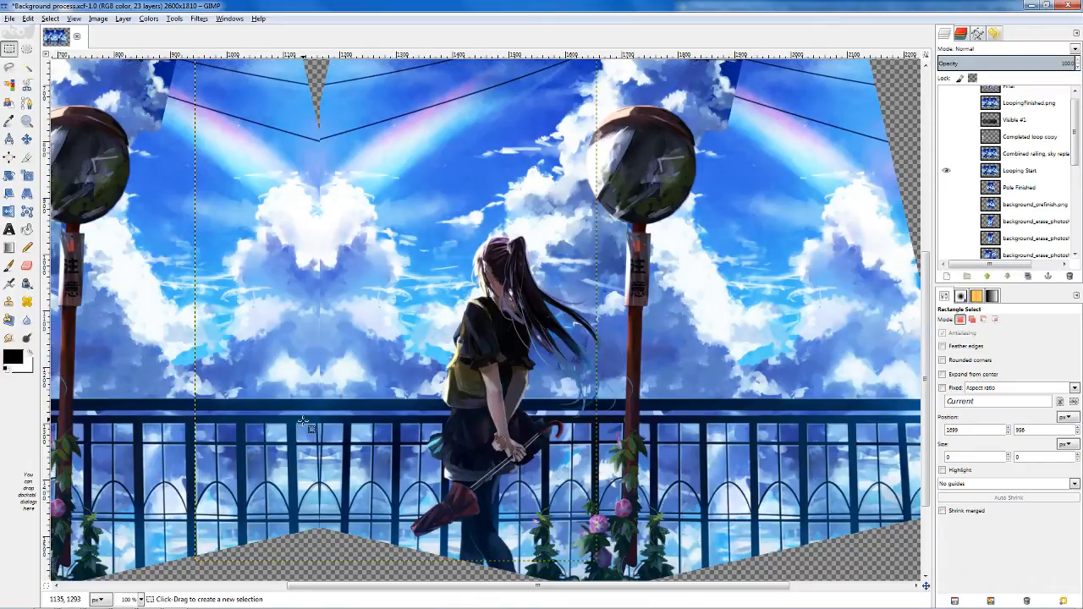
- Mark the two railing sections between the flowered pole and the mirrored seam with temporary rectangular selections
{"action": "left_click_drag", "start_coordinate": [389, 585], "coordinate": [263, 584]}
{"action": "left_click_drag", "start_coordinate": [366, 419], "coordinate": [431, 574]}
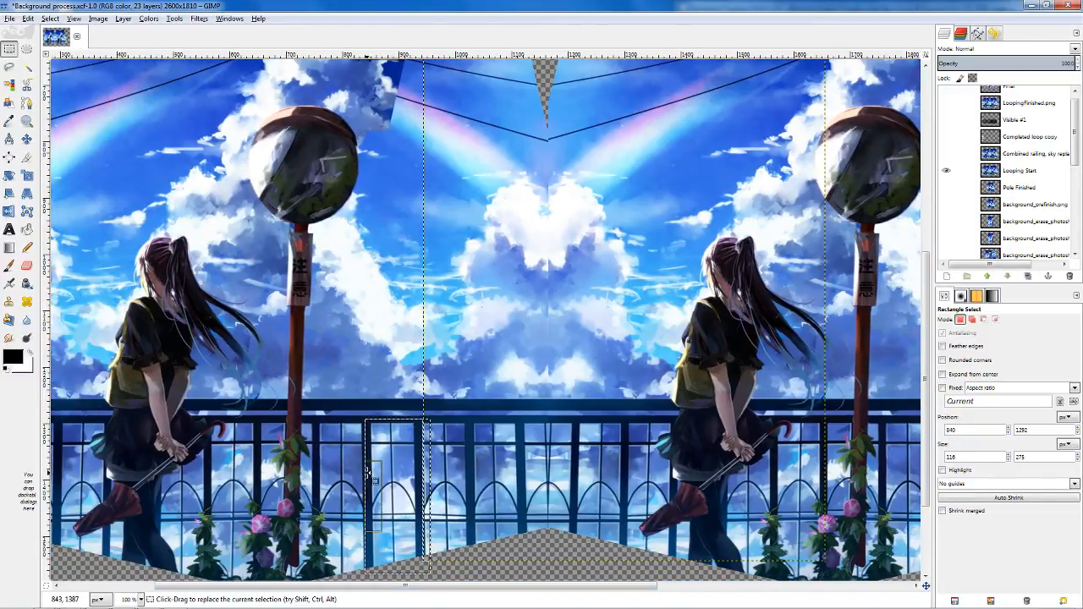
{"action": "left_click_drag", "start_coordinate": [368, 471], "coordinate": [369, 472]}
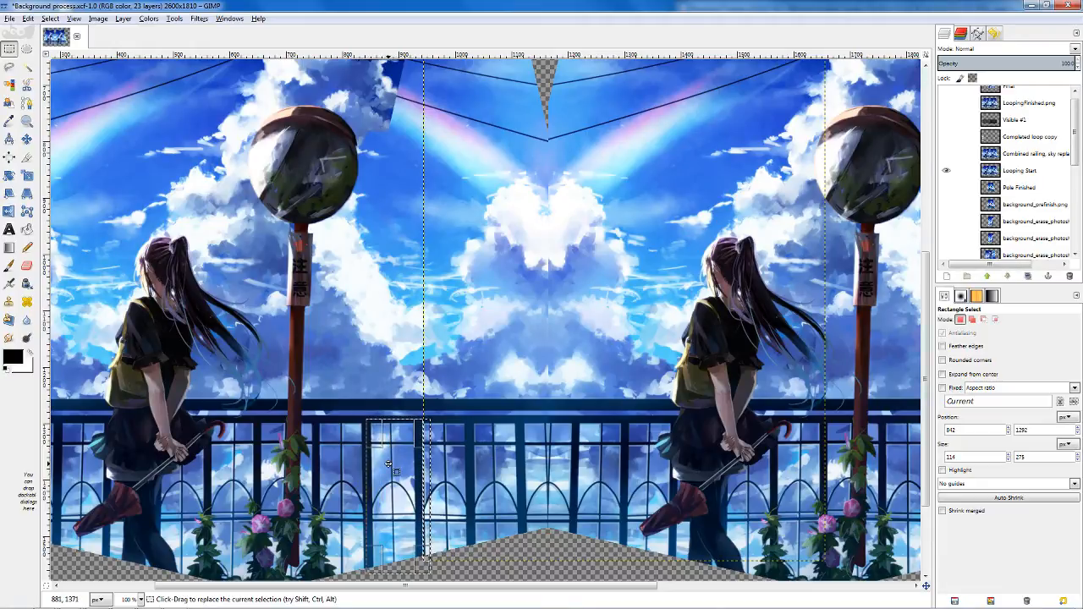
{"action": "left_click_drag", "start_coordinate": [388, 463], "coordinate": [389, 463]}
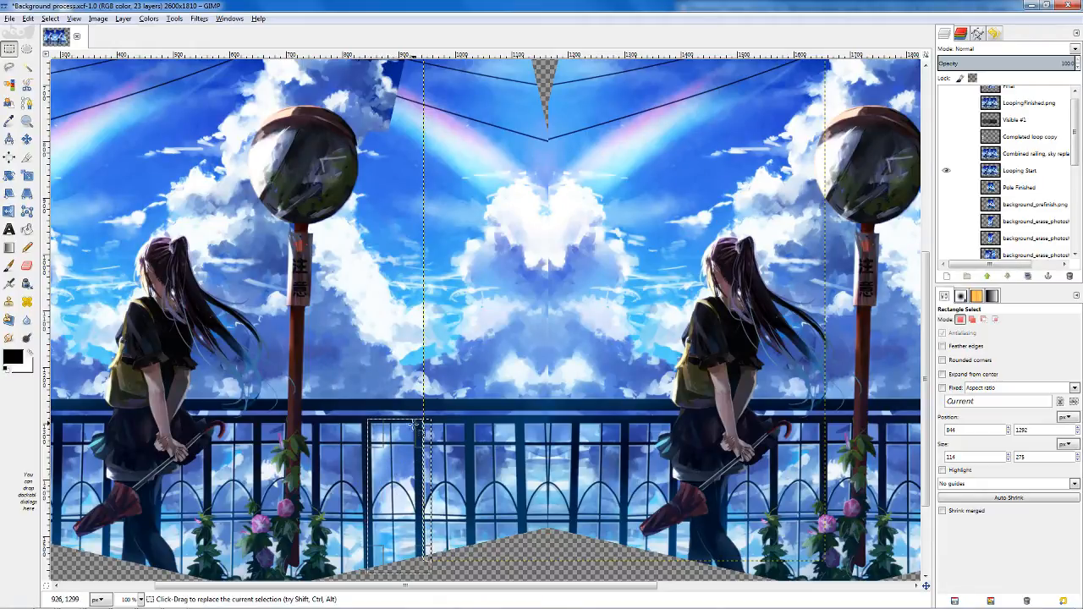
{"action": "left_click", "coordinate": [420, 414]}
{"action": "left_click_drag", "start_coordinate": [419, 416], "coordinate": [453, 556]}
{"action": "mouse_move", "coordinate": [437, 479]}
{"action": "left_mouse_down"}
{"action": "mouse_move", "coordinate": [565, 472]}
{"action": "mouse_move", "coordinate": [433, 473]}
{"action": "left_mouse_up"}
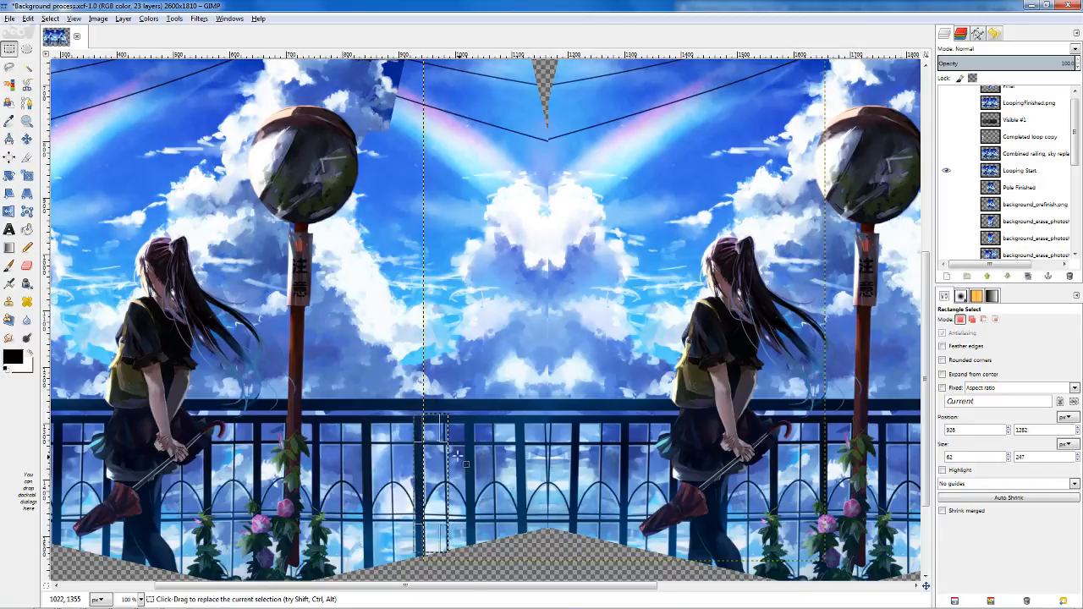
{"action": "left_click", "coordinate": [506, 449]}
- Mark the railing section near the image's far left edge, beside the first figure, with a temporary rectangular selection
{"action": "left_click_drag", "start_coordinate": [407, 592], "coordinate": [360, 585]}
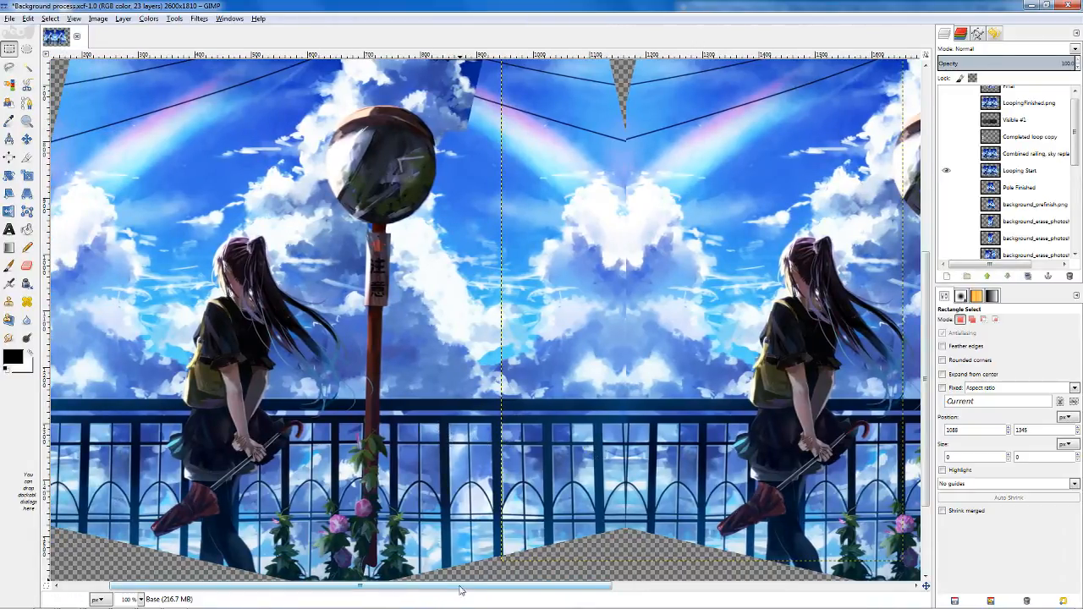
{"action": "left_click_drag", "start_coordinate": [463, 586], "coordinate": [415, 586]}
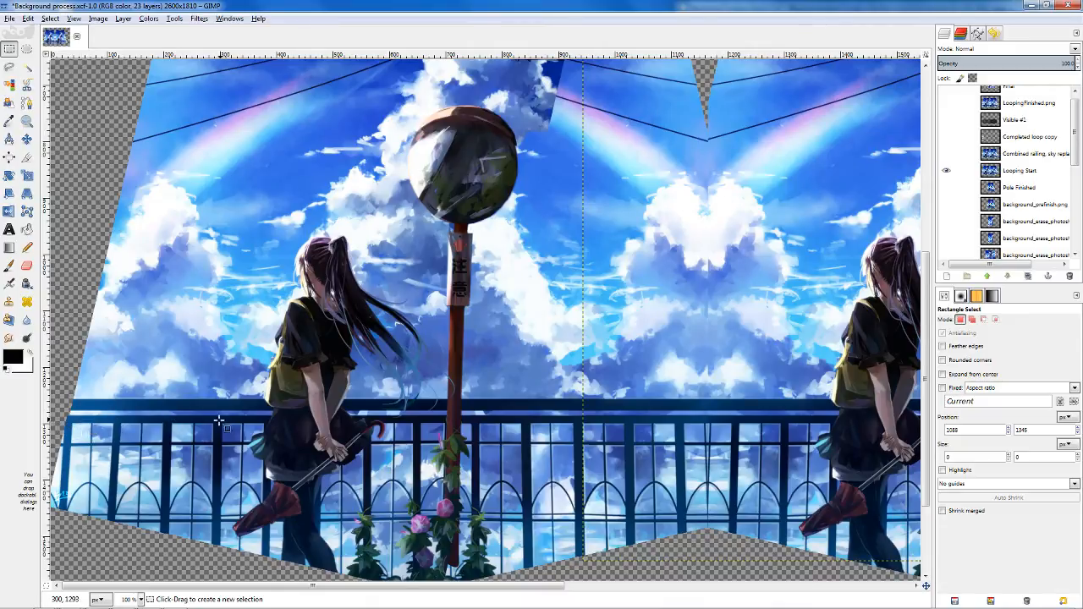
{"action": "left_click_drag", "start_coordinate": [217, 414], "coordinate": [139, 561]}
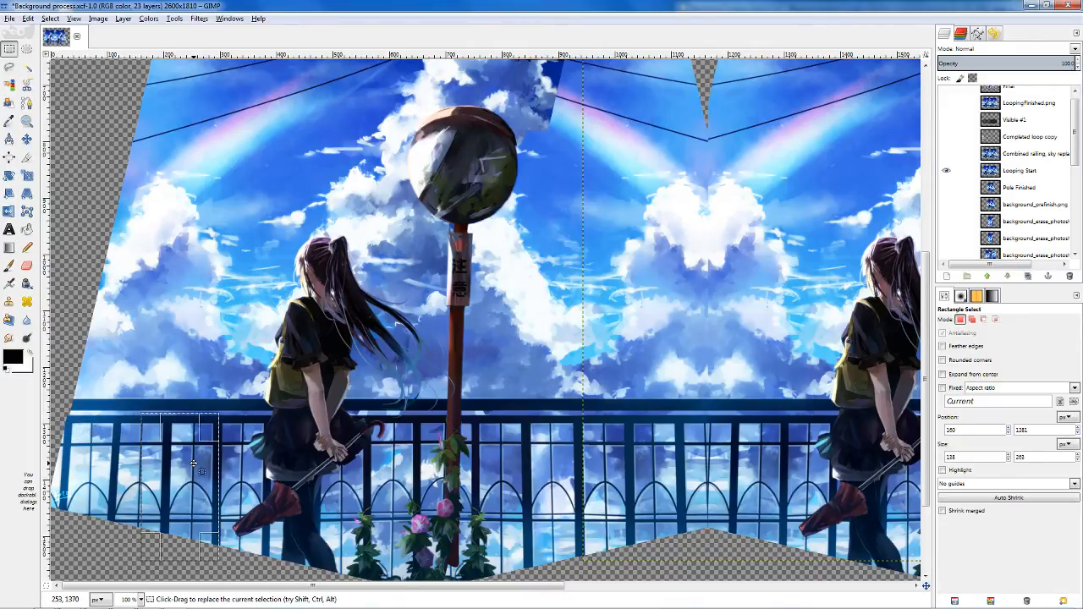
{"action": "left_click", "coordinate": [228, 426]}
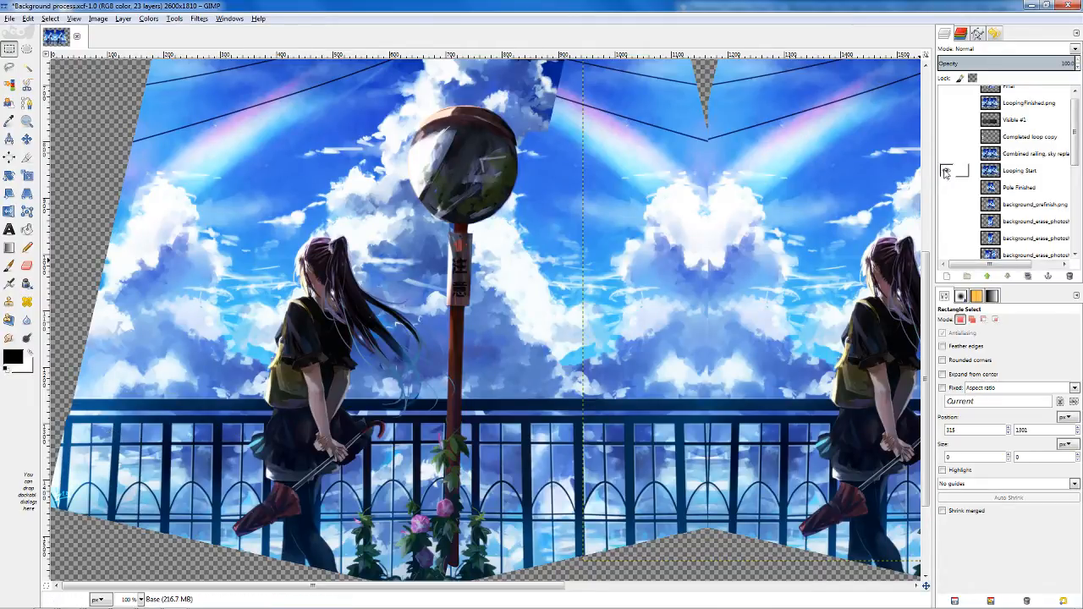
- Show the combined railing and sky layer, replace it with Completed loop copy, and examine the copied cloud and railing patch
{"action": "left_click", "coordinate": [945, 153]}
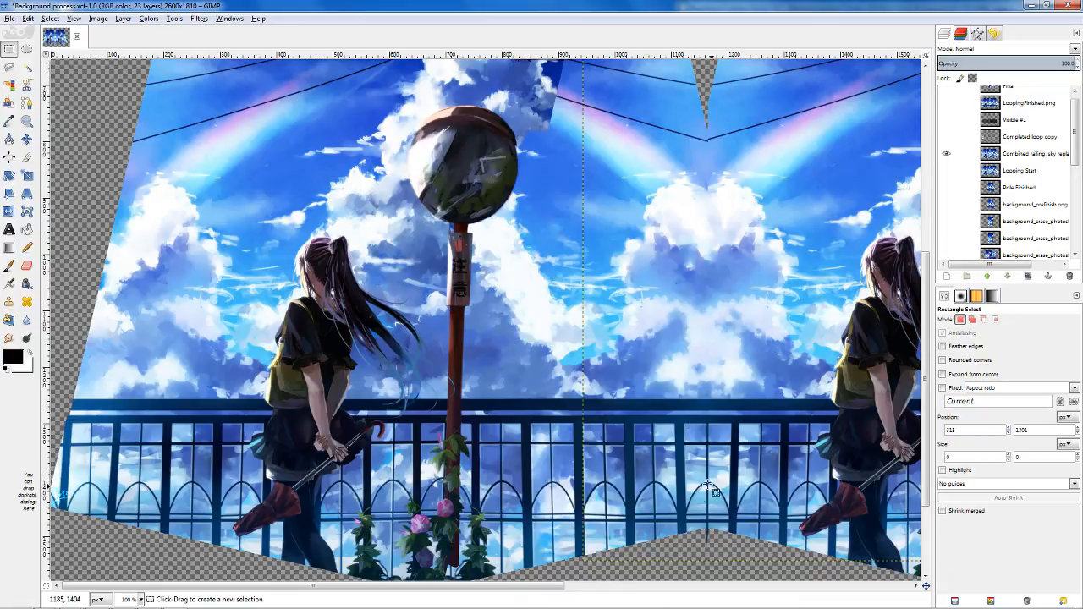
{"action": "scroll", "coordinate": [715, 486], "scroll_direction": "up", "scroll_amount": 3}
{"action": "left_click", "coordinate": [947, 153]}
{"action": "left_click", "coordinate": [947, 136]}
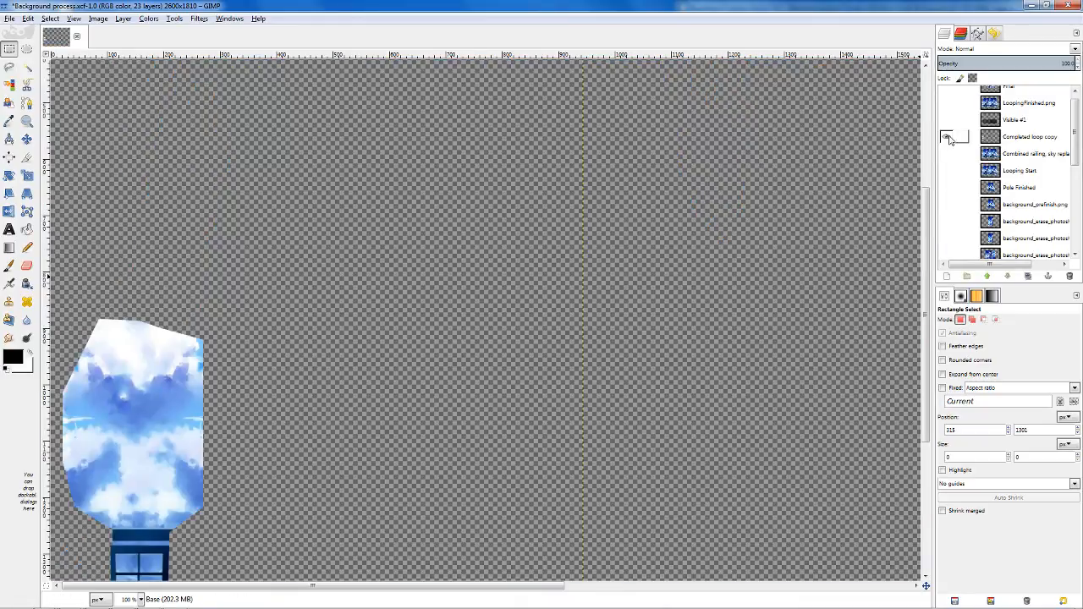
{"action": "scroll", "coordinate": [287, 423], "scroll_direction": "down", "scroll_amount": 5}
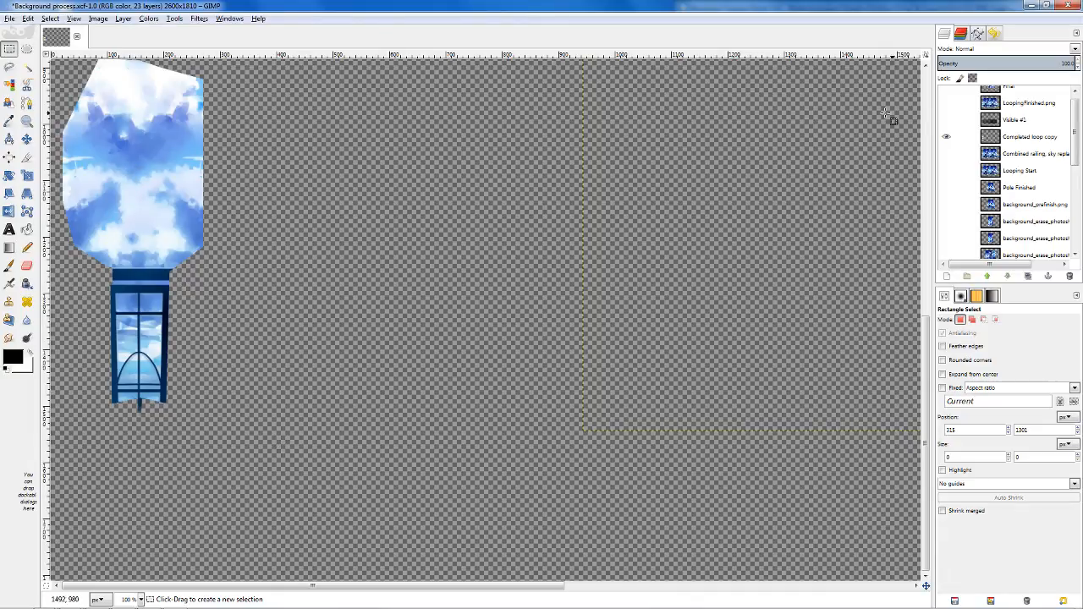
- Replace the Completed loop copy layer with LoopingFinished.png and examine the patch joined to the background's left edge
{"action": "left_click", "coordinate": [948, 138]}
{"action": "left_click", "coordinate": [946, 102]}
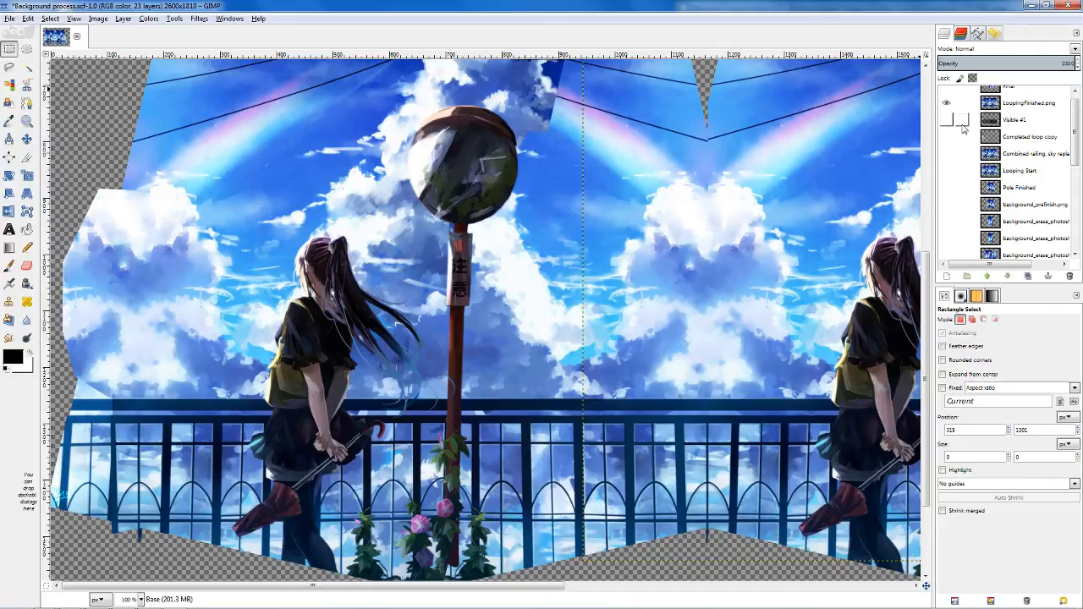
{"action": "scroll", "coordinate": [988, 133], "scroll_direction": "up", "scroll_amount": 1}
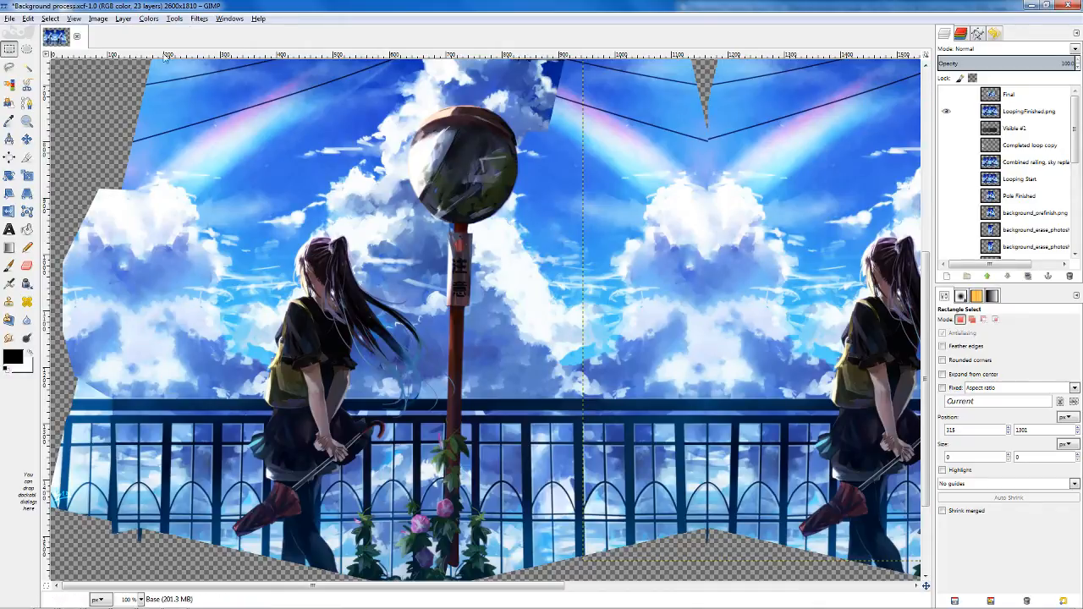
- Locate the Heal selection filter among the Enhance filters without running it
{"action": "left_click", "coordinate": [200, 19]}
{"action": "mouse_move", "coordinate": [229, 88]}
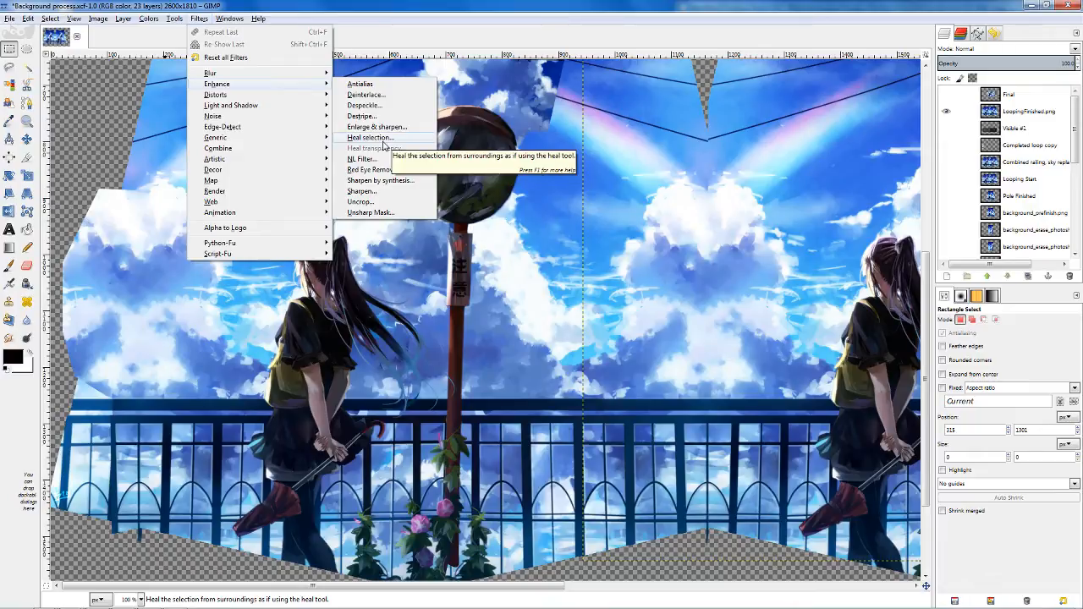
{"action": "left_click", "coordinate": [700, 574]}
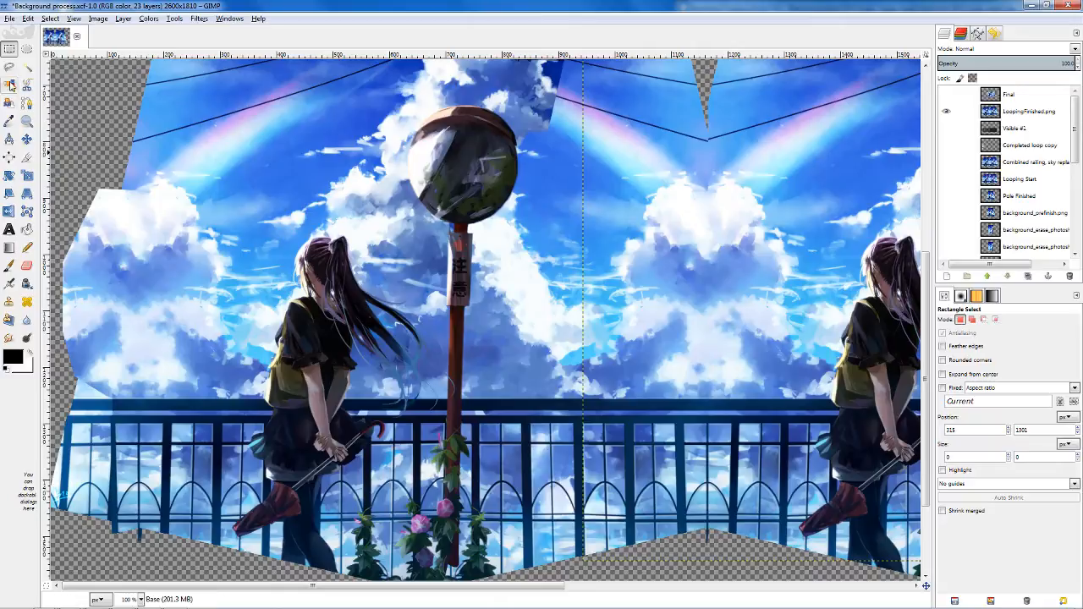
- Draw a closed freehand selection around the clouds in the patch at the background's left edge
{"action": "left_click", "coordinate": [10, 67]}
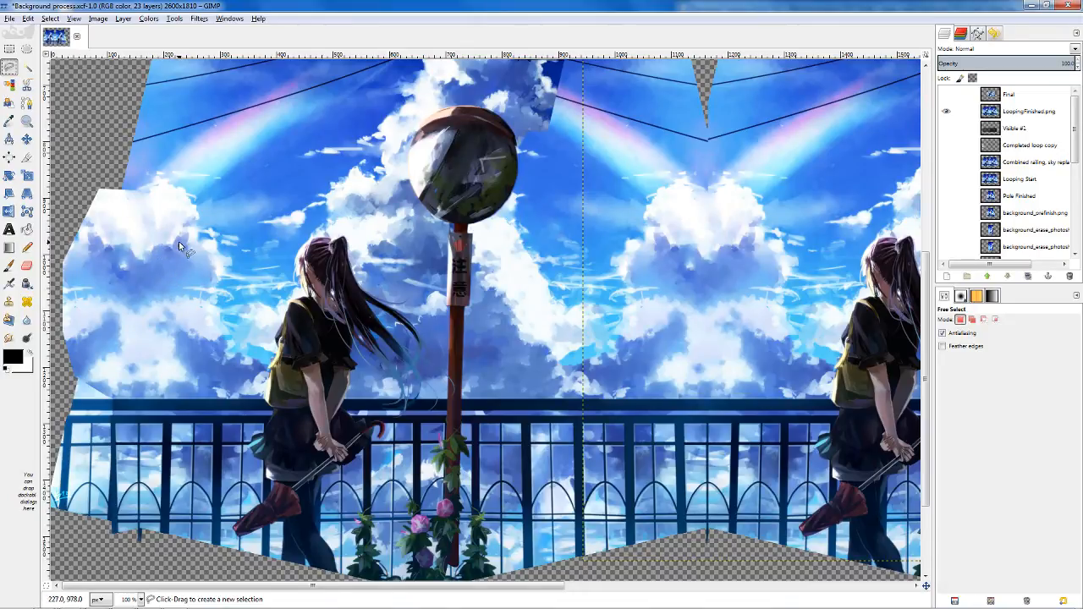
{"action": "mouse_move", "coordinate": [157, 223]}
{"action": "left_mouse_down"}
{"action": "mouse_move", "coordinate": [133, 219]}
{"action": "mouse_move", "coordinate": [118, 255]}
{"action": "left_mouse_up"}
{"action": "mouse_move", "coordinate": [168, 289]}
{"action": "left_mouse_down"}
{"action": "mouse_move", "coordinate": [105, 280]}
{"action": "mouse_move", "coordinate": [85, 292]}
{"action": "mouse_move", "coordinate": [81, 336]}
{"action": "left_mouse_up"}
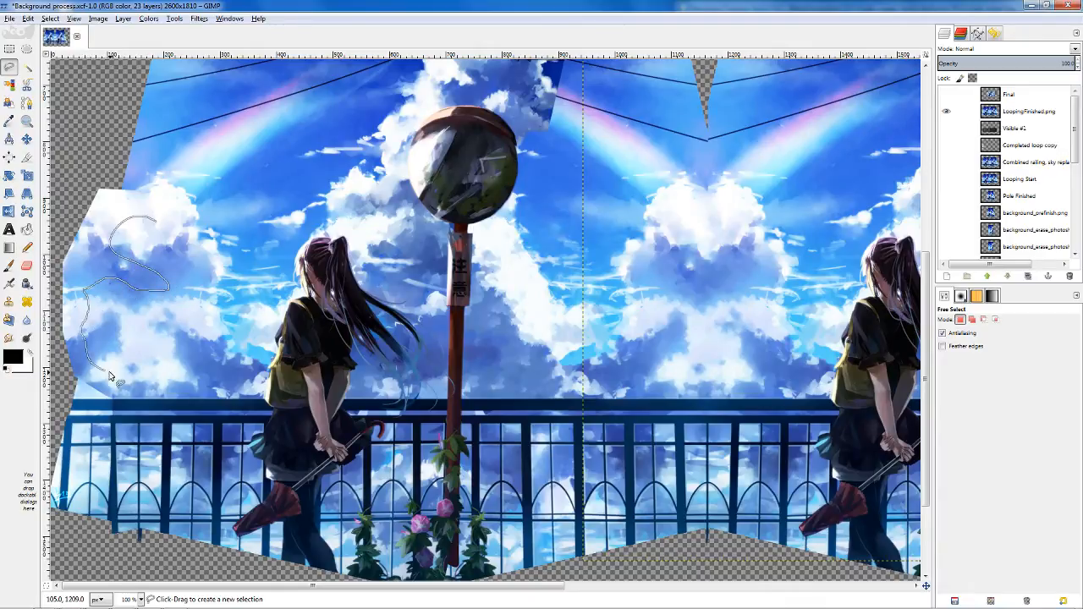
{"action": "mouse_move", "coordinate": [109, 376]}
{"action": "left_mouse_down"}
{"action": "mouse_move", "coordinate": [140, 384]}
{"action": "mouse_move", "coordinate": [129, 342]}
{"action": "mouse_move", "coordinate": [188, 311]}
{"action": "mouse_move", "coordinate": [192, 283]}
{"action": "mouse_move", "coordinate": [158, 224]}
{"action": "left_mouse_up"}
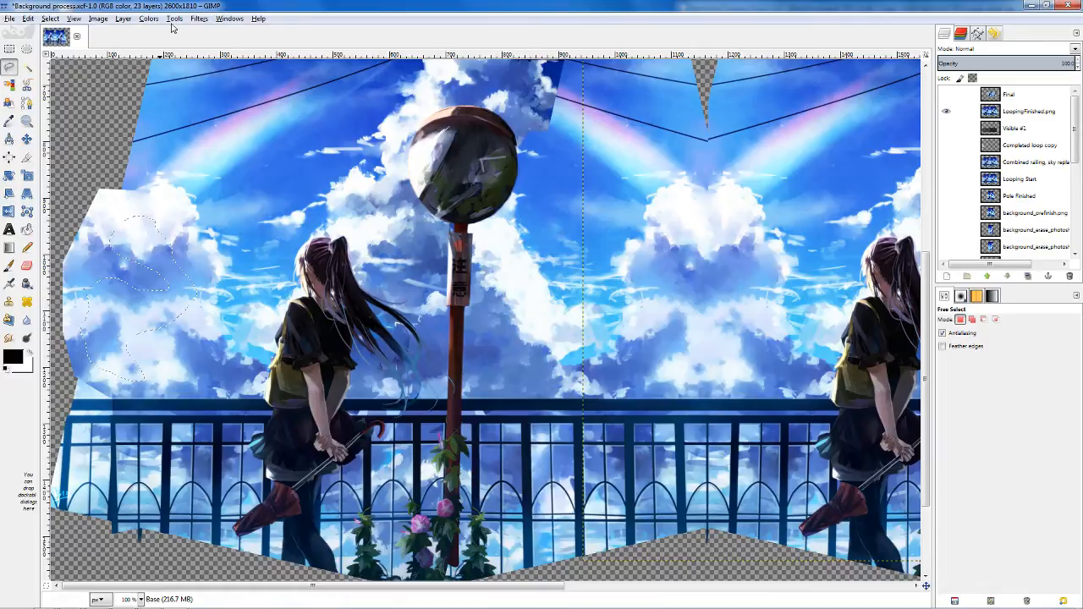
- Run the Heal selection filter on the selected clouds, sampling from all around with random filling order
{"action": "left_click", "coordinate": [199, 18]}
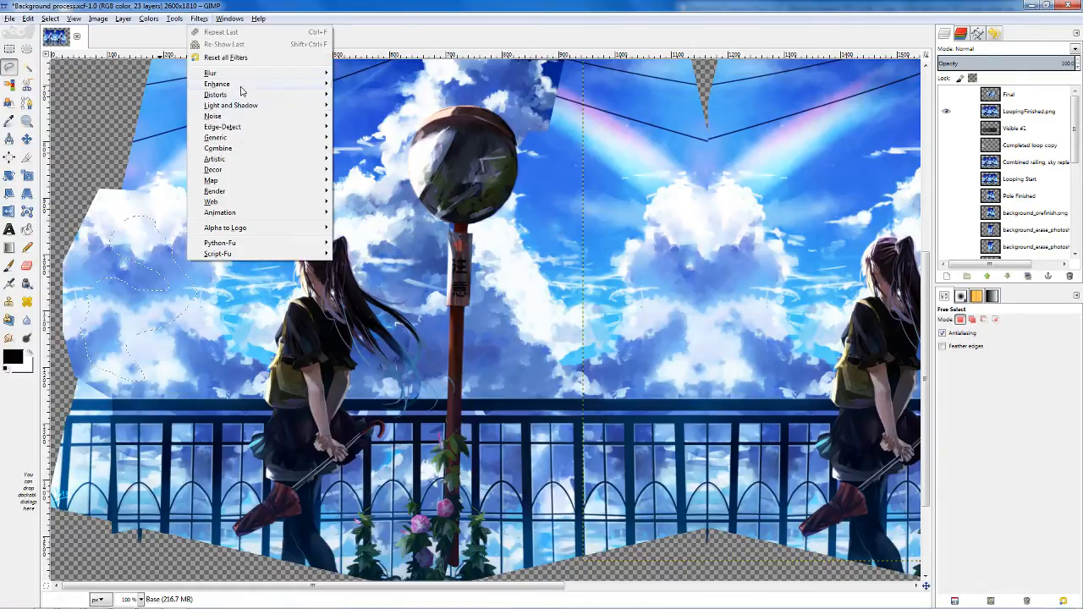
{"action": "mouse_move", "coordinate": [242, 85]}
{"action": "left_click", "coordinate": [430, 139]}
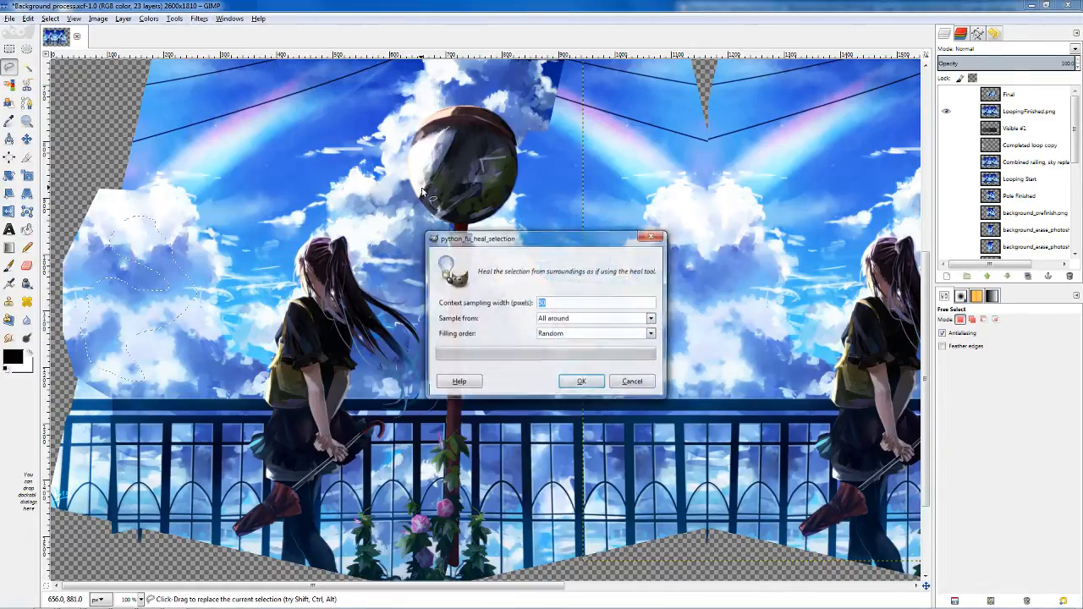
{"action": "left_click", "coordinate": [582, 381]}
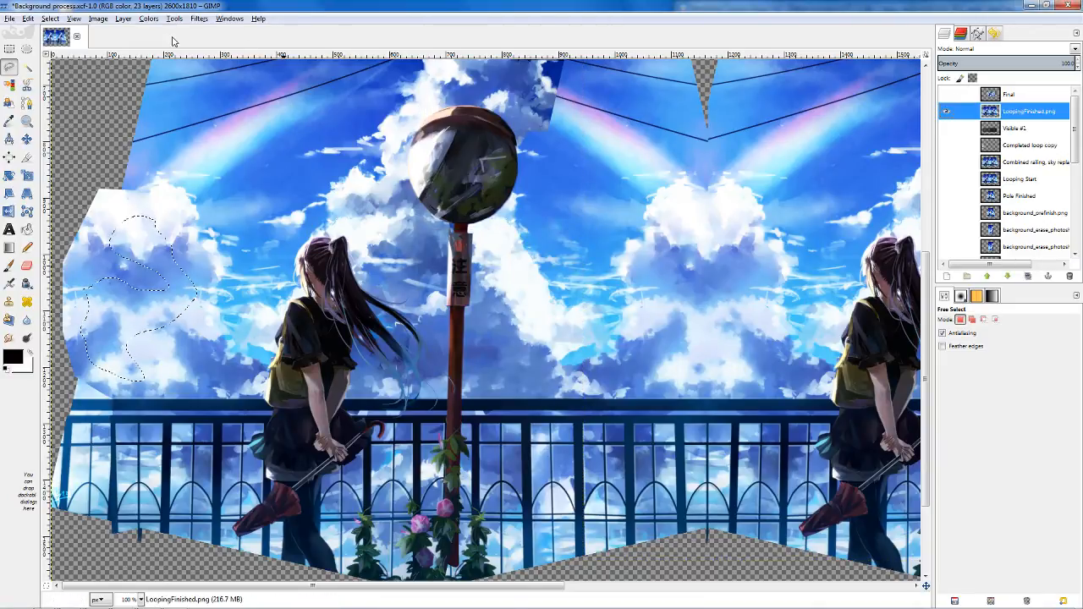
- Heal the same cloud selection a second time on the LoopingFinished.png layer, keeping the filter's settings
{"action": "left_click", "coordinate": [150, 18]}
{"action": "mouse_move", "coordinate": [195, 23]}
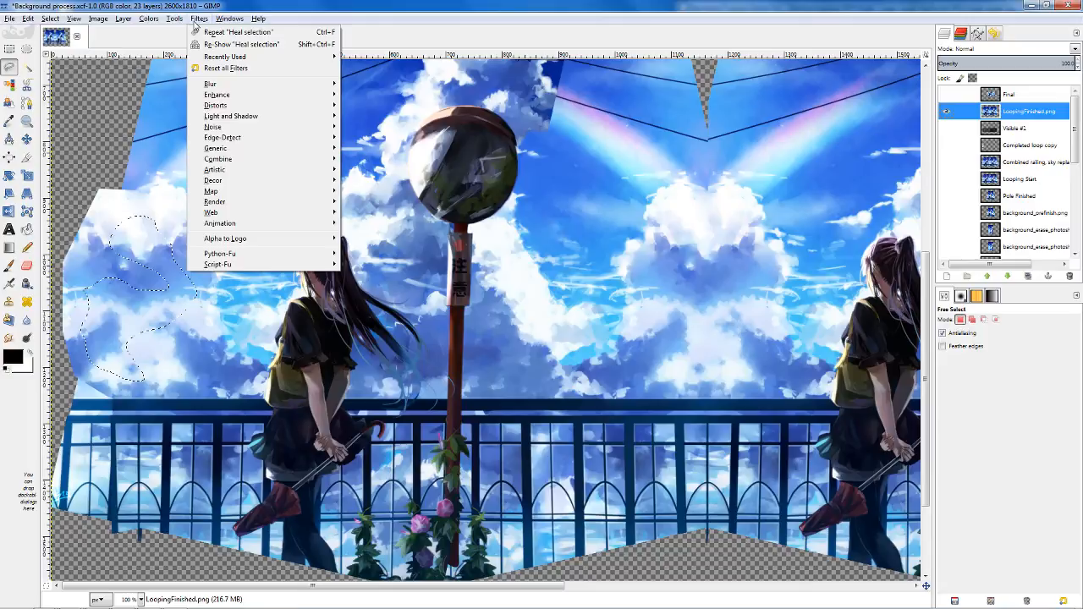
{"action": "left_click", "coordinate": [217, 44]}
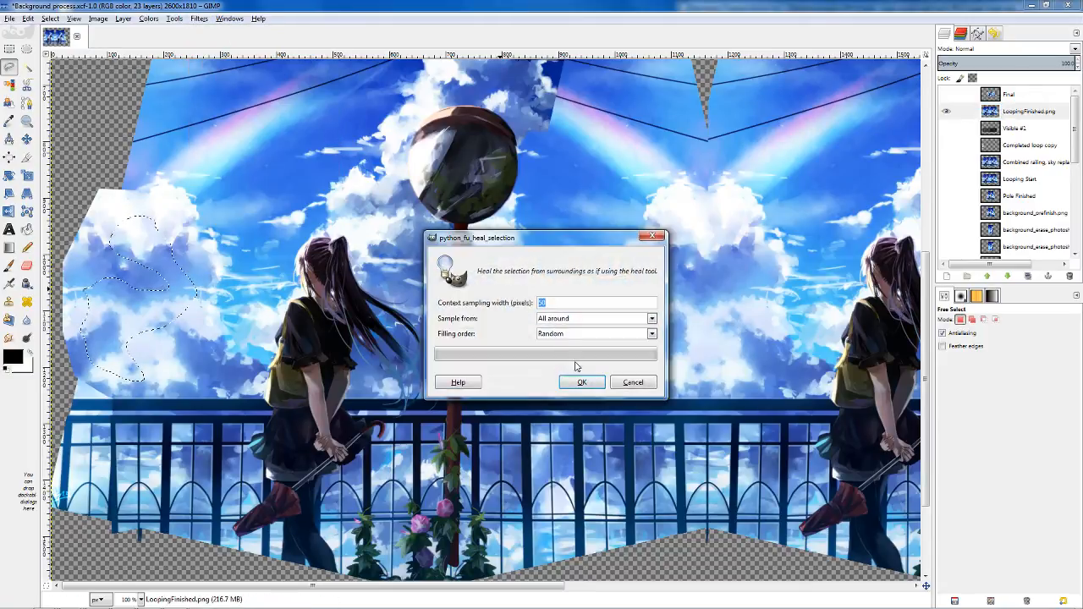
{"action": "left_click", "coordinate": [581, 380]}
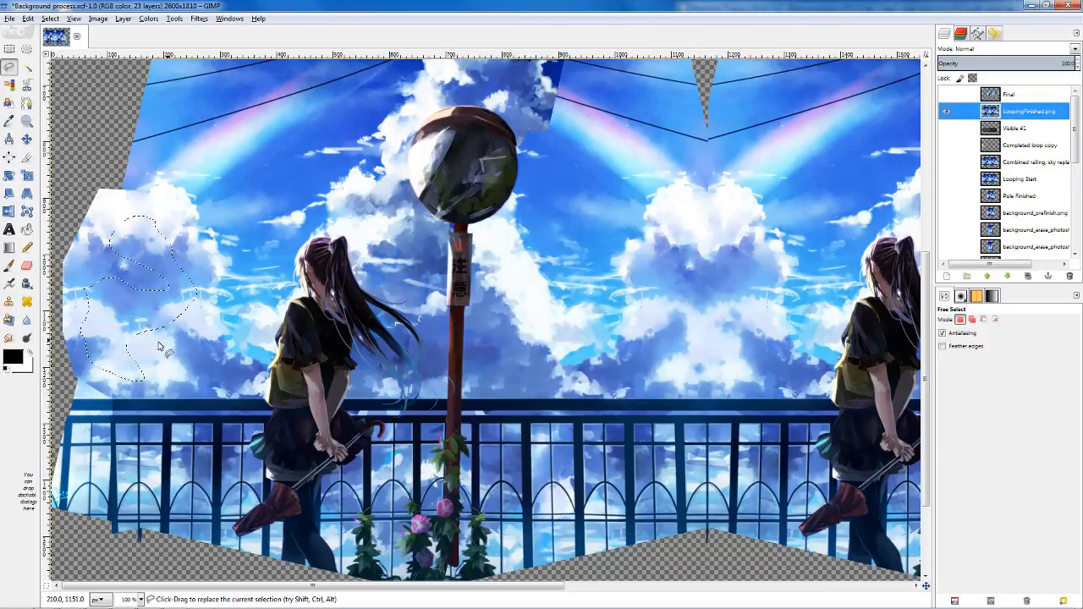
- Deselect the cloud area to view the healed result, and undo the test edits on LoopingFinished.png
{"action": "left_click", "coordinate": [27, 139]}
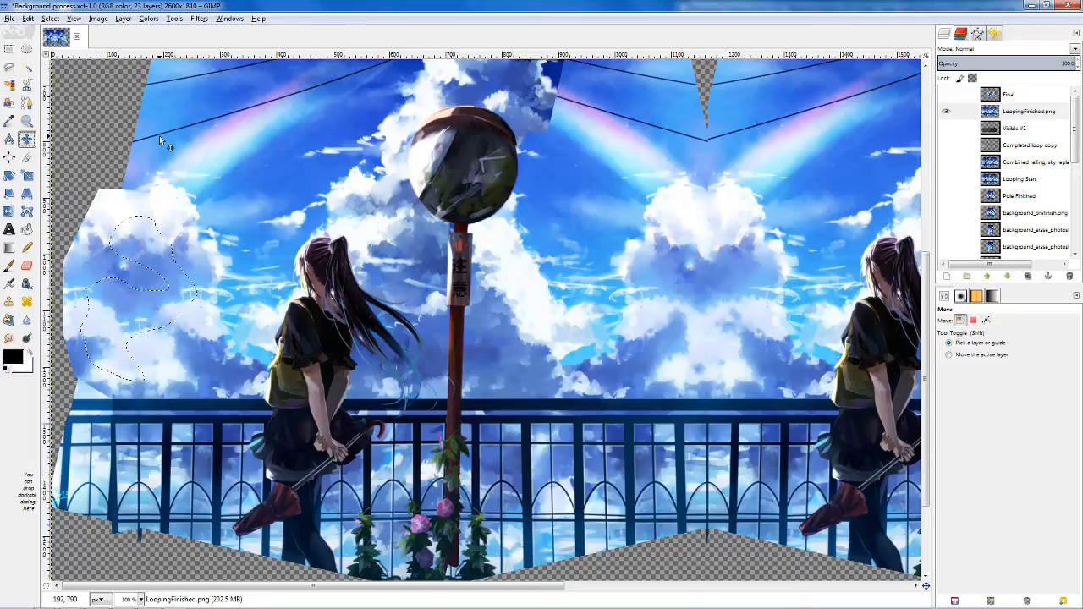
{"action": "key", "text": "ctrl+shift+a"}
{"action": "key", "text": "ctrl+z"}
{"action": "key", "text": "ctrl+z"}
{"action": "key", "text": "ctrl+z"}
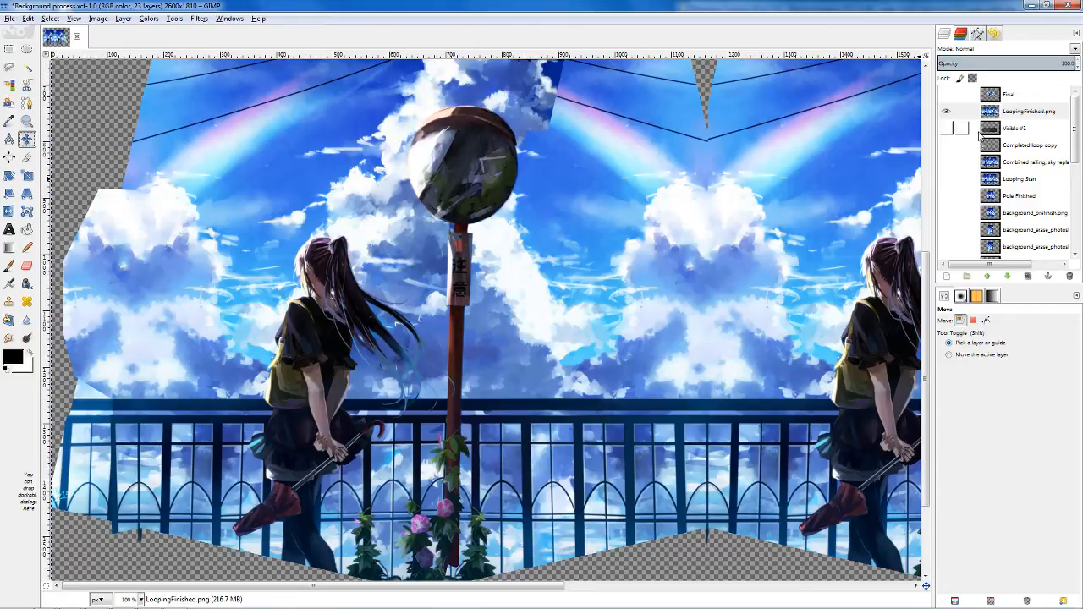
- Show the Final layer instead of LoopingFinished.png, examine the cropped background, and restore the image editor window to reveal the desktop
{"action": "left_click", "coordinate": [946, 111]}
{"action": "left_click", "coordinate": [946, 111], "text": "shift"}
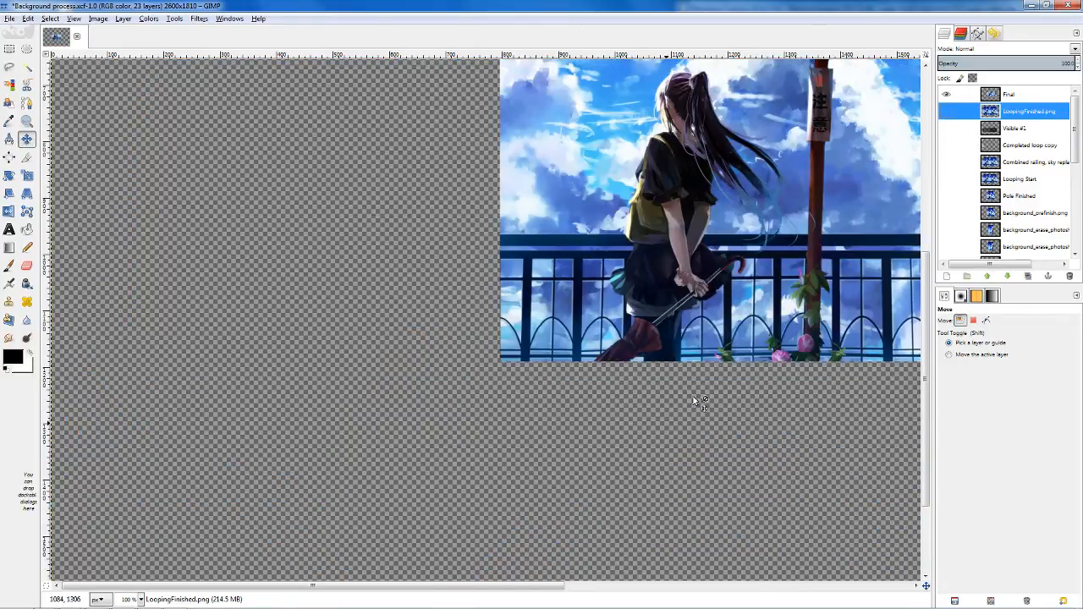
{"action": "left_click_drag", "start_coordinate": [320, 585], "coordinate": [481, 587]}
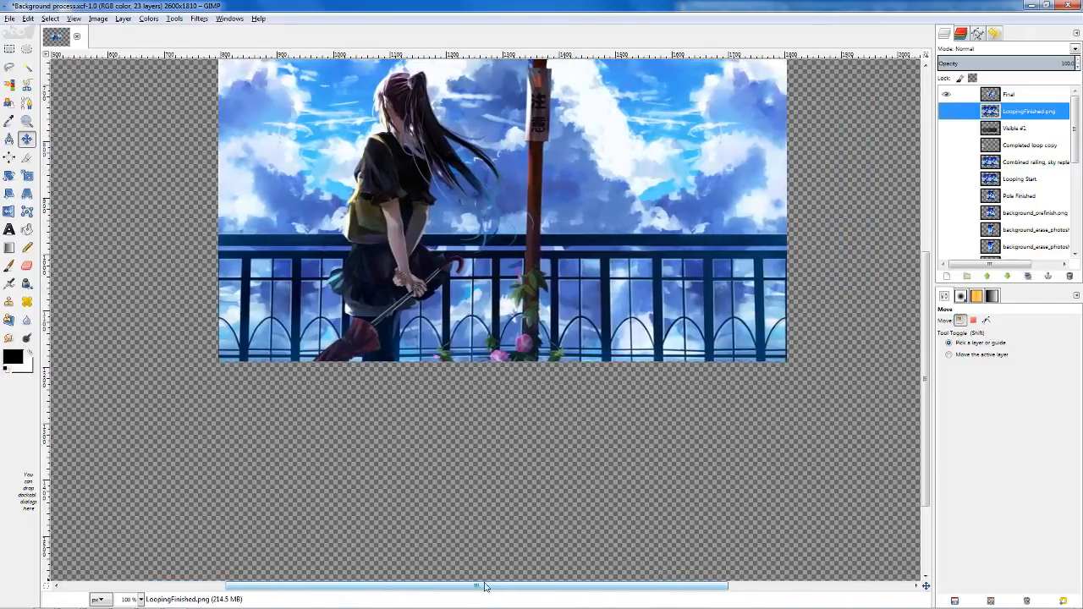
{"action": "scroll", "coordinate": [699, 428], "scroll_direction": "up", "scroll_amount": 3}
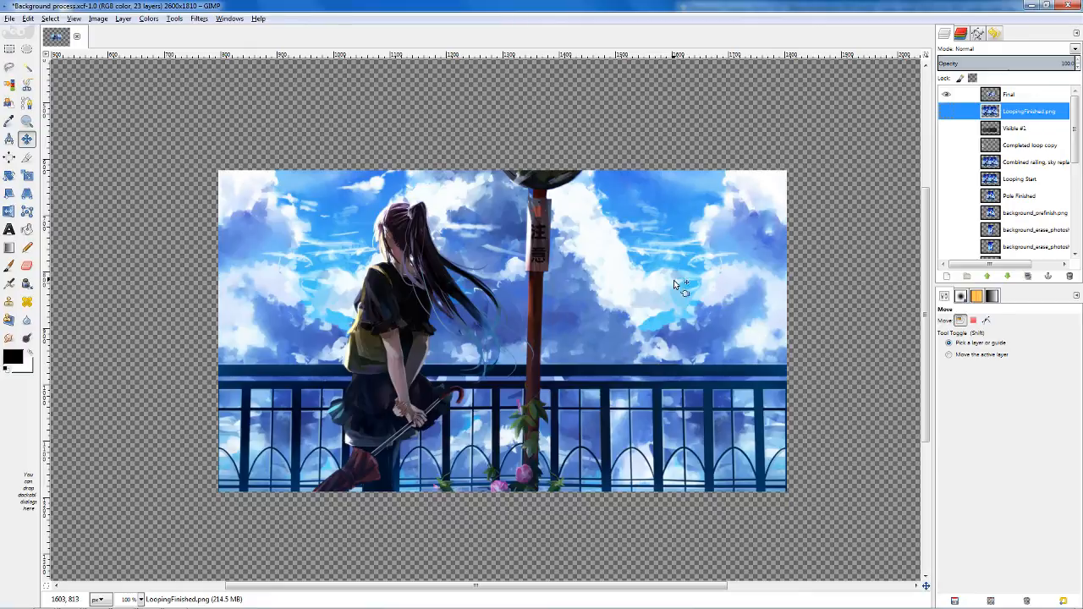
{"action": "double_click", "coordinate": [877, 5]}
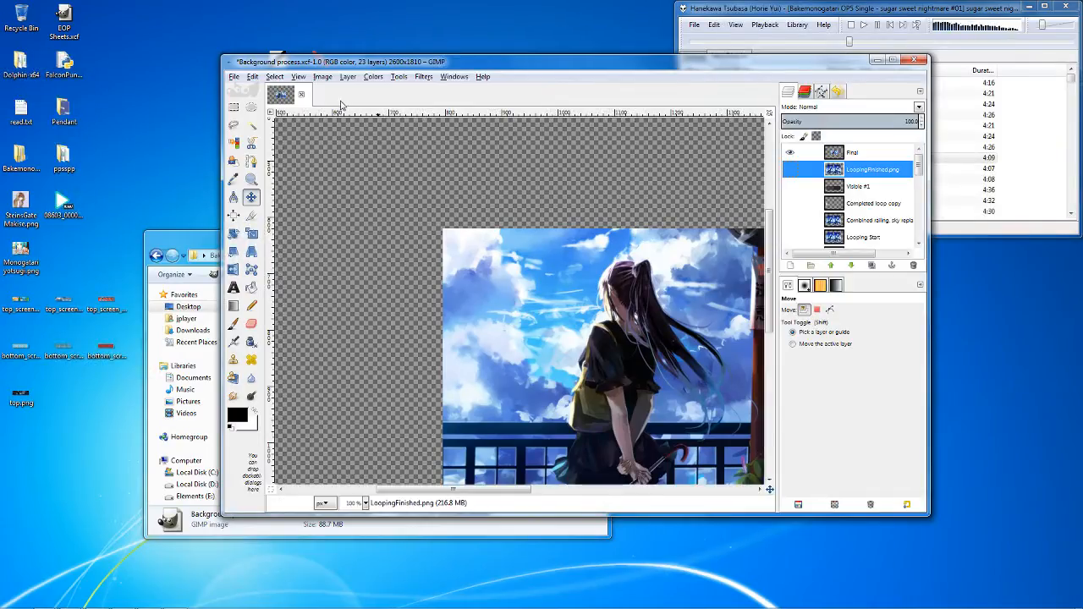
- Close Background process.xcf while discarding its unsaved changes, and quit the image editor
{"action": "left_click", "coordinate": [302, 96]}
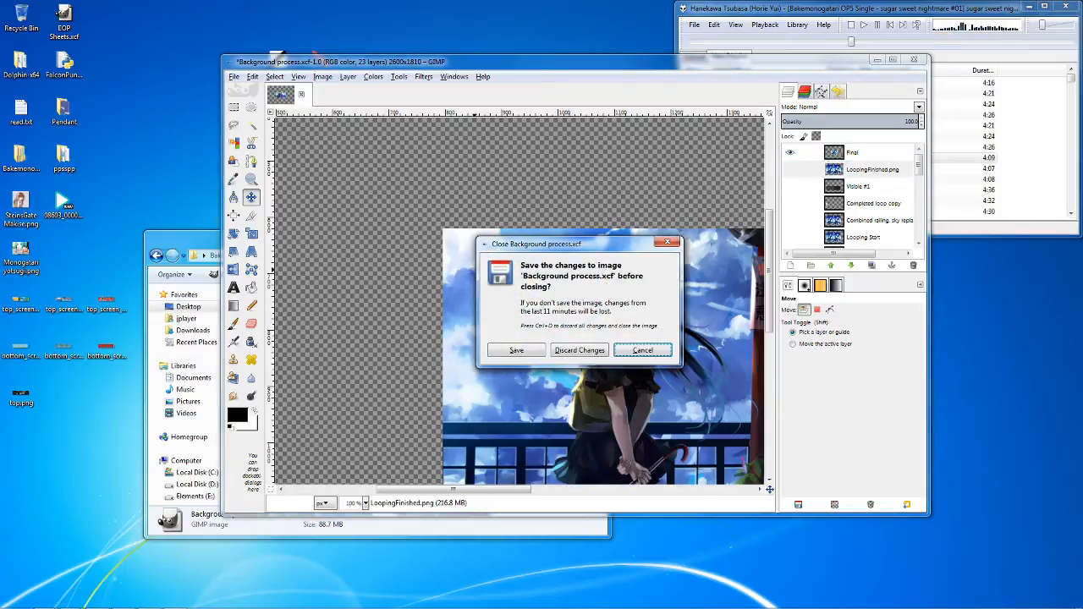
{"action": "left_click", "coordinate": [578, 352]}
{"action": "left_click", "coordinate": [912, 61]}
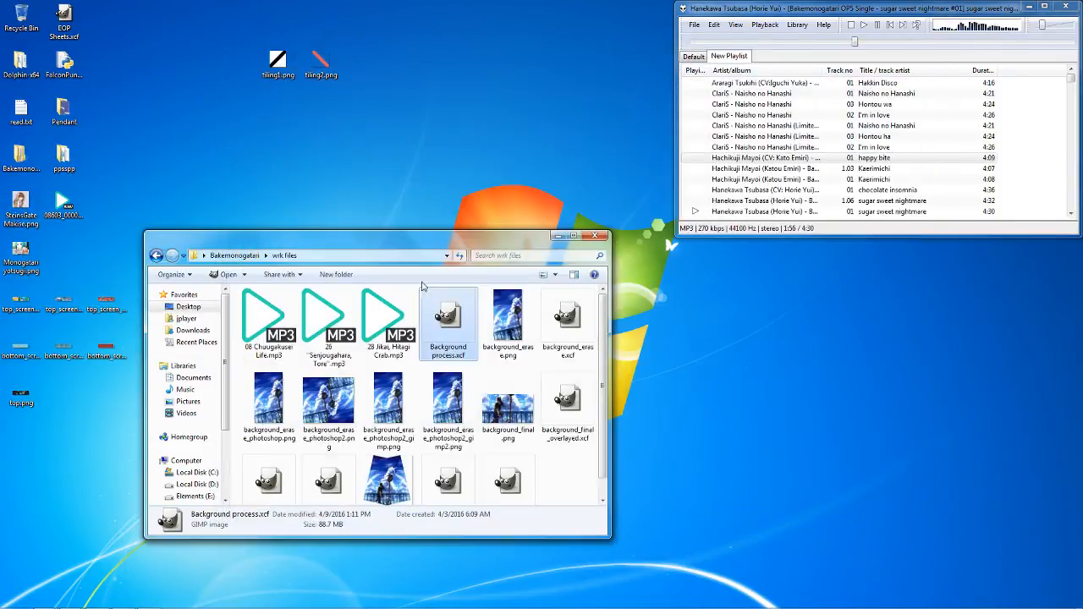
- Go to the Bakemonogatari project's final folder, view the finished top_screen.png, and close the image viewer
{"action": "scroll", "coordinate": [421, 411], "scroll_direction": "down", "scroll_amount": 1}
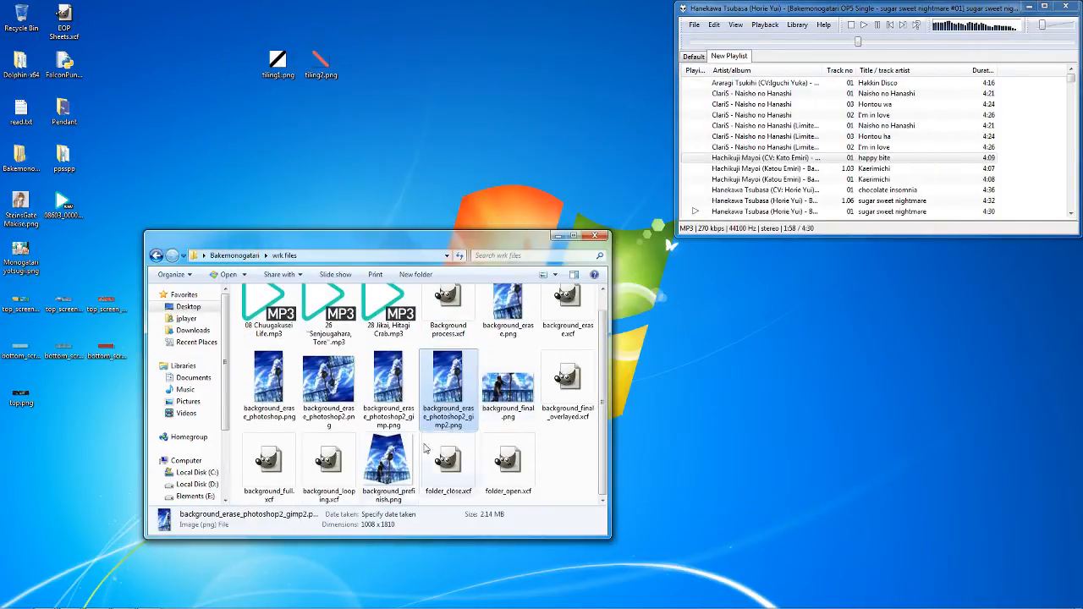
{"action": "left_click", "coordinate": [487, 373]}
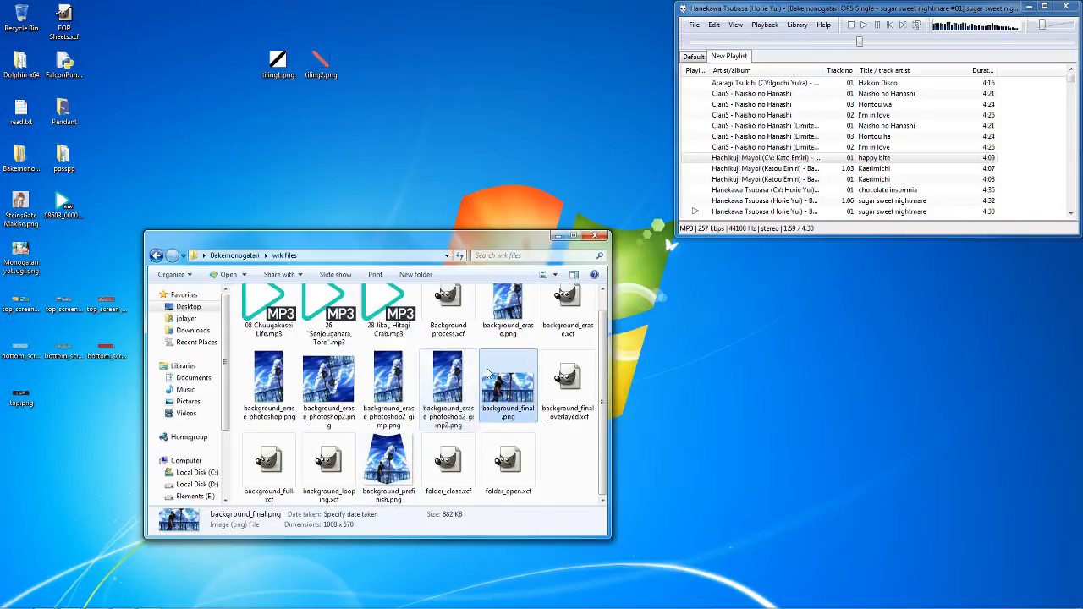
{"action": "left_click", "coordinate": [252, 256]}
{"action": "double_click", "coordinate": [303, 310]}
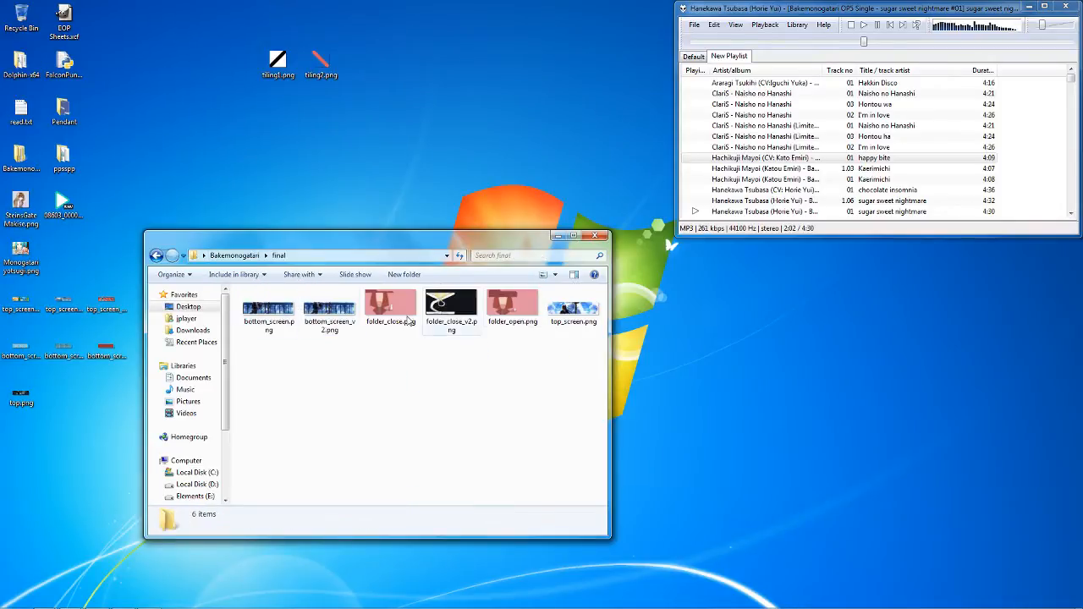
{"action": "left_click", "coordinate": [573, 313]}
{"action": "double_click", "coordinate": [573, 313]}
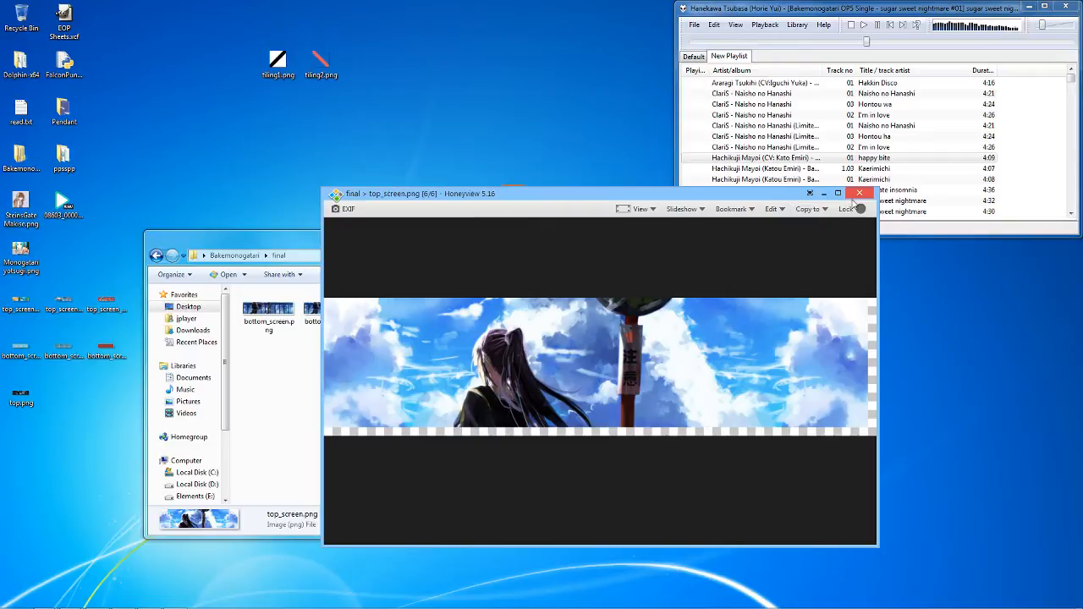
{"action": "key", "text": "alt+F4"}
- Switch to Usagi 3DS Theme Editor, move its window aside, and minimize the final folder window to clear the desktop
{"action": "left_click", "coordinate": [124, 601]}
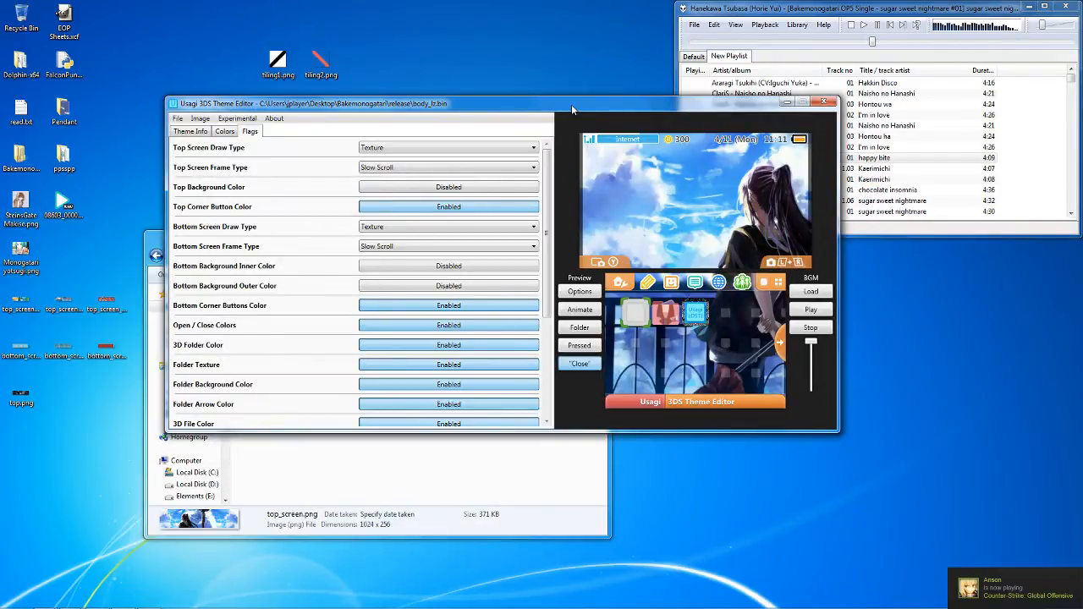
{"action": "left_click_drag", "start_coordinate": [572, 110], "coordinate": [462, 93]}
{"action": "mouse_move", "coordinate": [510, 607]}
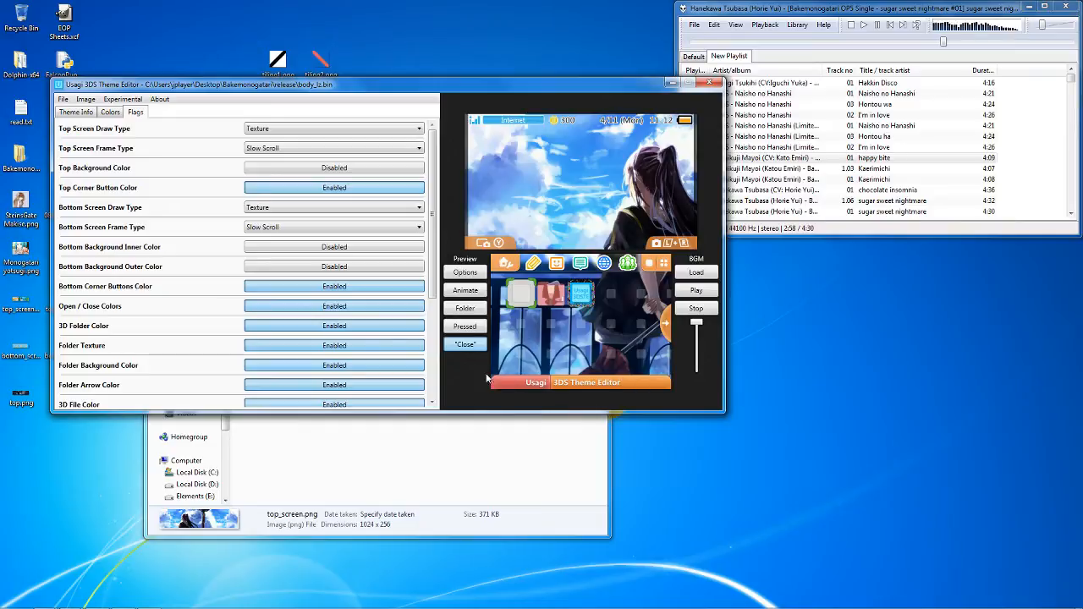
{"action": "left_click", "coordinate": [448, 485]}
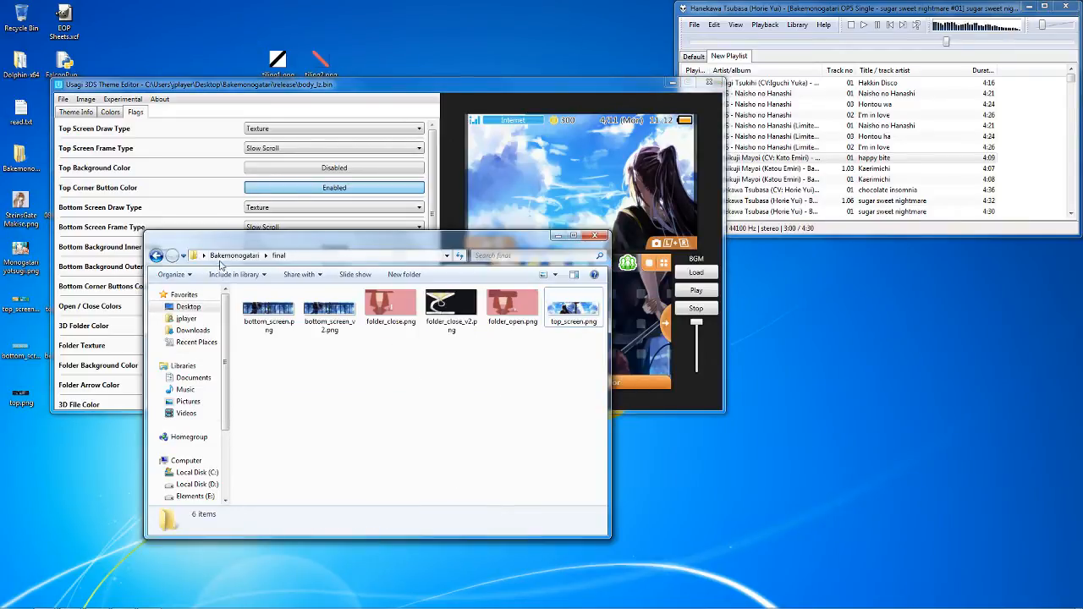
{"action": "left_click", "coordinate": [565, 198]}
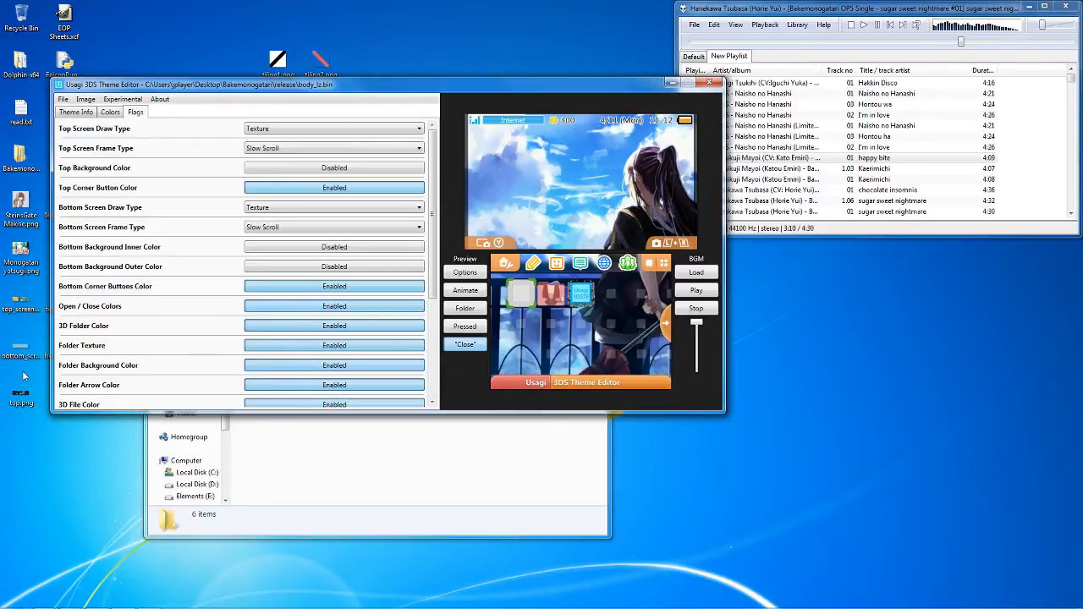
{"action": "left_click", "coordinate": [413, 431]}
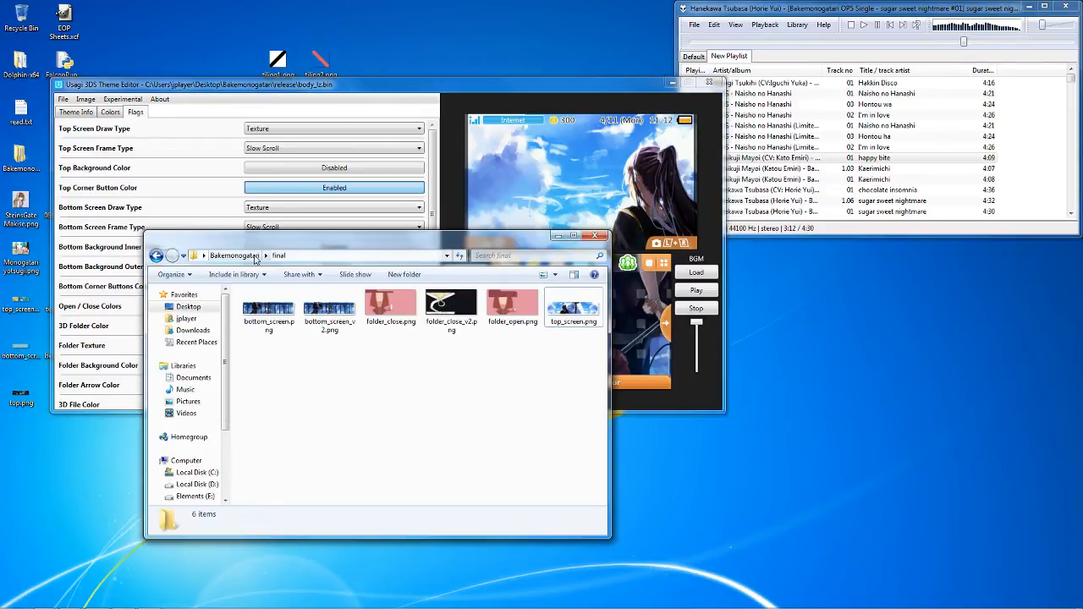
{"action": "left_click", "coordinate": [558, 236]}
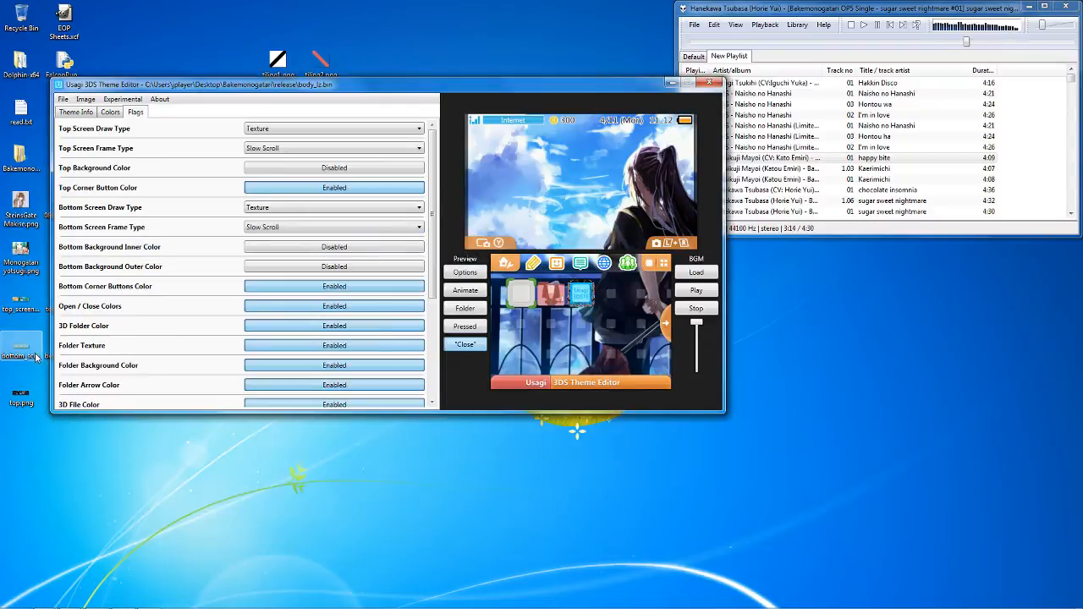
- Open bottom_screen.png and bottom_screen_2.png from the desktop, moving each viewer below the theme preview
{"action": "double_click", "coordinate": [28, 355]}
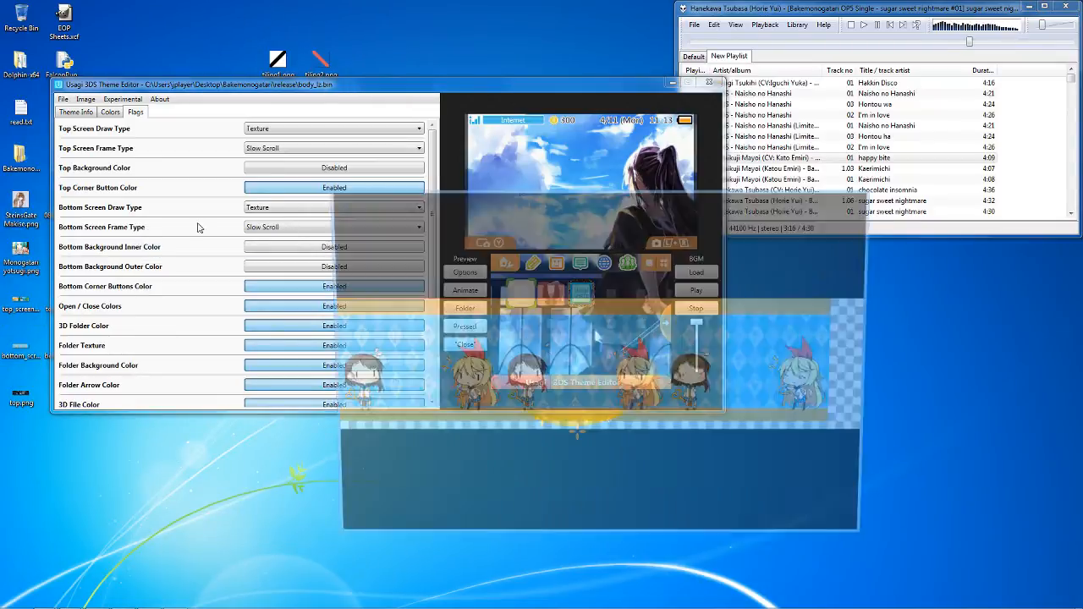
{"action": "left_click_drag", "start_coordinate": [522, 194], "coordinate": [522, 372]}
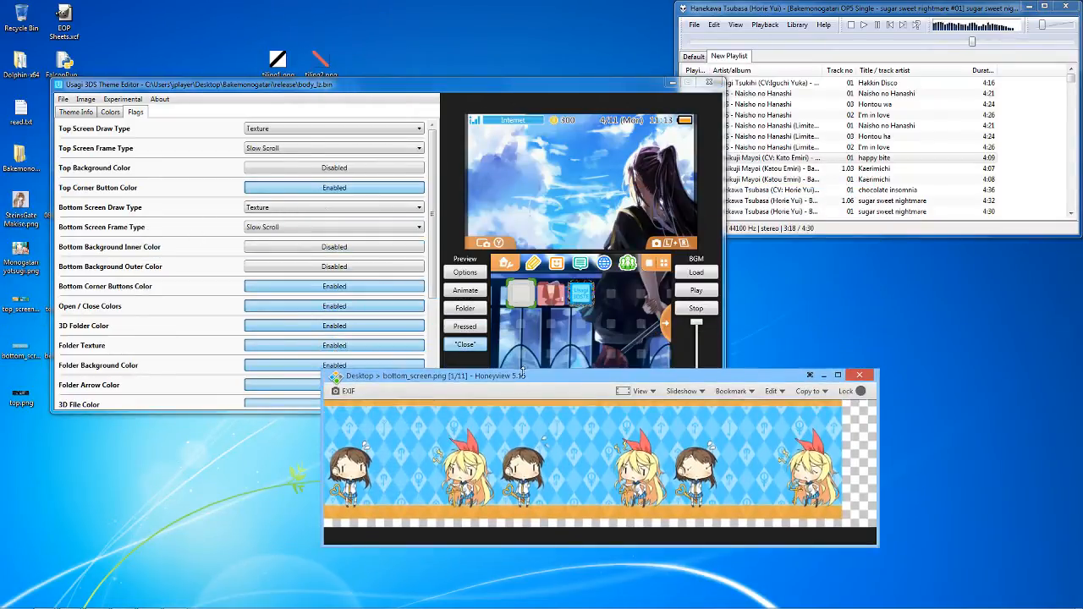
{"action": "double_click", "coordinate": [45, 348]}
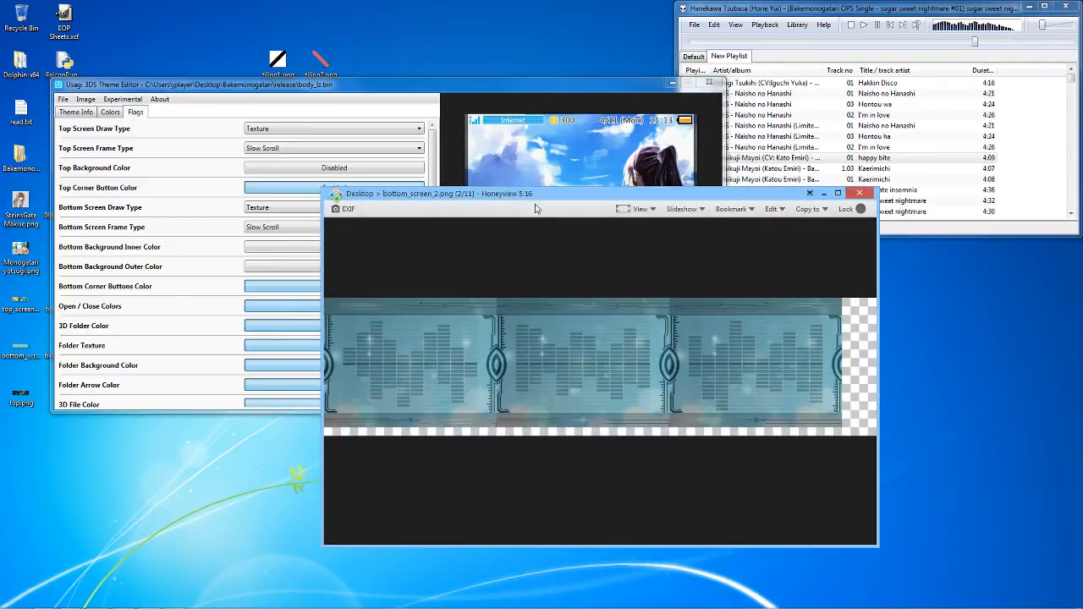
{"action": "left_click_drag", "start_coordinate": [530, 189], "coordinate": [530, 396]}
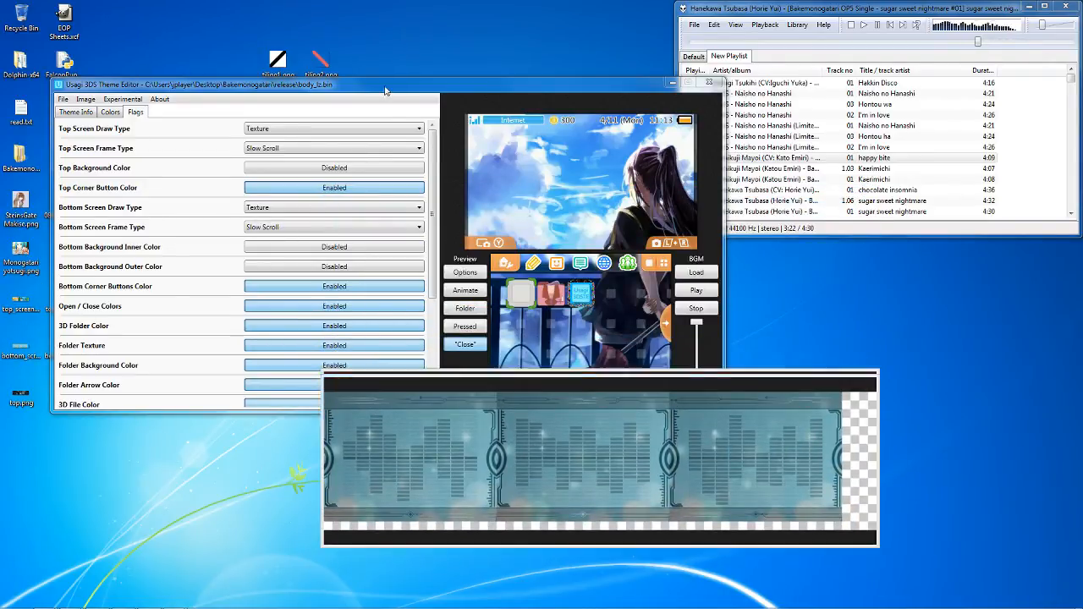
- Open bottom_screen_3.png from the desktop and stack the three bottom screen images for comparison beside the theme editor
{"action": "left_click_drag", "start_coordinate": [407, 85], "coordinate": [596, 77]}
{"action": "double_click", "coordinate": [106, 347]}
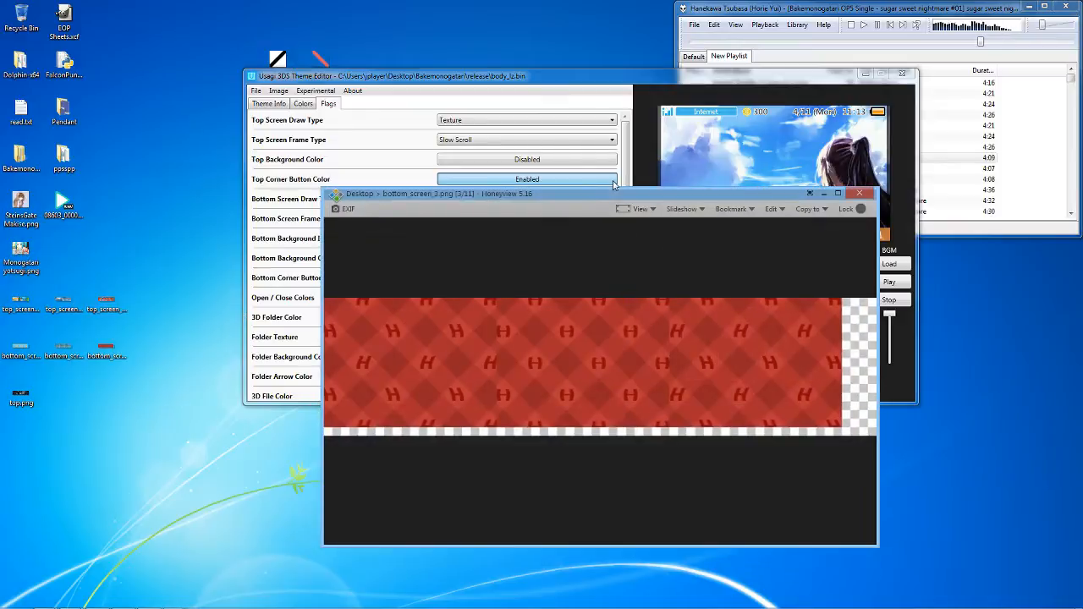
{"action": "left_click_drag", "start_coordinate": [615, 191], "coordinate": [620, 398]}
{"action": "left_click_drag", "start_coordinate": [602, 450], "coordinate": [797, 511]}
{"action": "left_click_drag", "start_coordinate": [543, 436], "coordinate": [745, 336]}
{"action": "left_click_drag", "start_coordinate": [415, 475], "coordinate": [621, 200]}
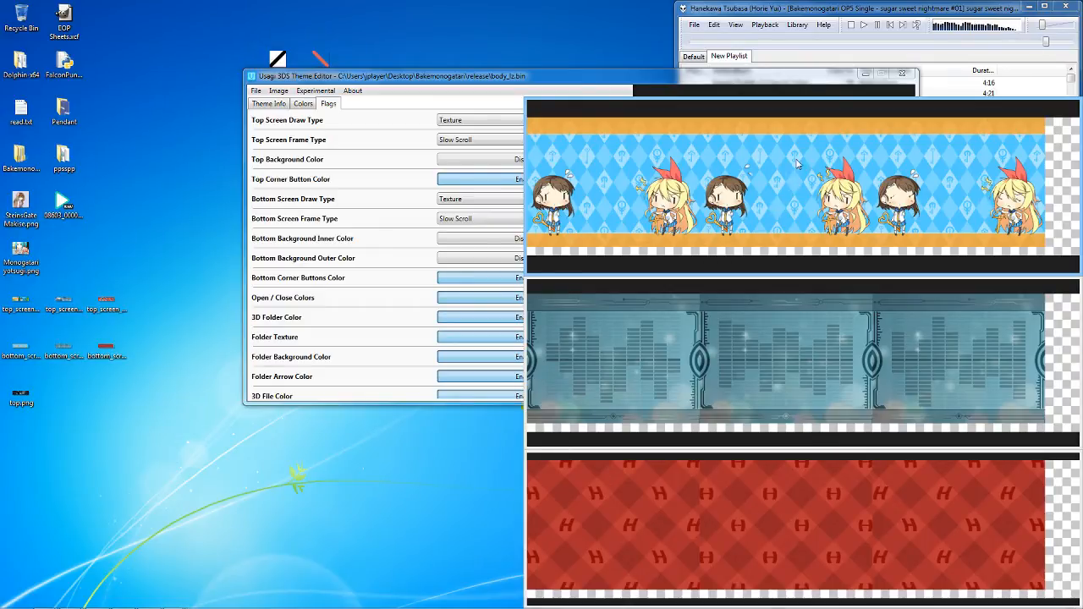
{"action": "mouse_move", "coordinate": [807, 154]}
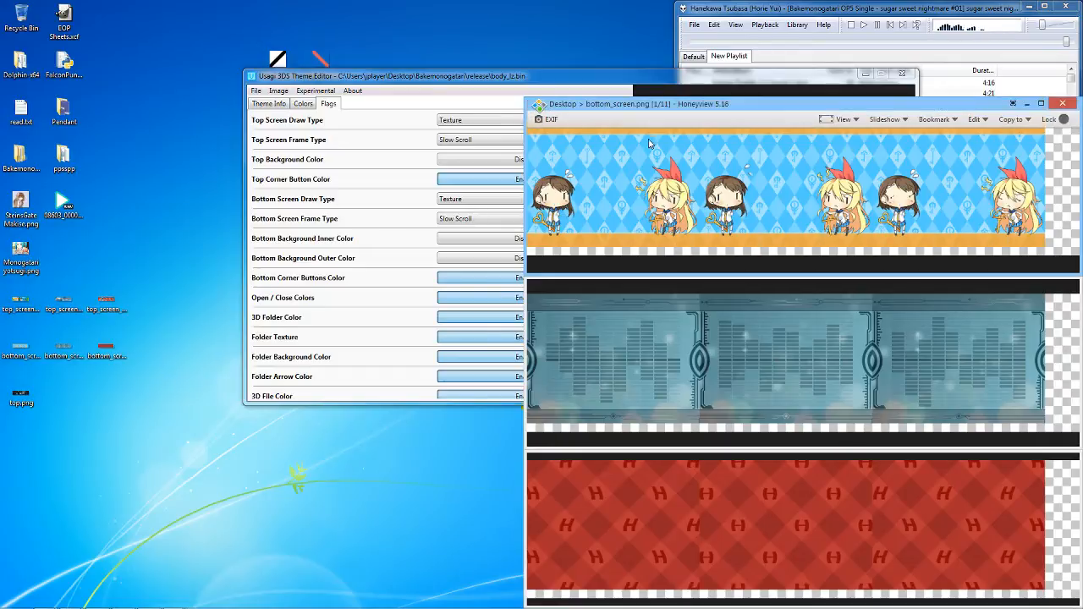
- Move the theme editor away from the stacked images, and briefly show the 3DS.Theme.Editor program folder before minimizing it
{"action": "left_click", "coordinate": [654, 80]}
{"action": "left_click_drag", "start_coordinate": [654, 80], "coordinate": [465, 74]}
{"action": "left_click", "coordinate": [763, 352]}
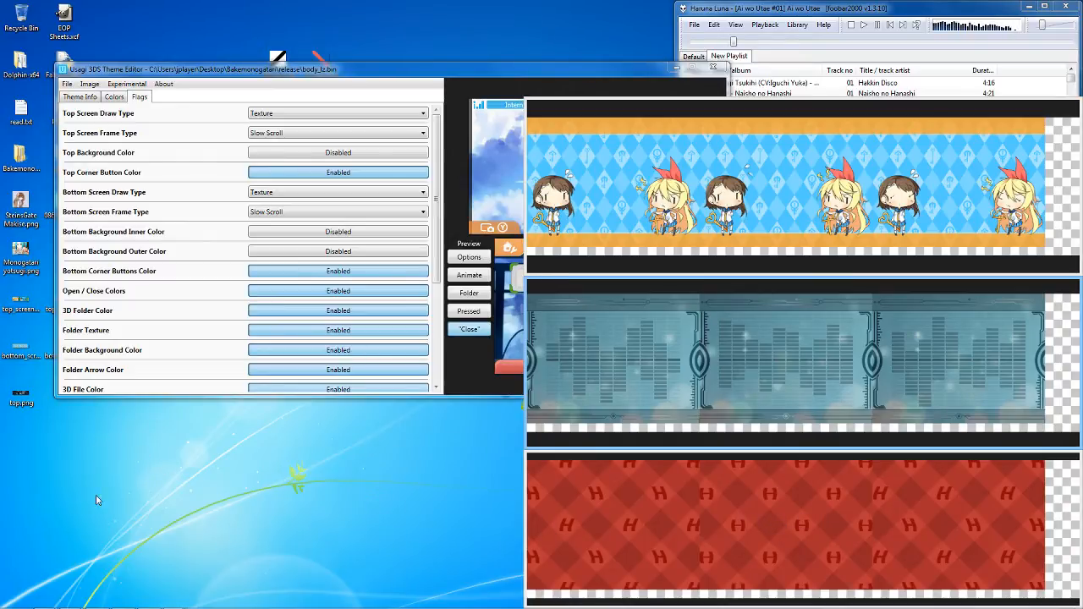
{"action": "mouse_move", "coordinate": [98, 601]}
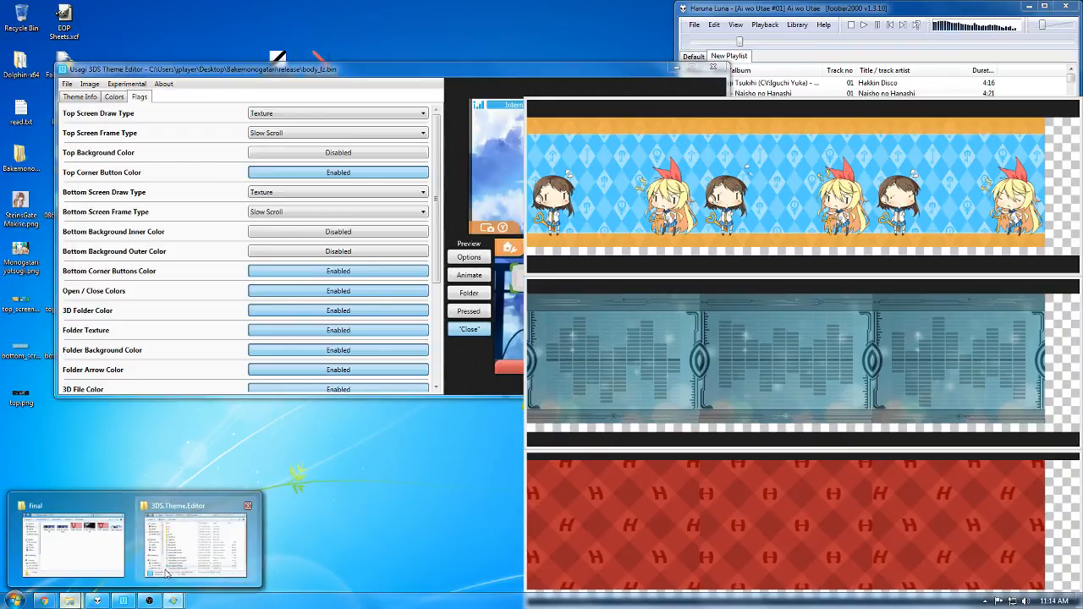
{"action": "left_click", "coordinate": [190, 546]}
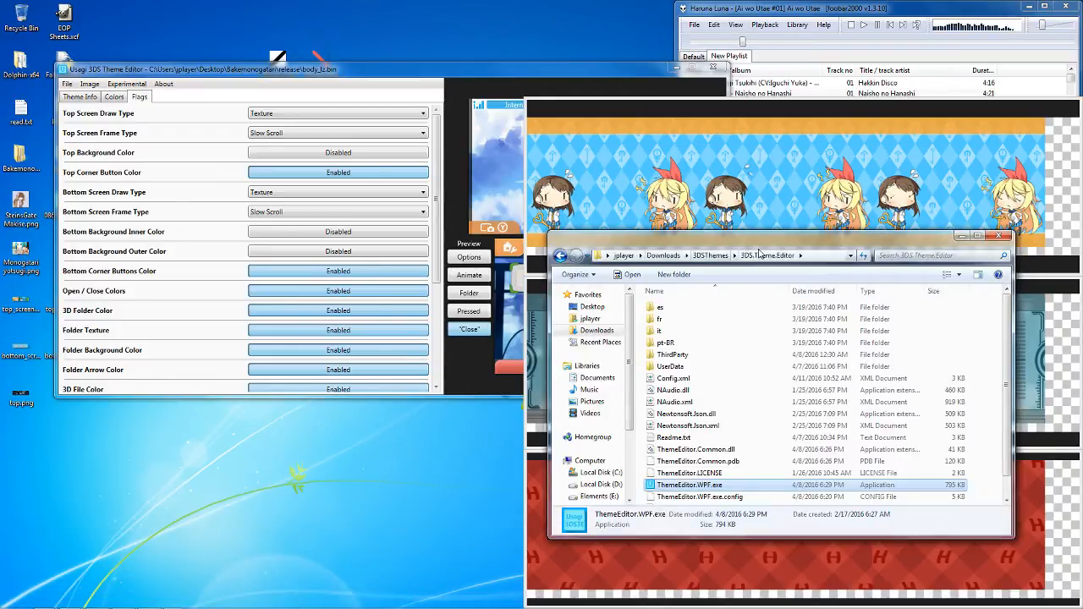
{"action": "left_click", "coordinate": [963, 236]}
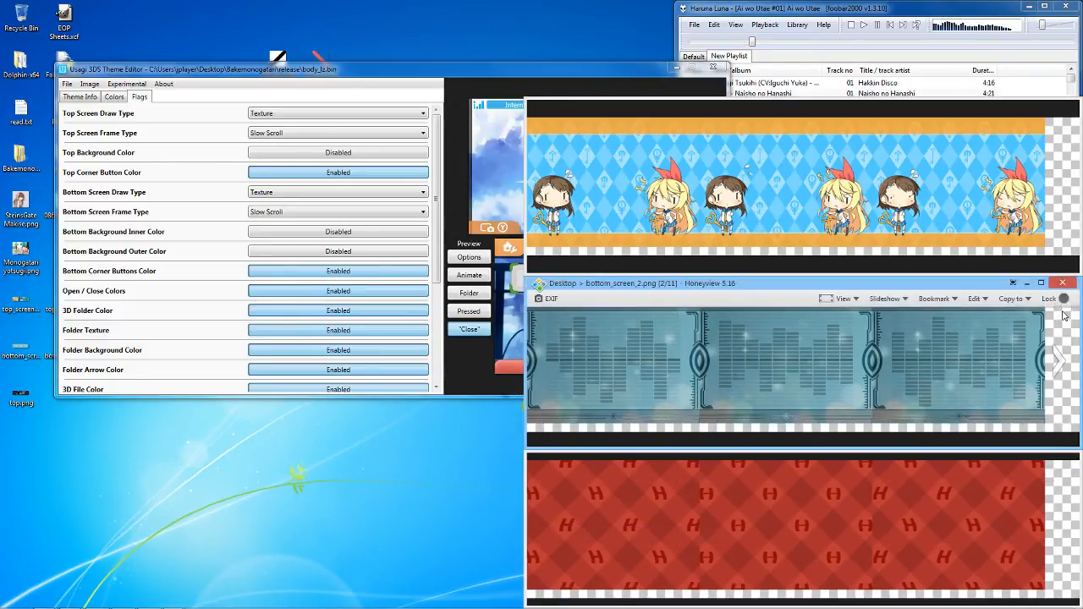
- Close the three bottom screen image viewers to uncover the theme editor's preview
{"action": "left_click", "coordinate": [1065, 286]}
{"action": "left_click", "coordinate": [1064, 104]}
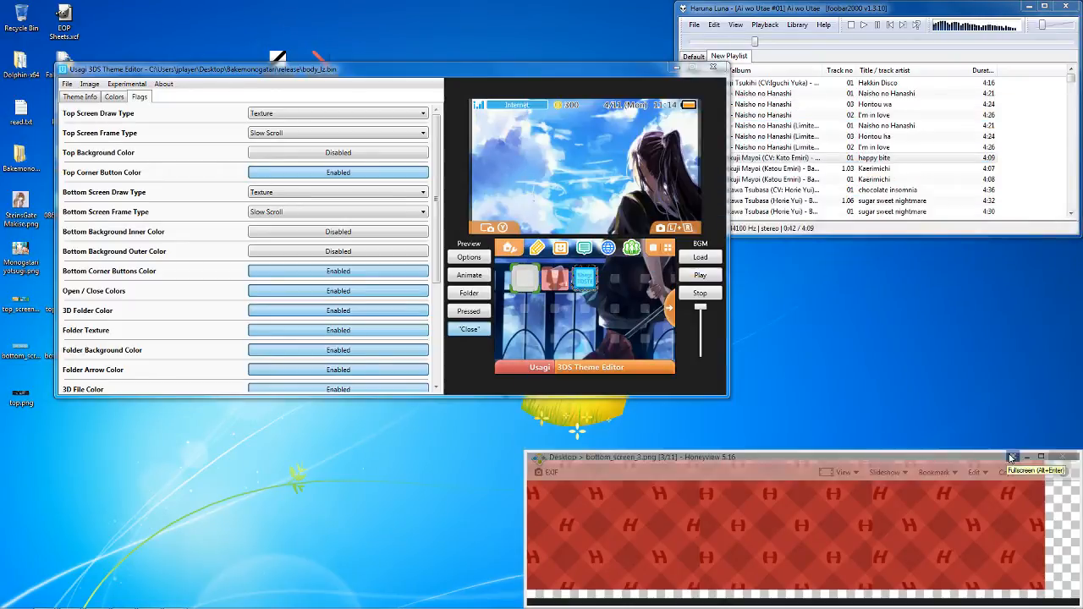
{"action": "left_click", "coordinate": [1065, 457]}
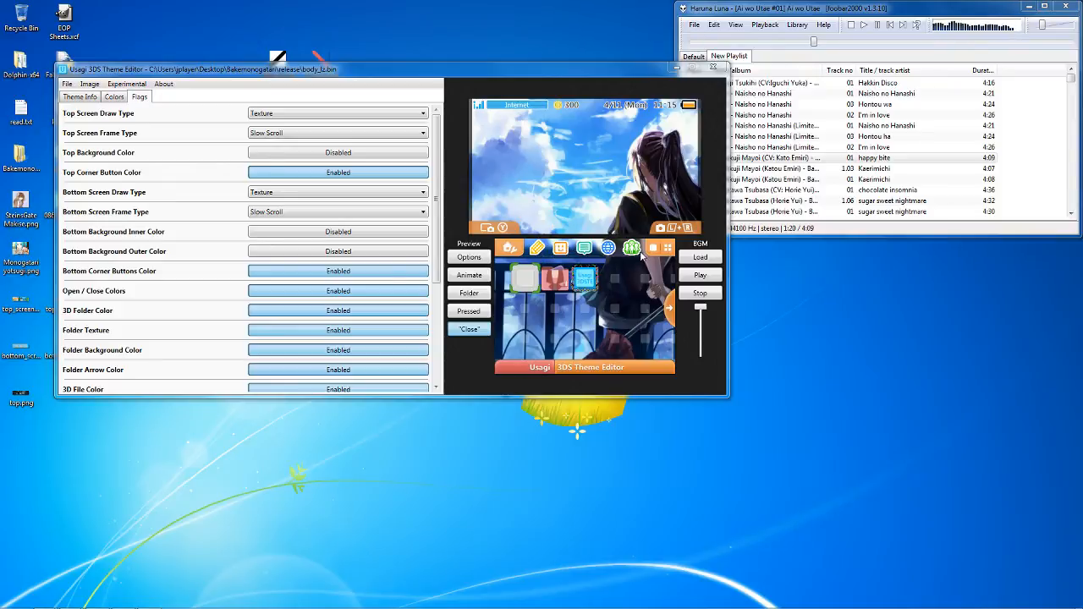
{"action": "left_click", "coordinate": [643, 295]}
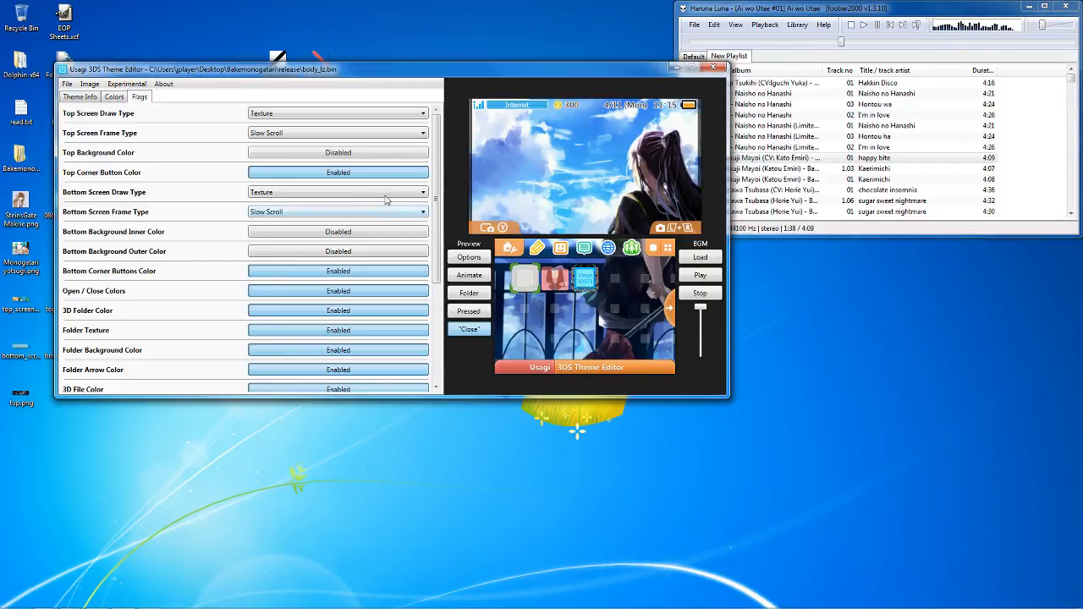
- Review the theme's general information and return to its flag settings
{"action": "left_click", "coordinate": [82, 98]}
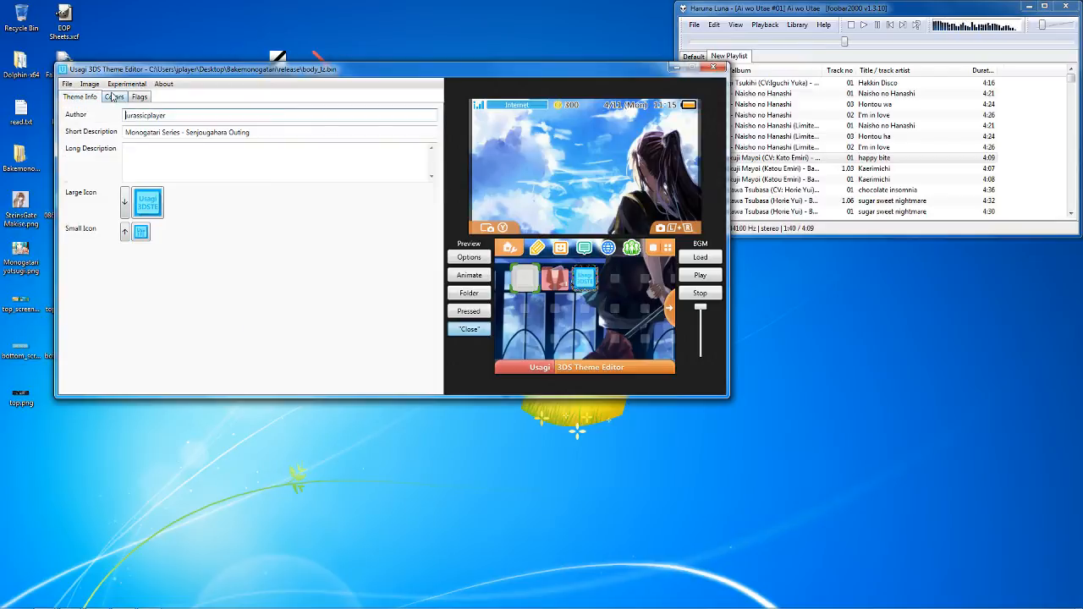
{"action": "left_click", "coordinate": [140, 98]}
{"action": "left_click", "coordinate": [103, 99]}
{"action": "left_click", "coordinate": [96, 98]}
{"action": "left_click", "coordinate": [140, 98]}
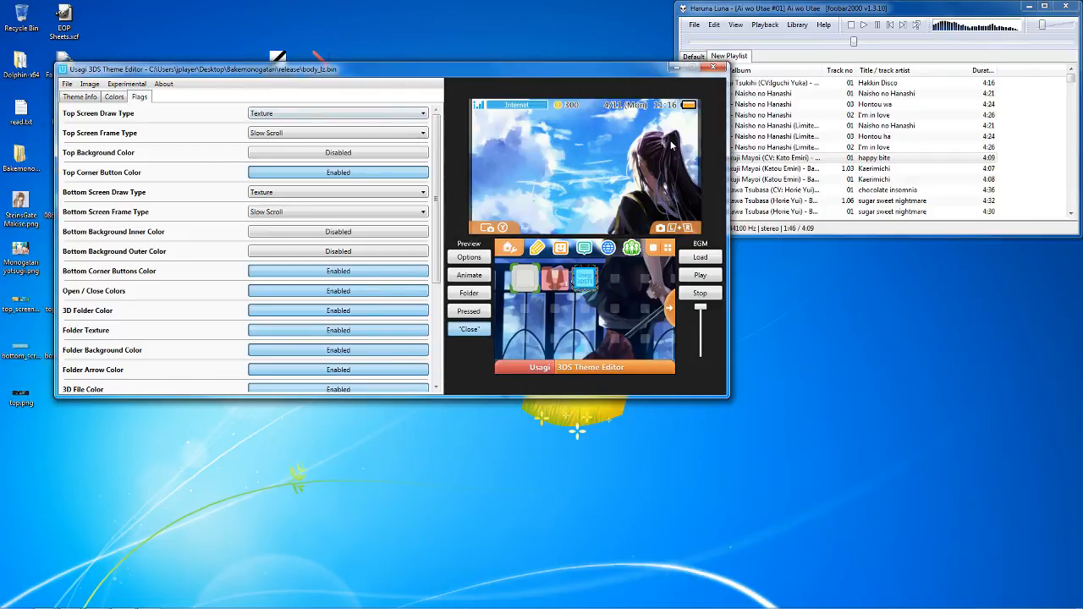
- Animate the theme preview to watch both screens scroll, and show the theme's general information again
{"action": "left_click", "coordinate": [479, 276]}
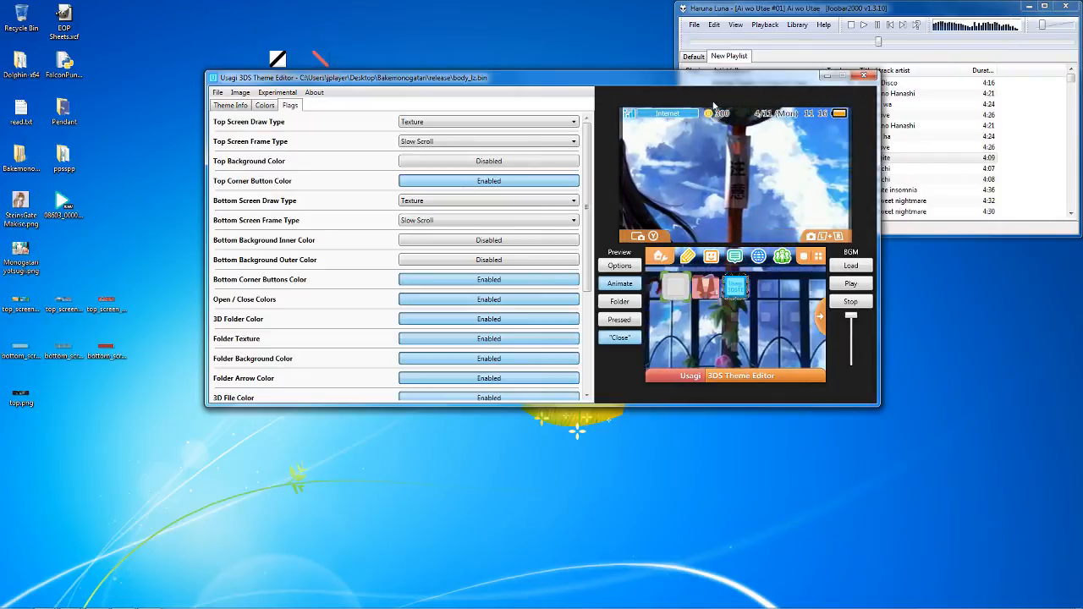
{"action": "left_click", "coordinate": [455, 181]}
{"action": "left_click", "coordinate": [462, 188]}
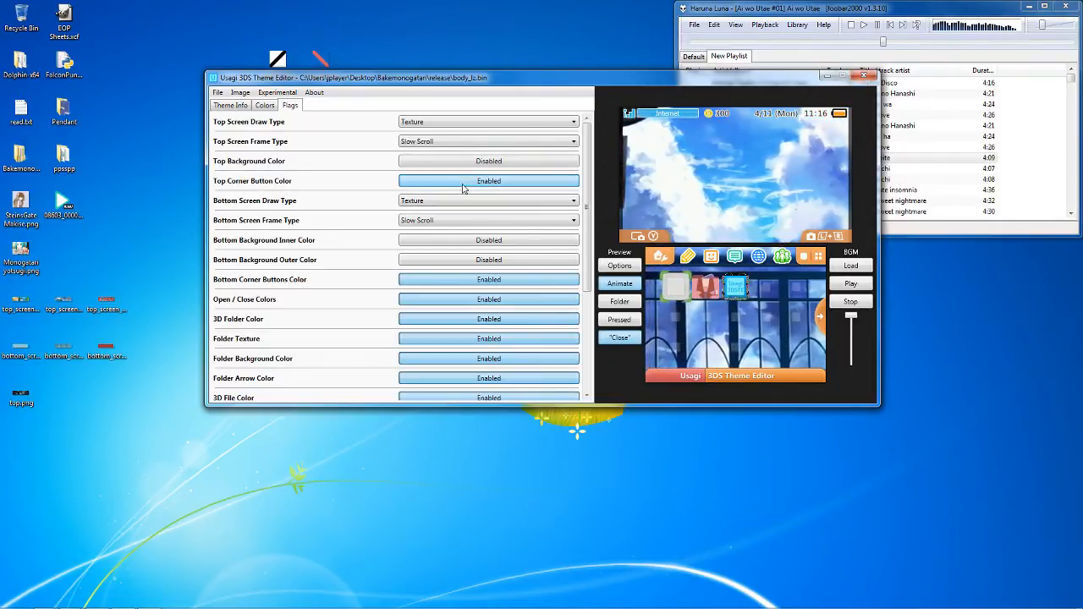
{"action": "left_click", "coordinate": [258, 109]}
{"action": "left_click", "coordinate": [230, 105]}
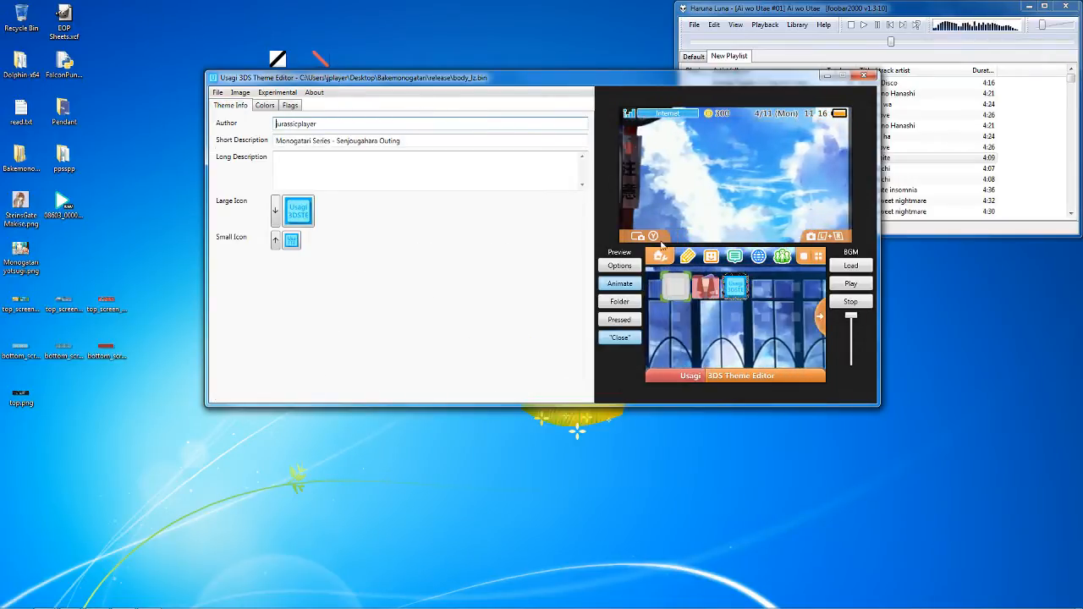
{"action": "mouse_move", "coordinate": [226, 606]}
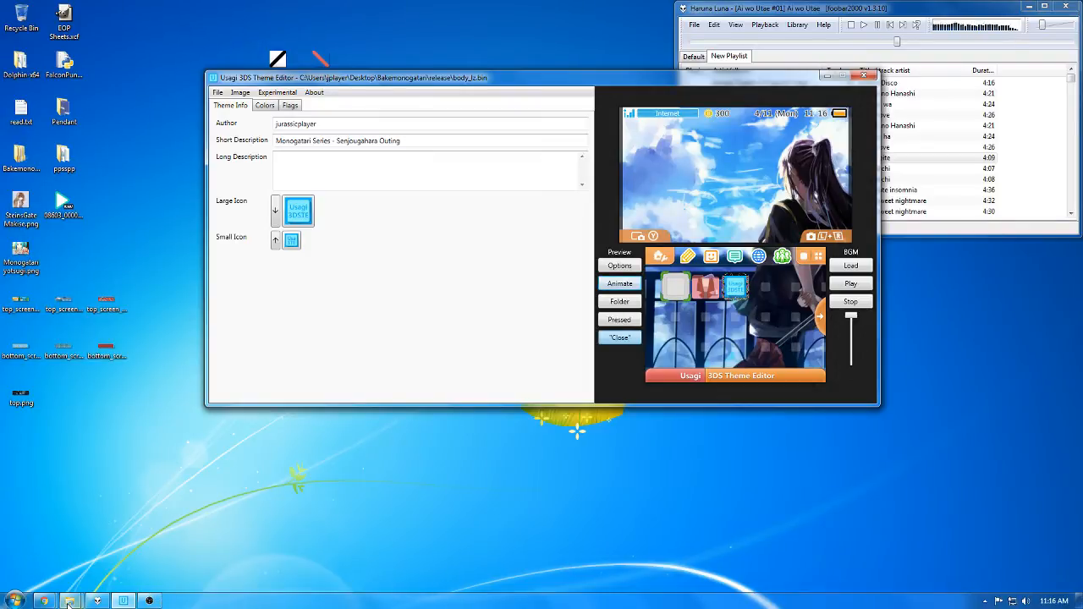
{"action": "mouse_move", "coordinate": [68, 603]}
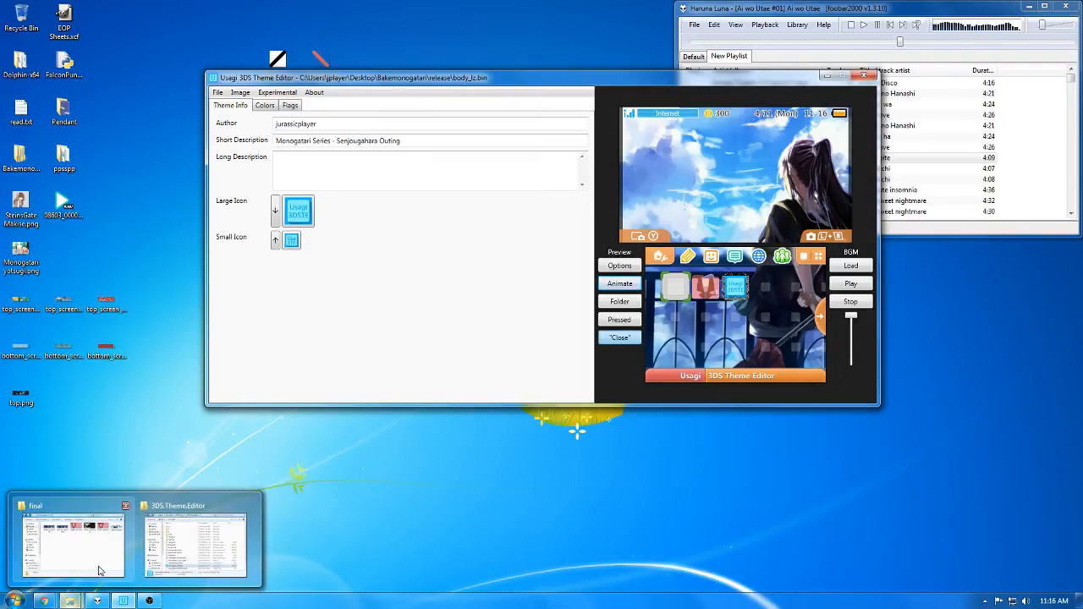
{"action": "mouse_move", "coordinate": [155, 582]}
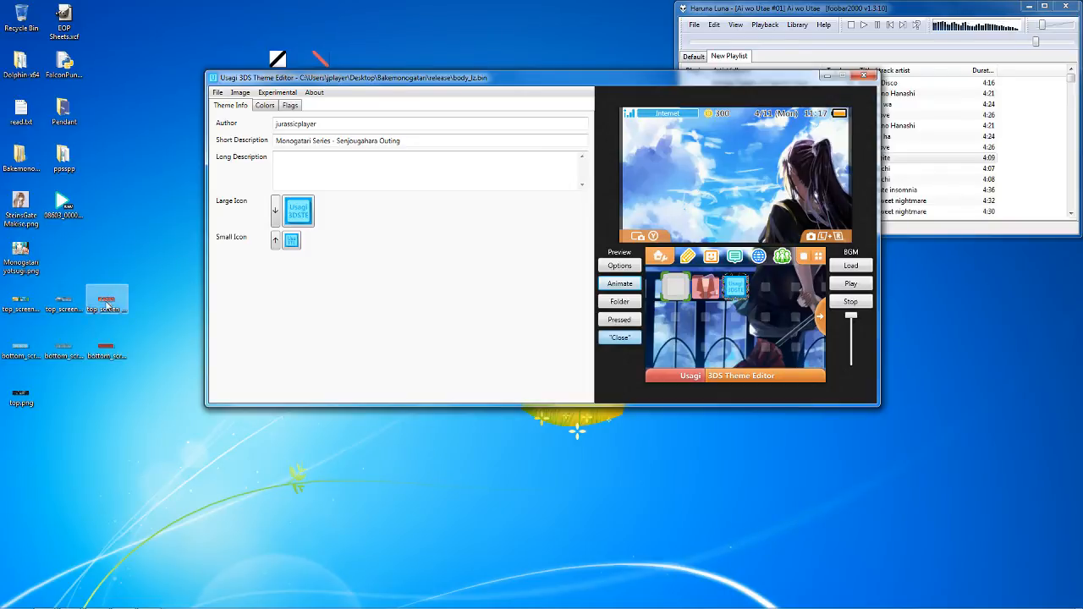
- Open the first top screen image on the desktop, page through the other top screen designs to top_screen_v3.png, and close the viewer
{"action": "left_click", "coordinate": [15, 306]}
{"action": "double_click", "coordinate": [12, 309]}
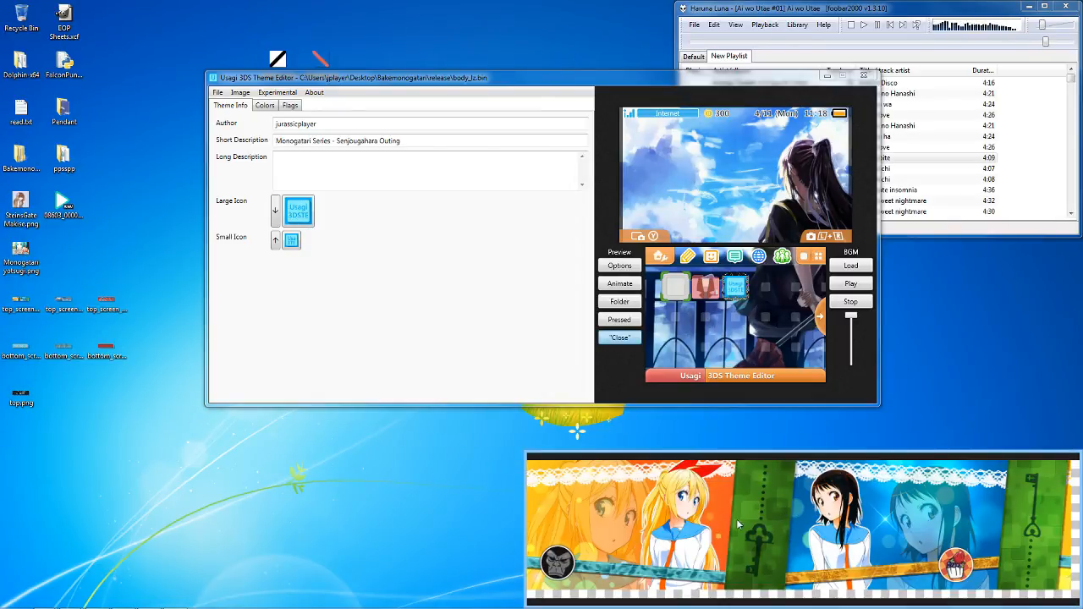
{"action": "key", "text": "Right"}
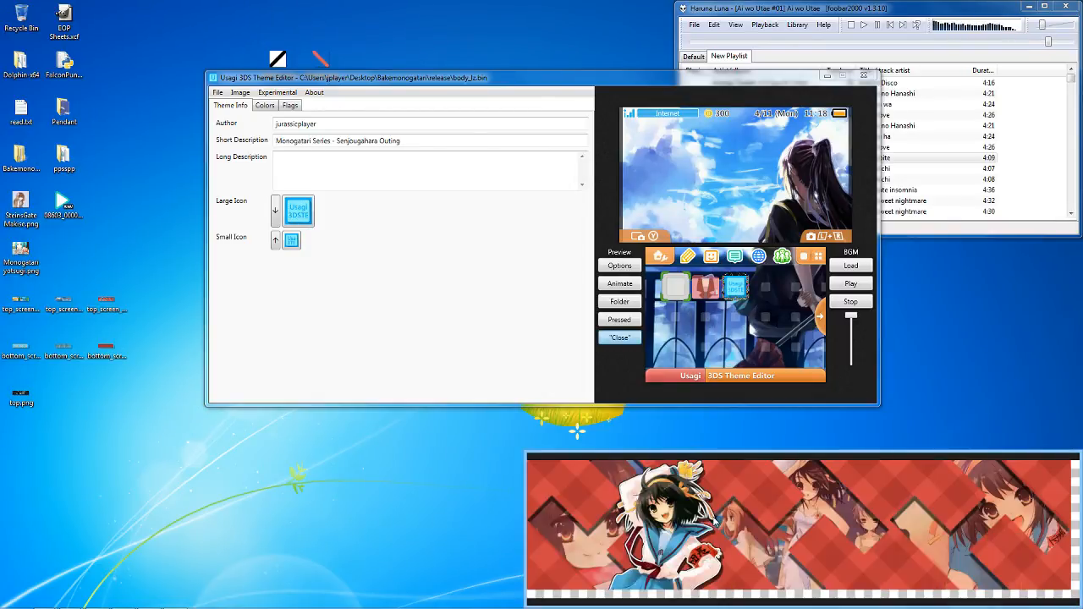
{"action": "key", "text": "Right"}
{"action": "mouse_move", "coordinate": [886, 482]}
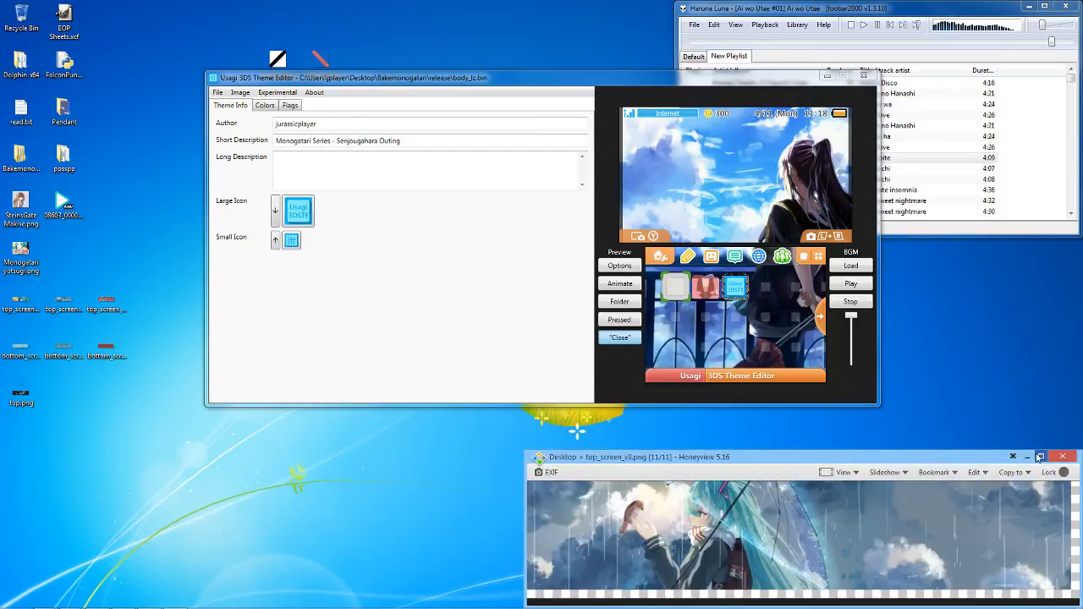
{"action": "left_click", "coordinate": [1062, 457]}
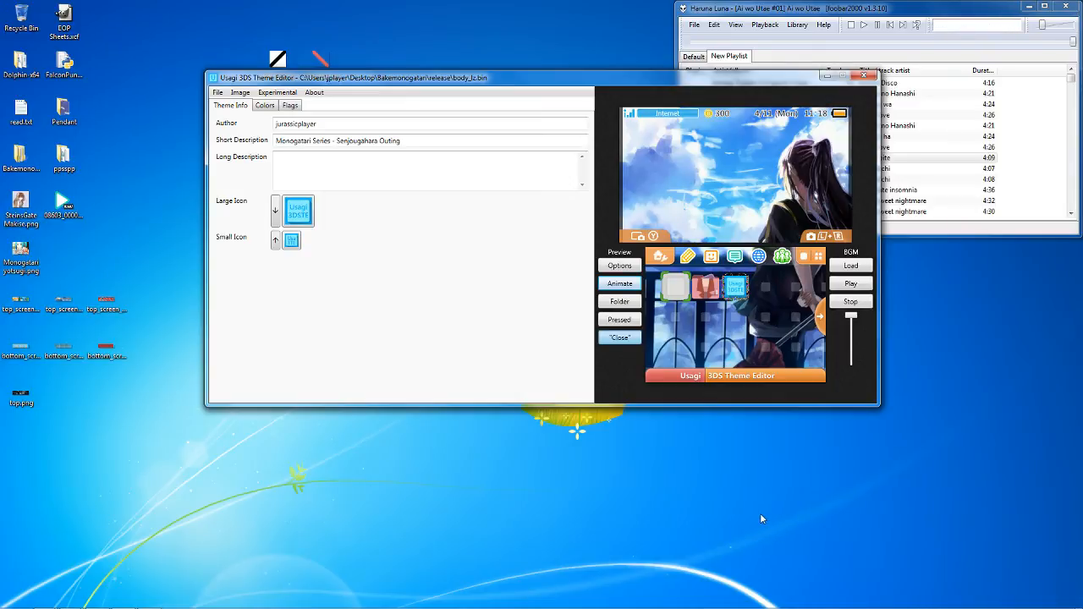
{"action": "mouse_move", "coordinate": [803, 597]}
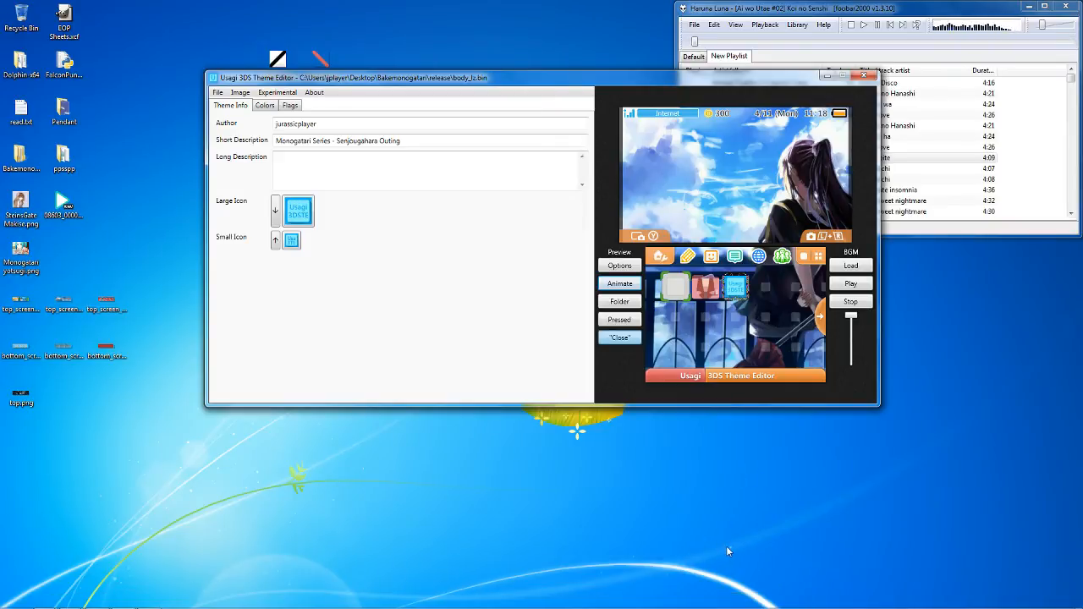
{"action": "mouse_move", "coordinate": [912, 605]}
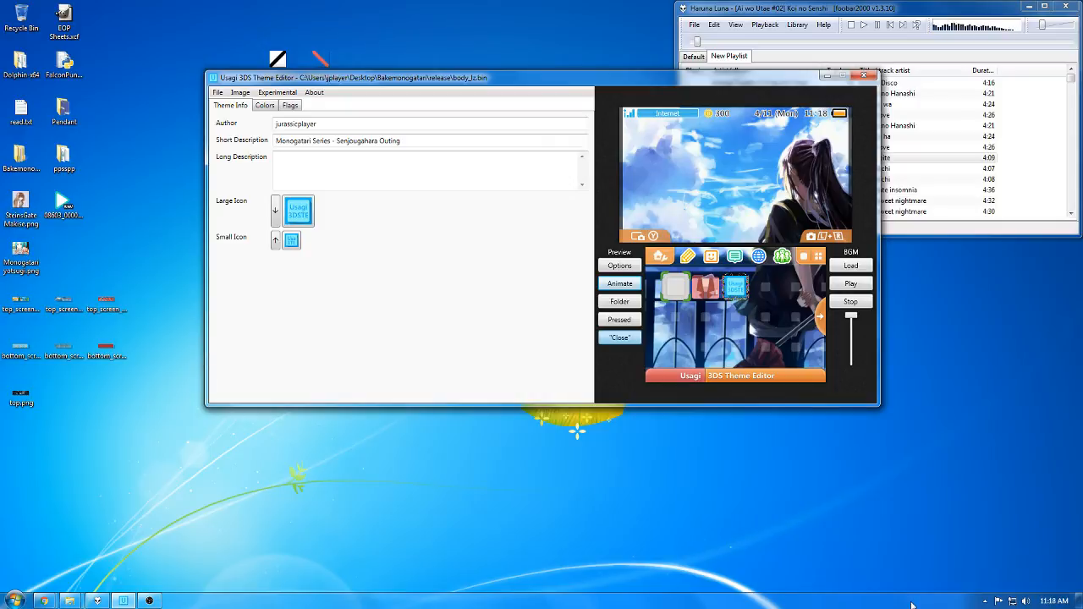